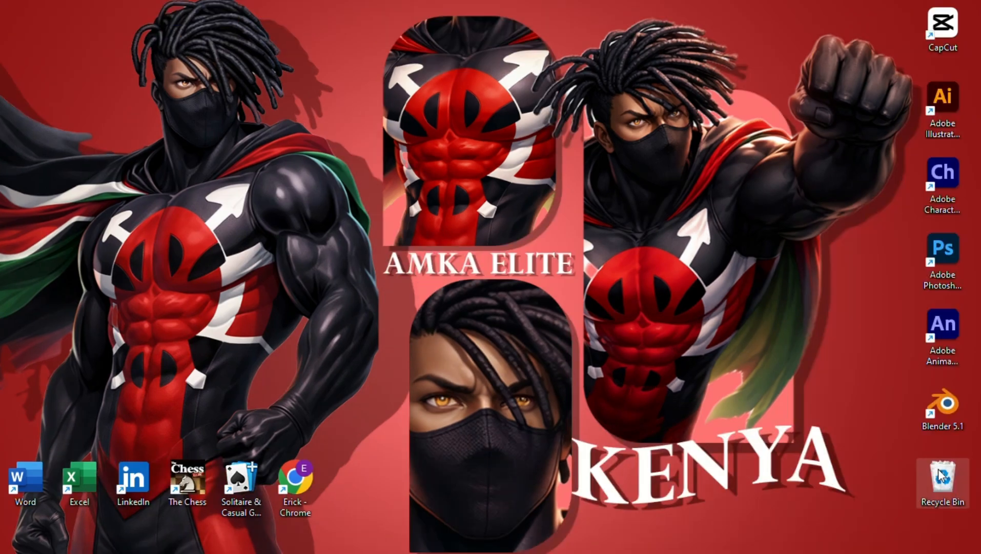
Empty the Recycle Bin and confirm permanently deleting its items
{"action": "right_click", "coordinate": [941, 476]}
{"action": "left_click", "coordinate": [803, 356]}
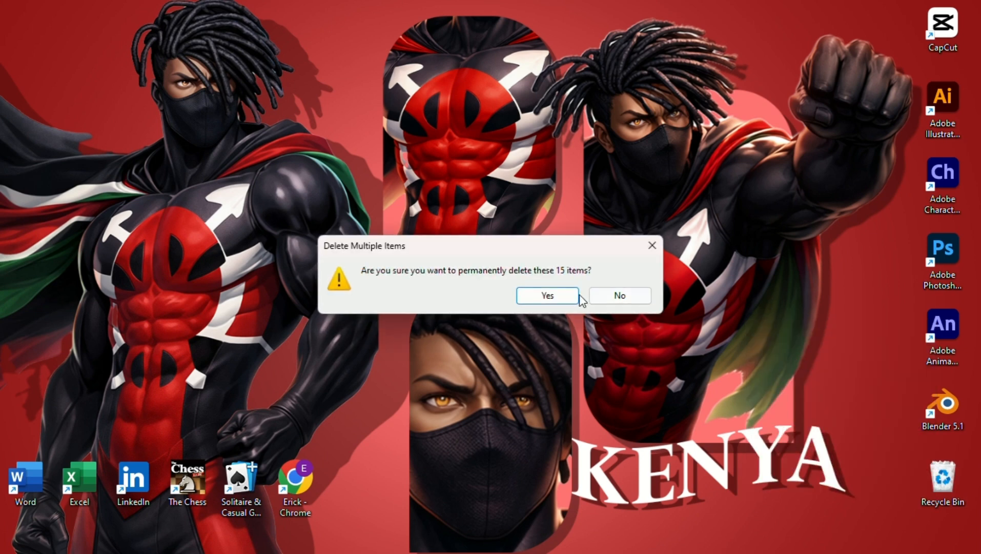
{"action": "left_click", "coordinate": [536, 296]}
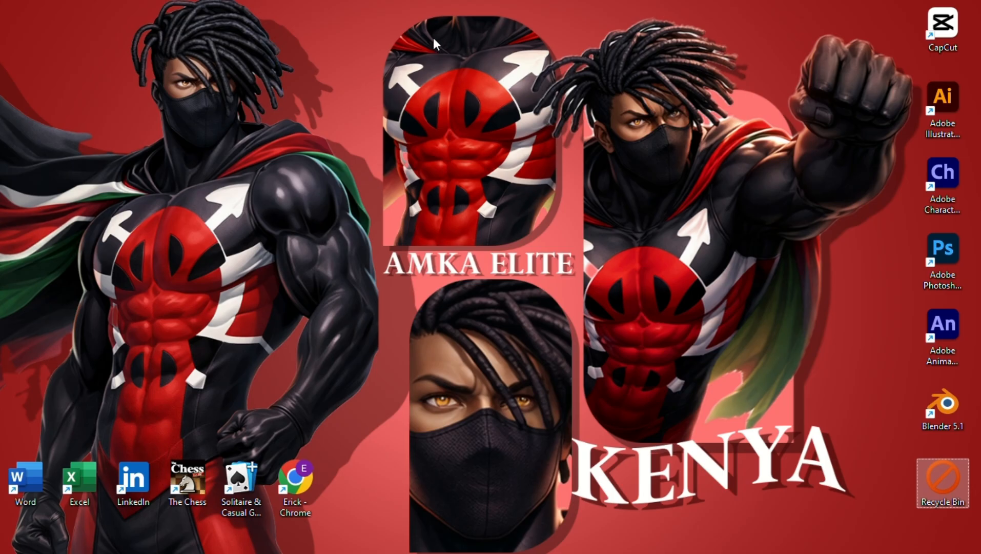
Launch Photoshop, open the recent Gemini_Generated_Image portrait and collapse the Actions panel
{"action": "double_click", "coordinate": [938, 258]}
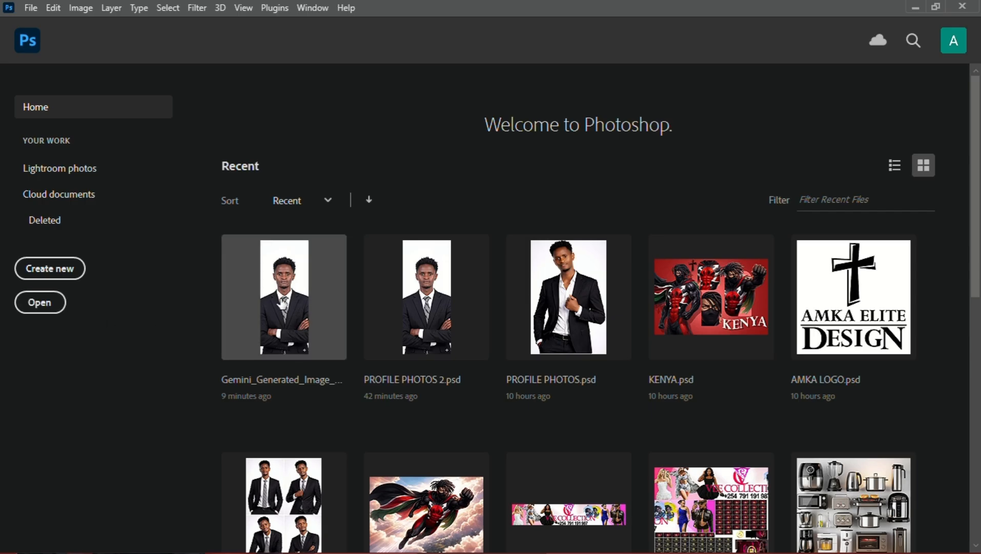
{"action": "left_click", "coordinate": [318, 333]}
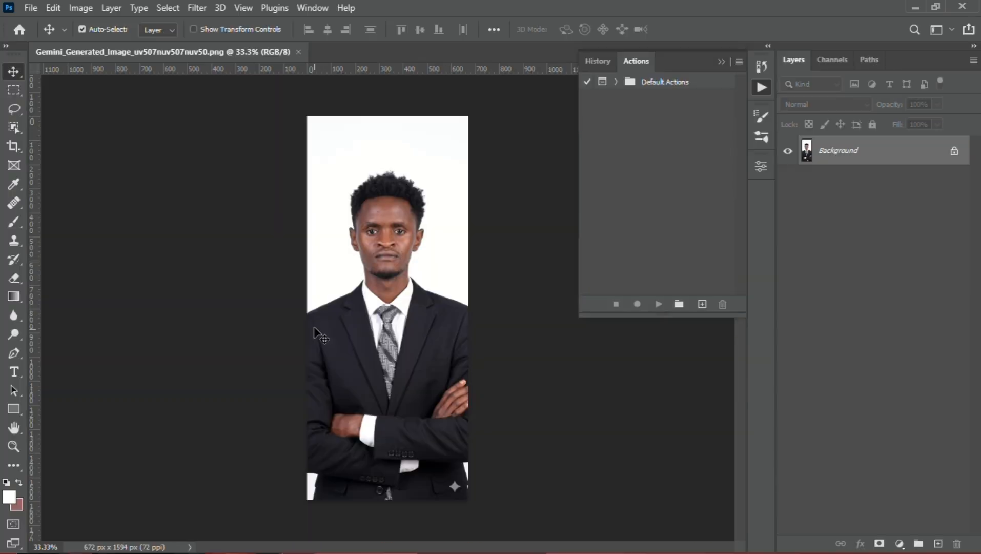
{"action": "left_click", "coordinate": [719, 60]}
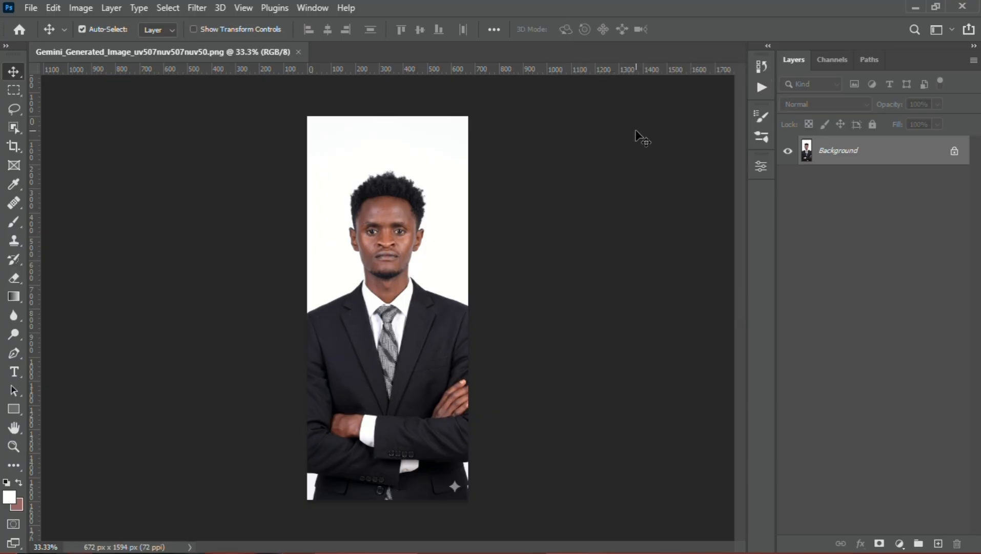
Examine the skin texture of the man's forehead, cheeks, mouth, chin and neck up close
{"action": "scroll", "coordinate": [363, 243], "scroll_direction": "up", "scroll_amount": 10}
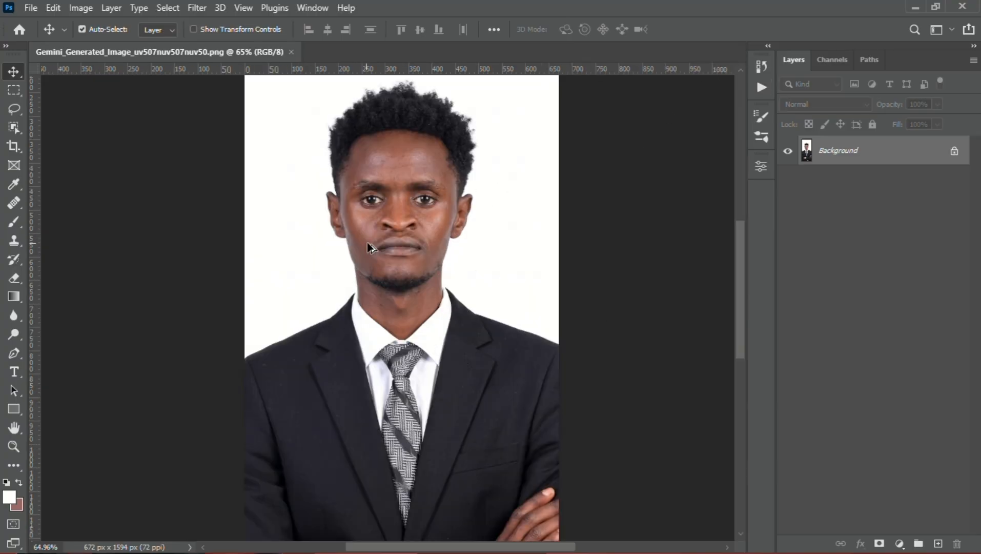
{"action": "left_click_drag", "start_coordinate": [498, 173], "coordinate": [469, 250]}
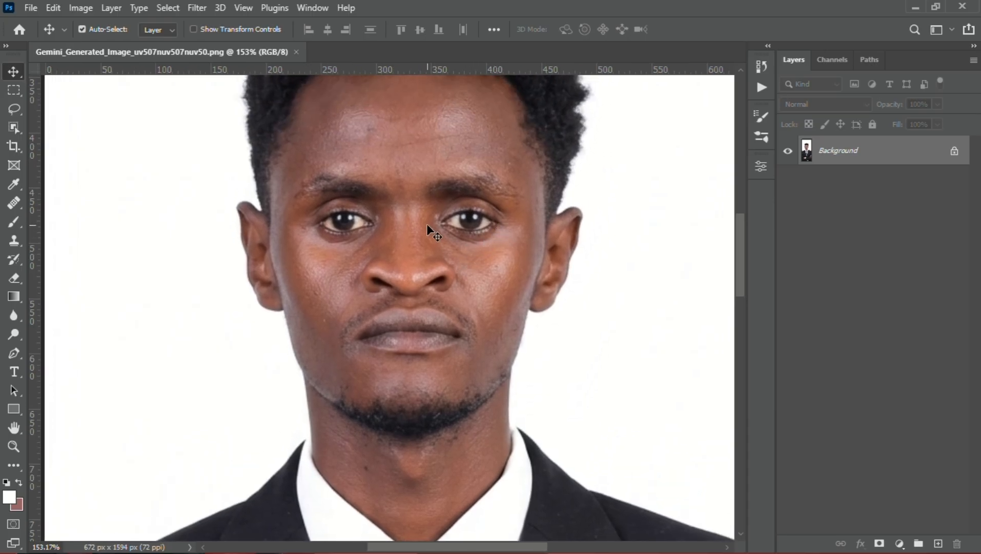
{"action": "left_click_drag", "start_coordinate": [422, 206], "coordinate": [416, 243]}
{"action": "scroll", "coordinate": [430, 277], "scroll_direction": "down", "scroll_amount": 1}
{"action": "scroll", "coordinate": [429, 276], "scroll_direction": "up", "scroll_amount": 4}
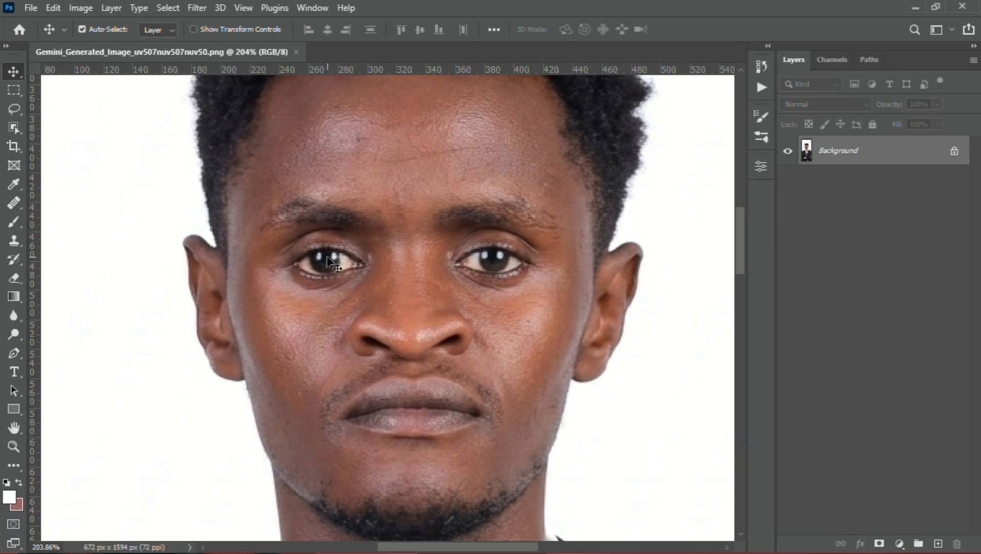
{"action": "right_click", "coordinate": [12, 74]}
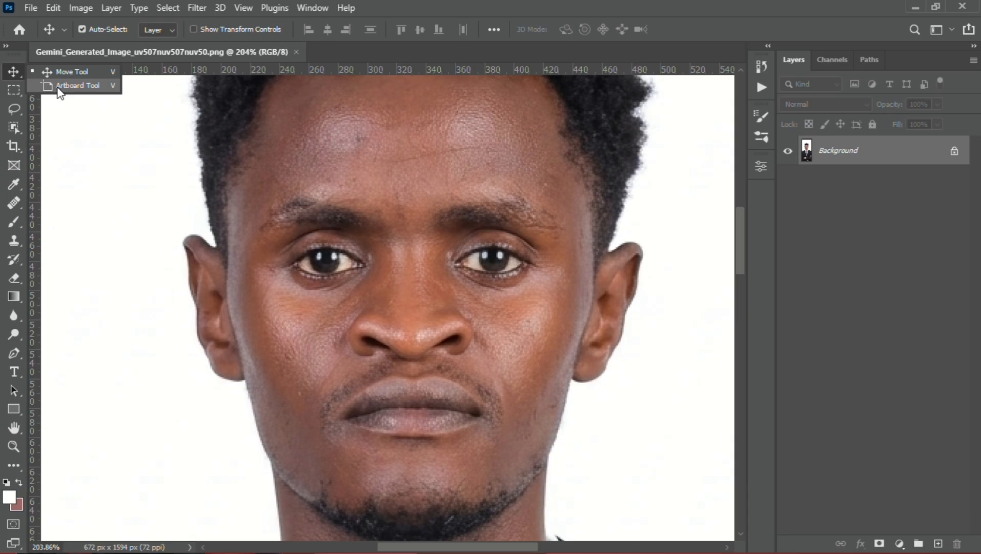
{"action": "left_click", "coordinate": [11, 73]}
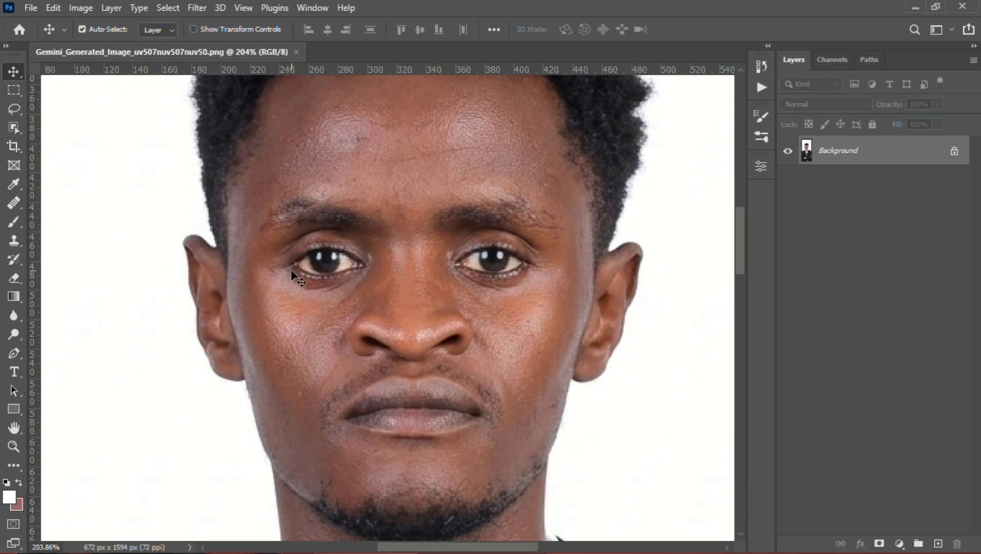
{"action": "scroll", "coordinate": [419, 308], "scroll_direction": "down", "scroll_amount": 3}
{"action": "scroll", "coordinate": [462, 369], "scroll_direction": "up", "scroll_amount": 2}
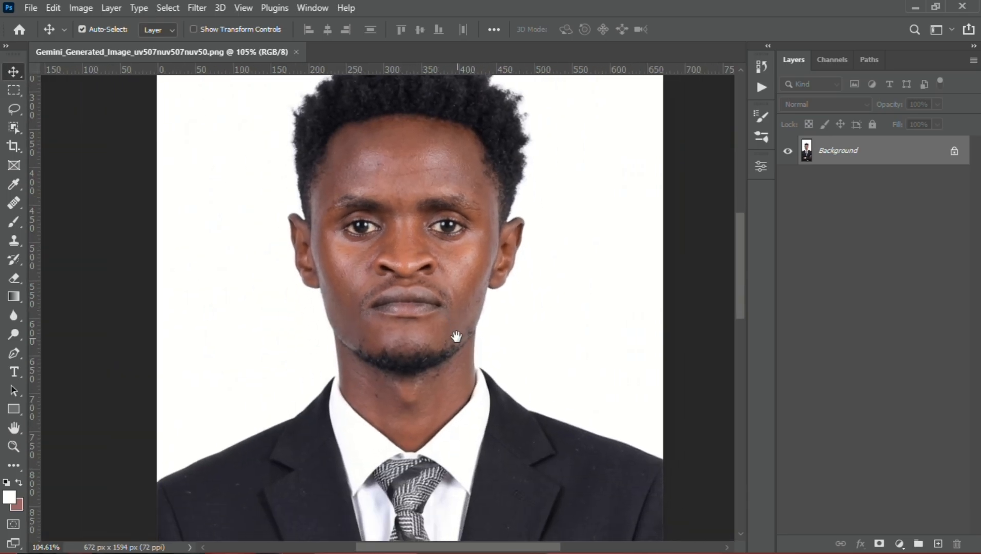
{"action": "scroll", "coordinate": [391, 326], "scroll_direction": "up", "scroll_amount": 2}
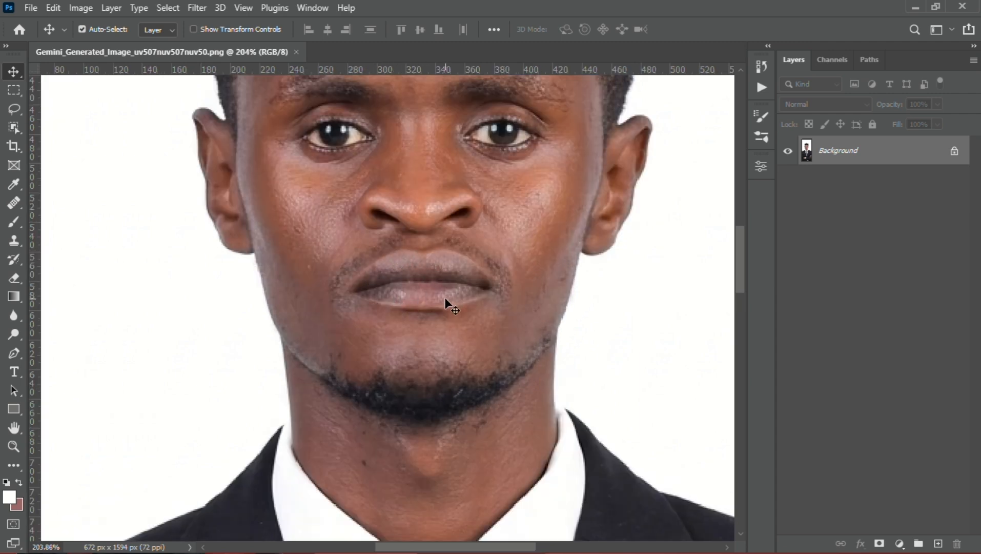
{"action": "left_click_drag", "start_coordinate": [447, 372], "coordinate": [376, 219]}
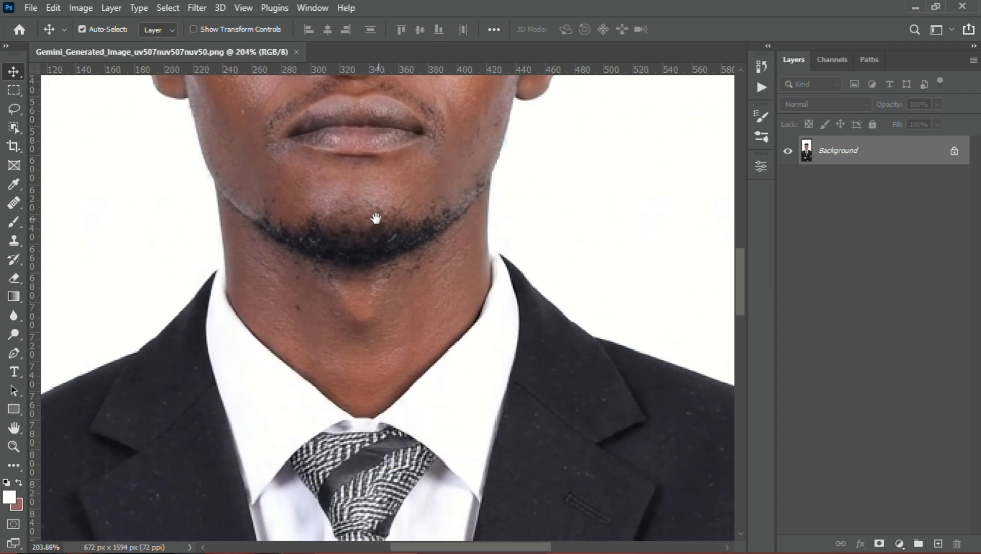
{"action": "left_click_drag", "start_coordinate": [432, 194], "coordinate": [381, 329]}
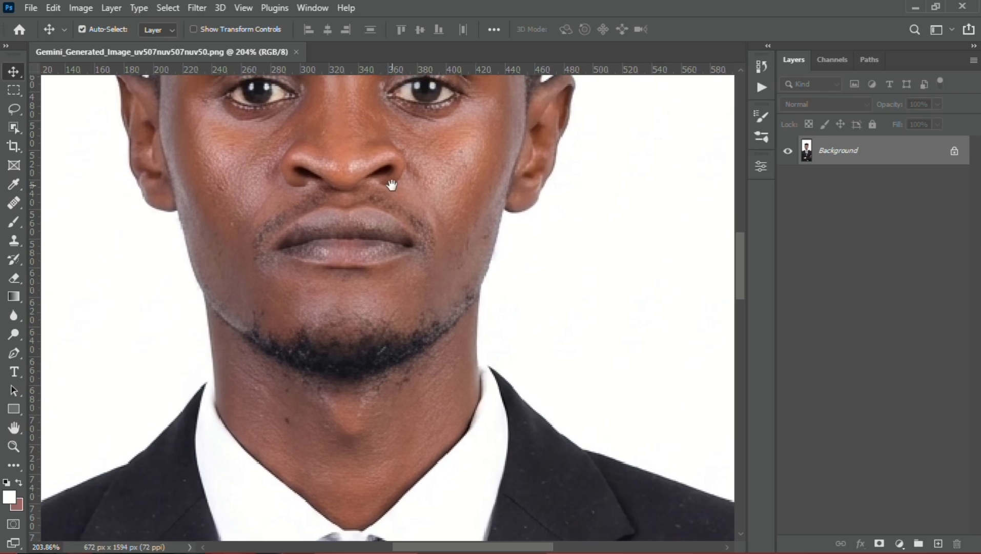
{"action": "left_click_drag", "start_coordinate": [394, 184], "coordinate": [374, 389]}
{"action": "left_click_drag", "start_coordinate": [370, 283], "coordinate": [417, 274]}
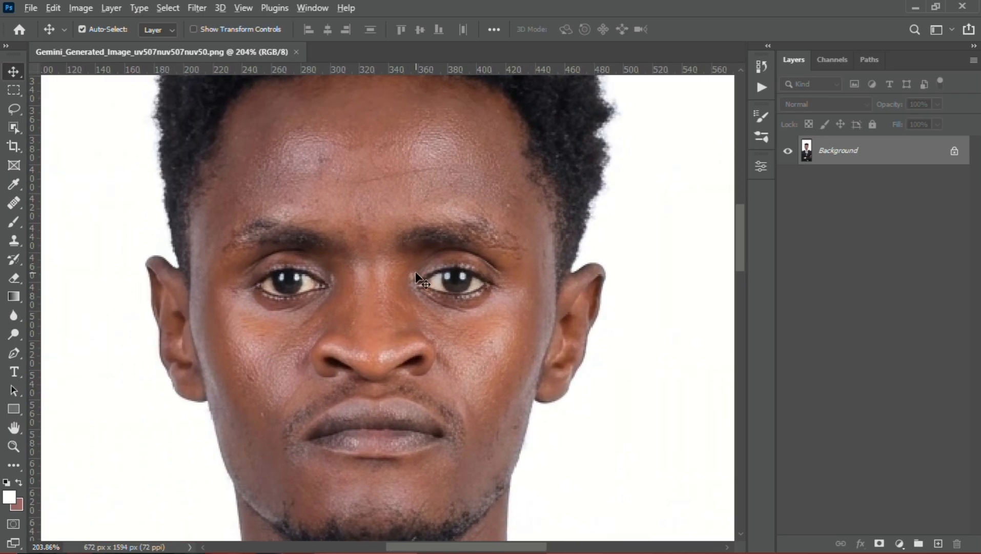
{"action": "scroll", "coordinate": [417, 272], "scroll_direction": "down", "scroll_amount": 4}
{"action": "left_click_drag", "start_coordinate": [427, 352], "coordinate": [410, 297]}
{"action": "scroll", "coordinate": [410, 297], "scroll_direction": "up", "scroll_amount": 3}
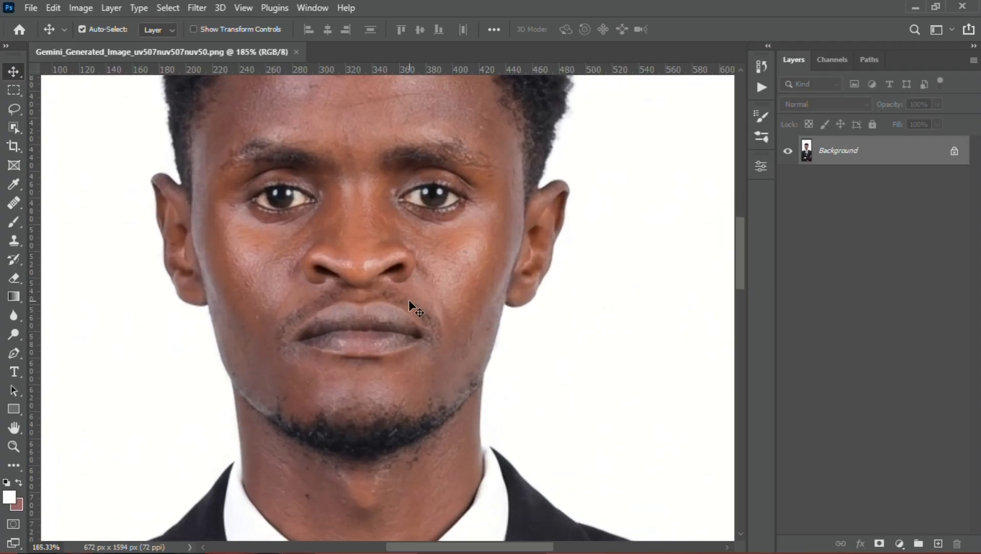
{"action": "mouse_move", "coordinate": [420, 339]}
{"action": "left_mouse_down"}
{"action": "mouse_move", "coordinate": [442, 410]}
{"action": "mouse_move", "coordinate": [419, 351]}
{"action": "left_mouse_up"}
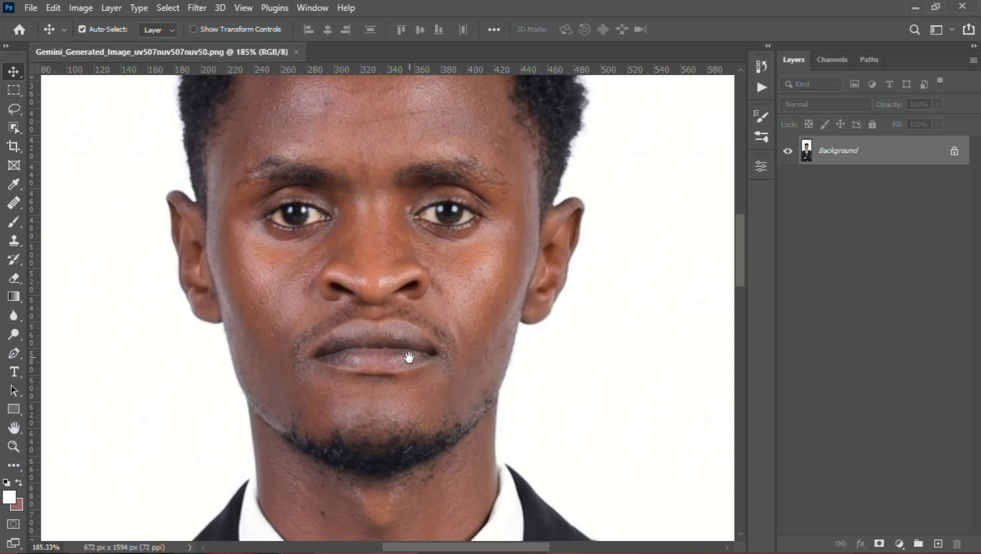
Look over the whole portrait, from the suit and folded arms back up to the face and hair
{"action": "scroll", "coordinate": [410, 357], "scroll_direction": "down", "scroll_amount": 2}
{"action": "left_click_drag", "start_coordinate": [451, 322], "coordinate": [412, 332]}
{"action": "scroll", "coordinate": [443, 345], "scroll_direction": "down", "scroll_amount": 4}
{"action": "scroll", "coordinate": [412, 331], "scroll_direction": "down", "scroll_amount": 1}
{"action": "scroll", "coordinate": [412, 332], "scroll_direction": "down", "scroll_amount": 2}
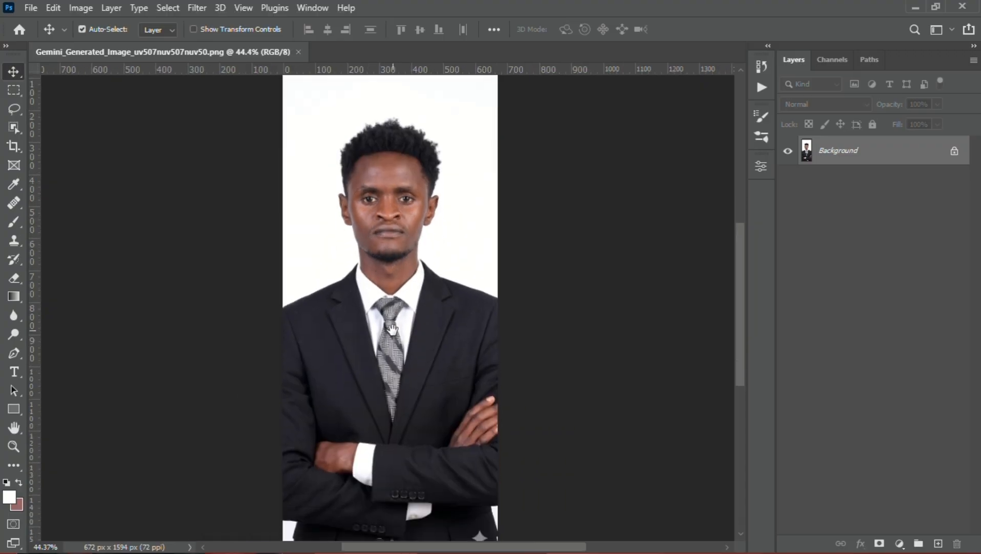
{"action": "left_click_drag", "start_coordinate": [429, 407], "coordinate": [440, 365]}
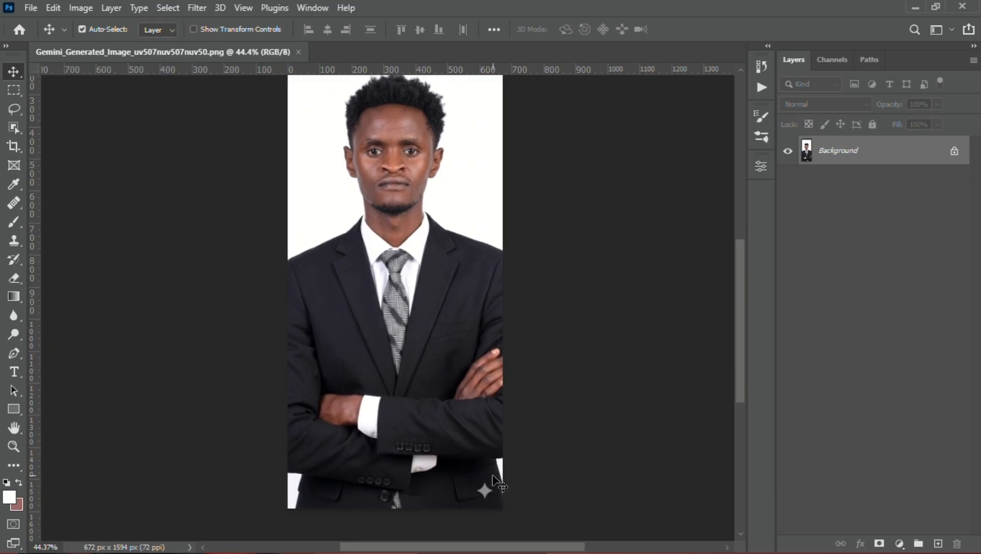
{"action": "left_click_drag", "start_coordinate": [414, 242], "coordinate": [399, 322]}
{"action": "scroll", "coordinate": [403, 346], "scroll_direction": "up", "scroll_amount": 3}
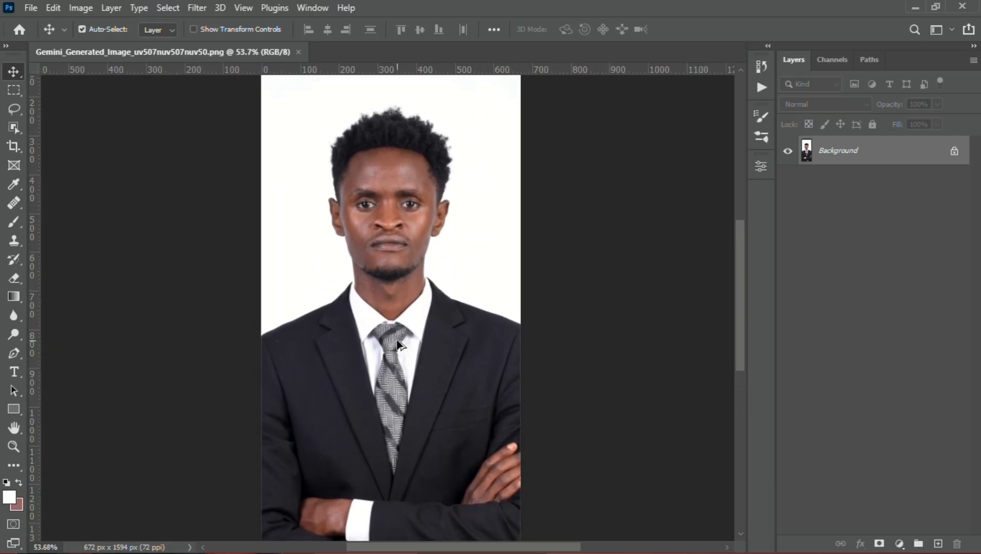
{"action": "scroll", "coordinate": [433, 329], "scroll_direction": "up", "scroll_amount": 3}
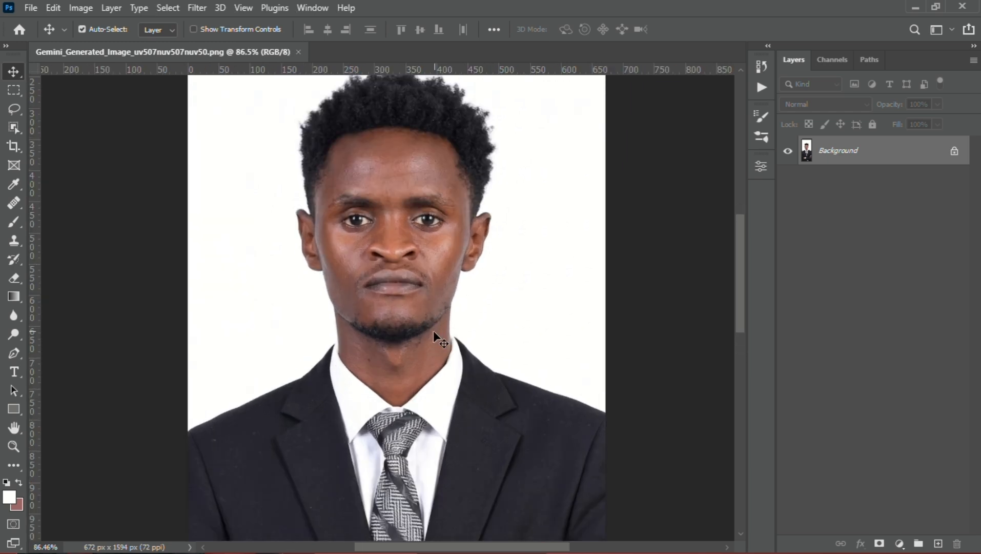
{"action": "left_click_drag", "start_coordinate": [363, 290], "coordinate": [425, 375]}
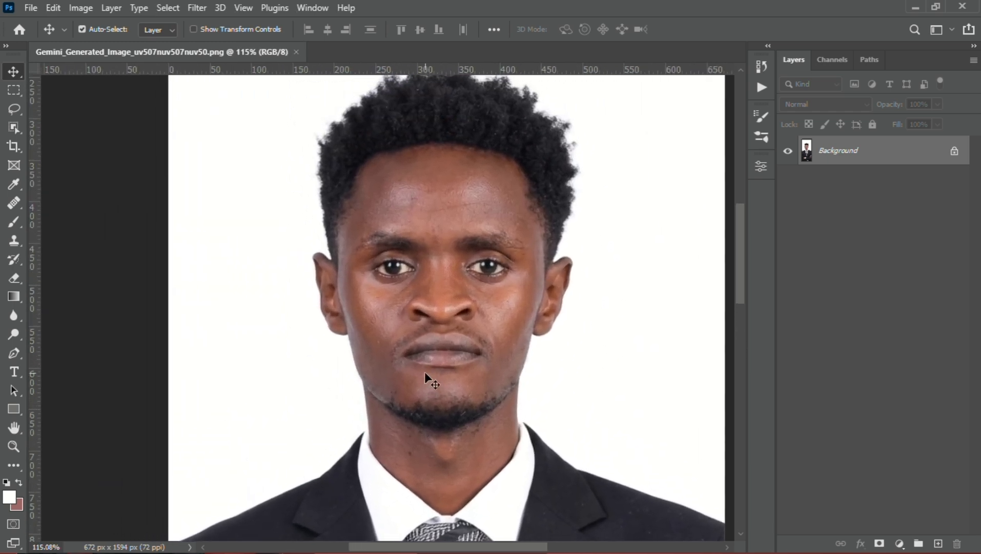
{"action": "scroll", "coordinate": [424, 371], "scroll_direction": "up", "scroll_amount": 2}
{"action": "left_click_drag", "start_coordinate": [472, 276], "coordinate": [438, 322]}
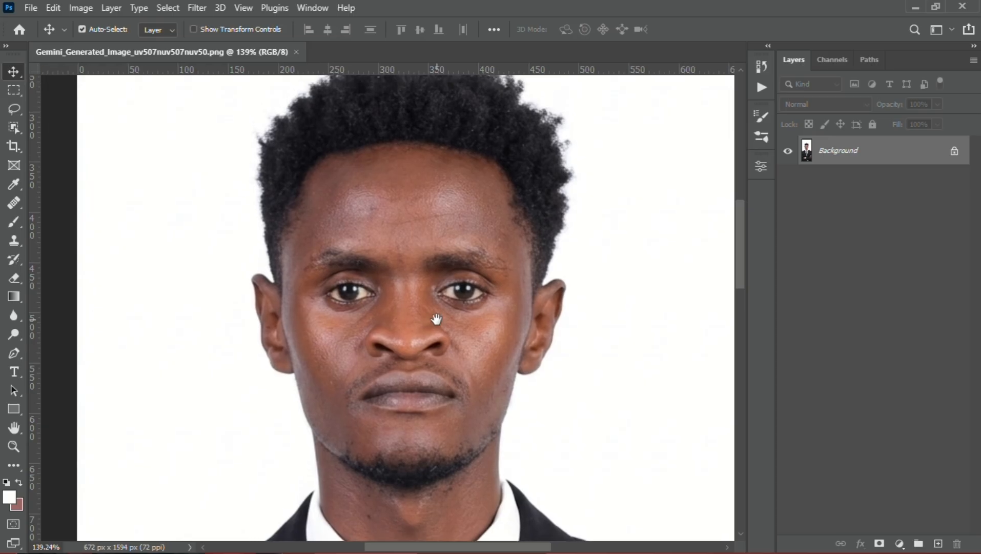
{"action": "scroll", "coordinate": [436, 319], "scroll_direction": "down", "scroll_amount": 2}
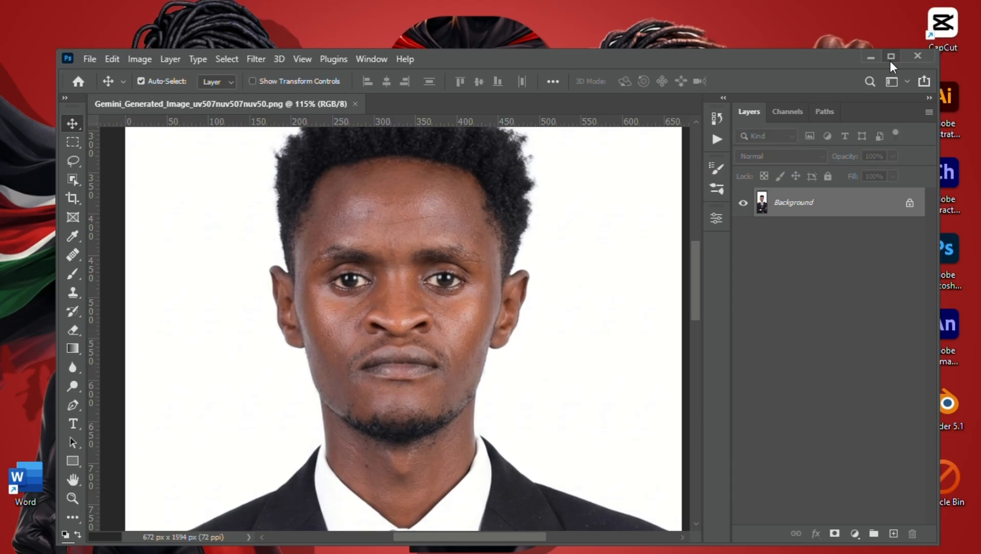
Maximize the Photoshop window and review the face, hair and shoulders once more
{"action": "left_click", "coordinate": [891, 55]}
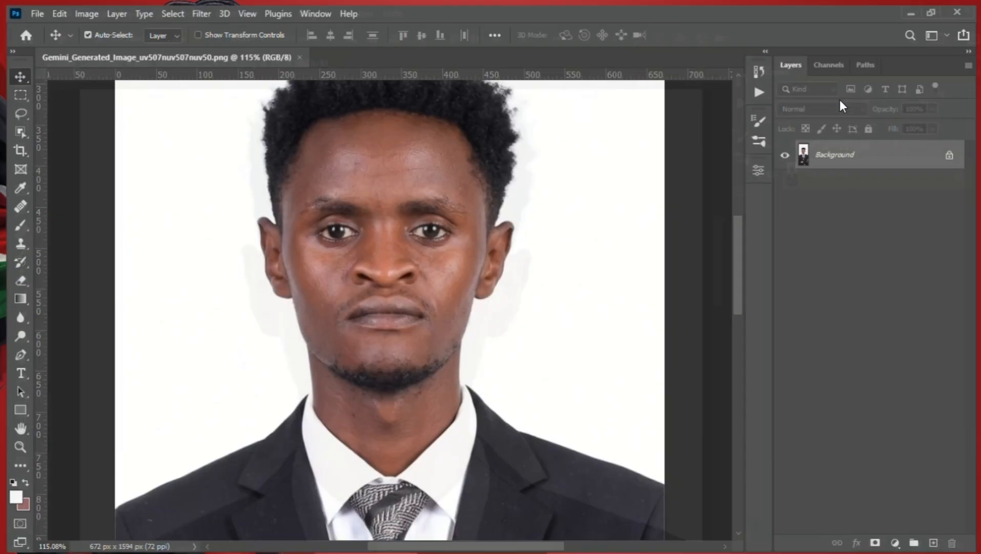
{"action": "scroll", "coordinate": [453, 259], "scroll_direction": "up", "scroll_amount": 2}
{"action": "left_click_drag", "start_coordinate": [405, 198], "coordinate": [415, 233]}
{"action": "scroll", "coordinate": [415, 232], "scroll_direction": "down", "scroll_amount": 2}
{"action": "left_click_drag", "start_coordinate": [442, 303], "coordinate": [447, 271]}
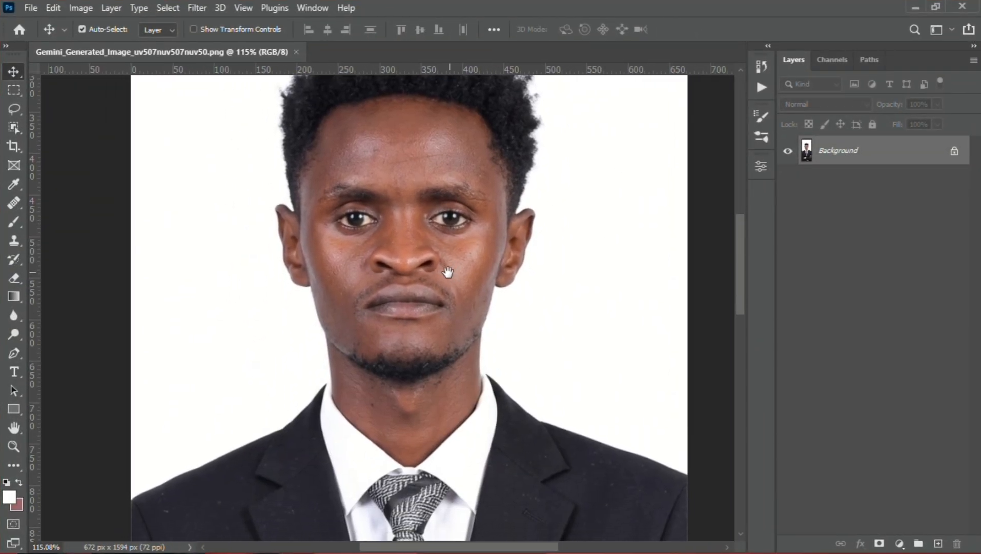
{"action": "scroll", "coordinate": [503, 243], "scroll_direction": "down", "scroll_amount": 2}
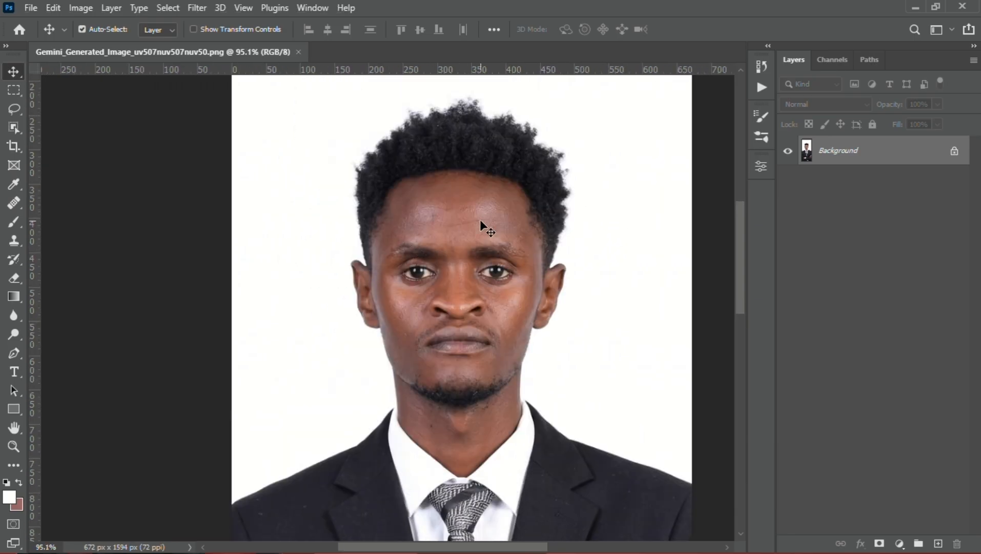
{"action": "left_click_drag", "start_coordinate": [491, 203], "coordinate": [403, 203]}
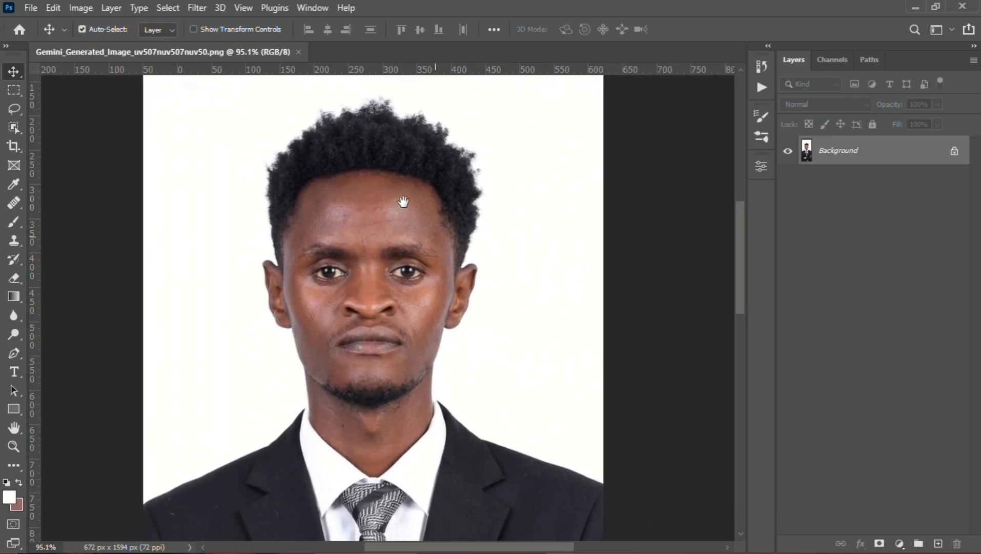
Unlock the Background layer and duplicate it
{"action": "left_click", "coordinate": [954, 154]}
{"action": "key", "text": "ctrl+j"}
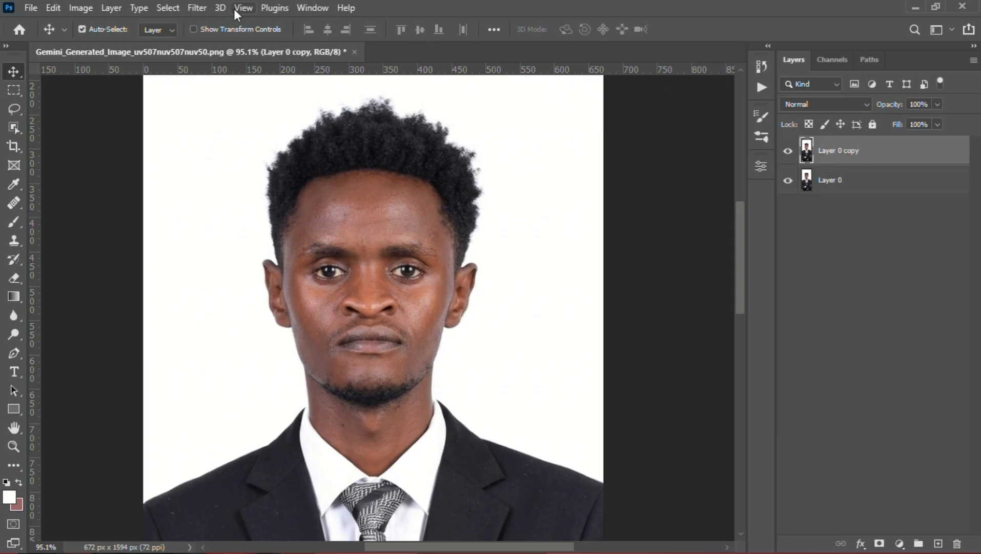
{"action": "left_click", "coordinate": [193, 9]}
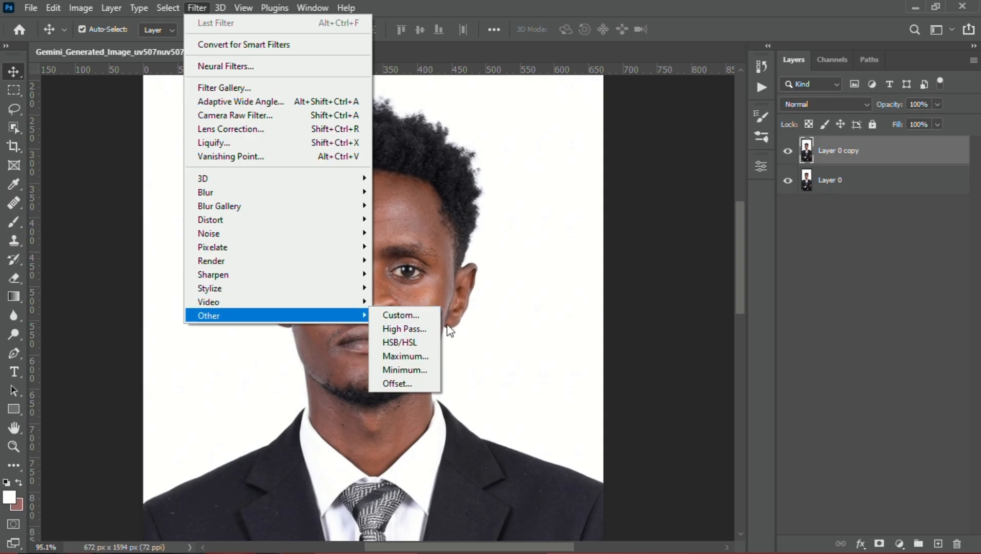
{"action": "left_click", "coordinate": [603, 286]}
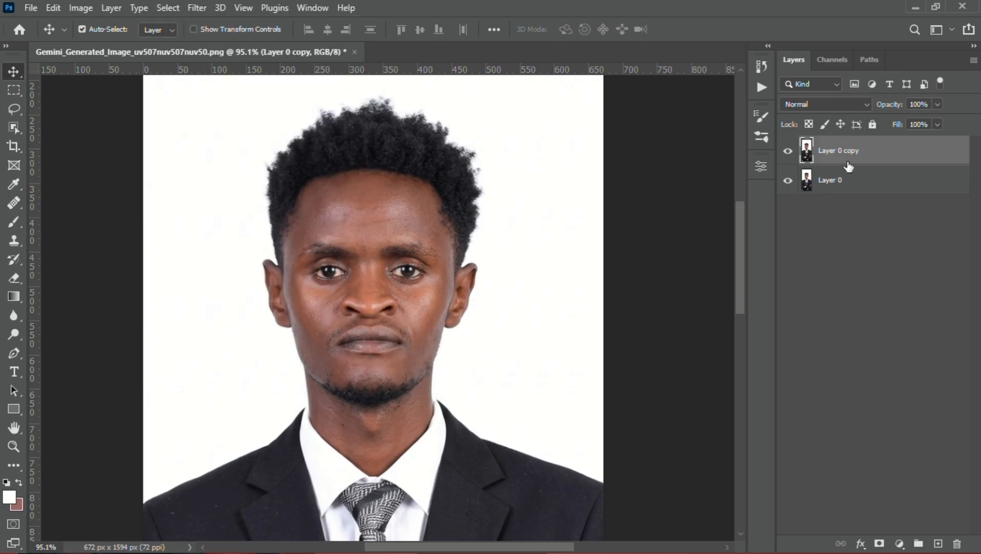
Invert the colours of the duplicate layer and set its blend mode to Vivid Light
{"action": "key", "text": "ctrl"}
{"action": "key", "text": "ctrl+i"}
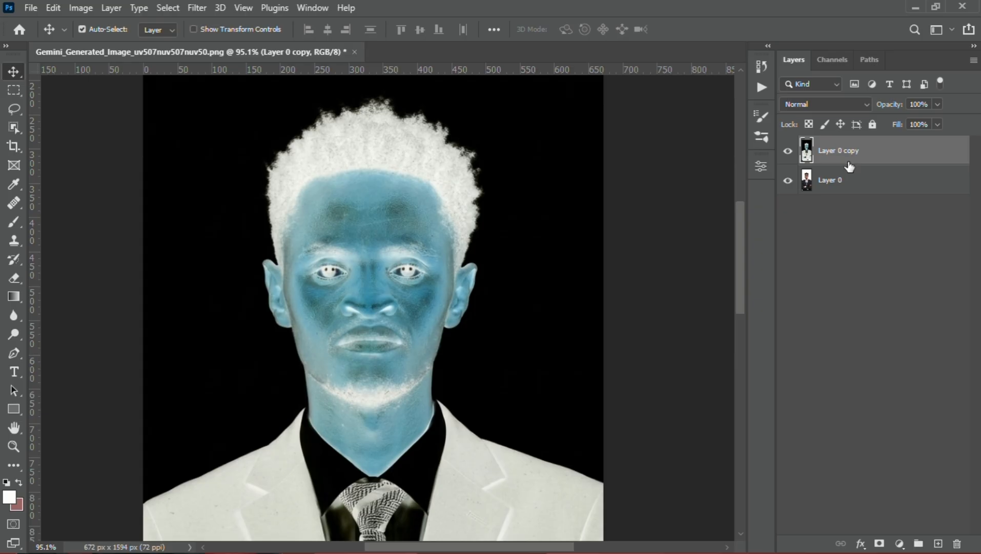
{"action": "left_click", "coordinate": [862, 108]}
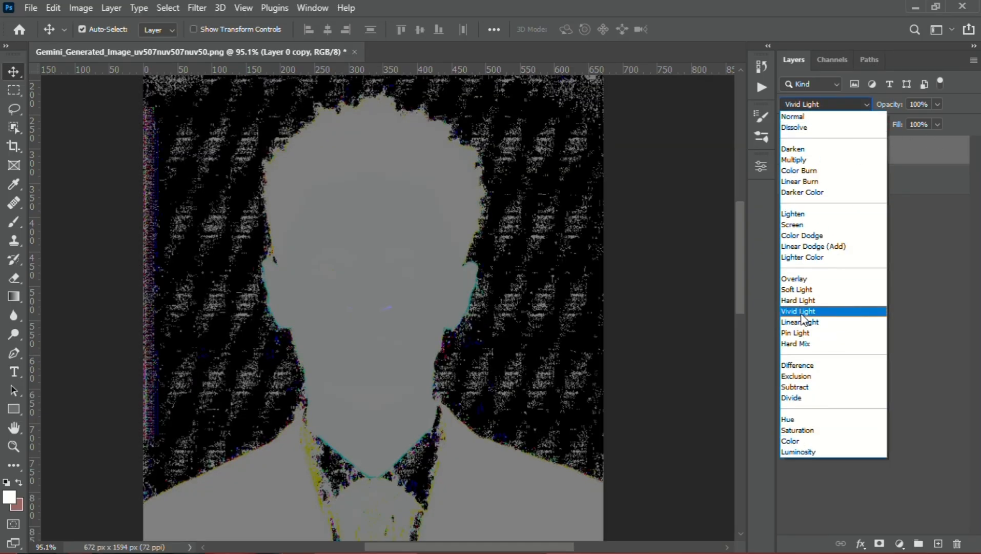
{"action": "left_click", "coordinate": [803, 313]}
{"action": "left_click", "coordinate": [196, 7]}
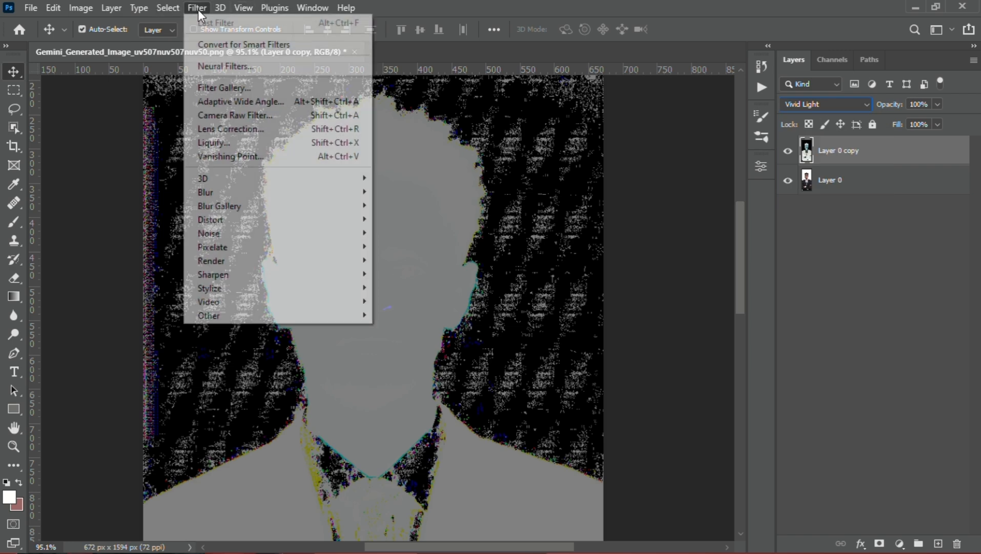
{"action": "mouse_move", "coordinate": [268, 315]}
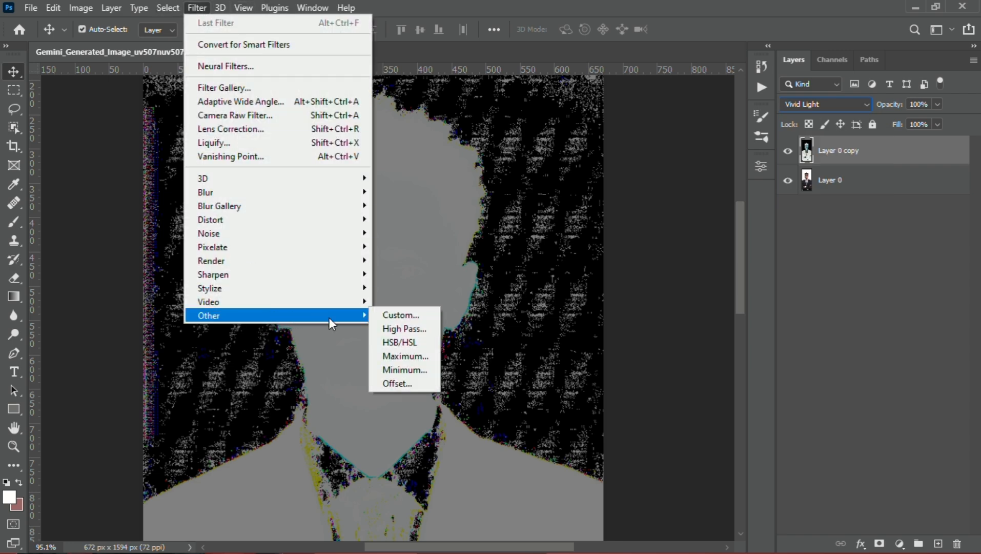
{"action": "left_click", "coordinate": [414, 329]}
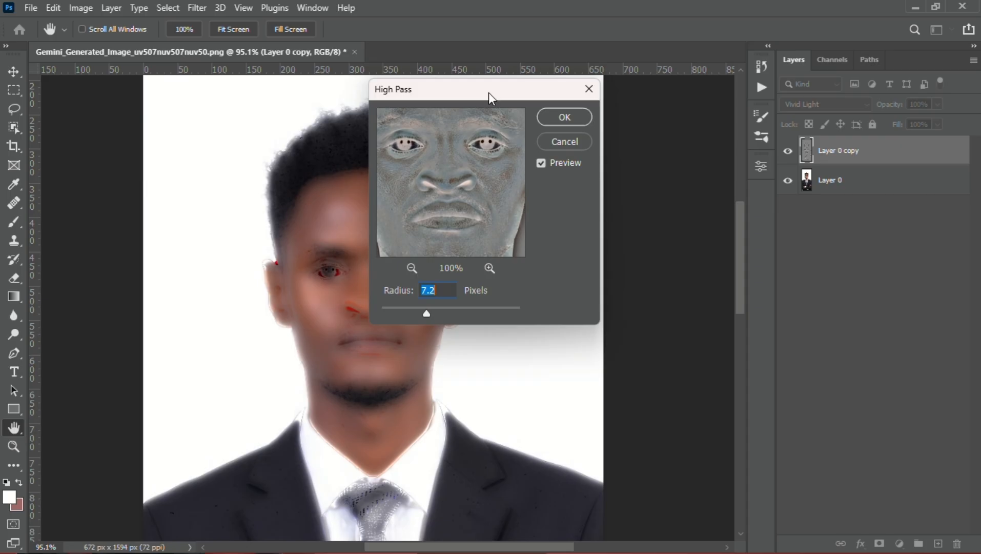
{"action": "left_click_drag", "start_coordinate": [489, 92], "coordinate": [604, 131]}
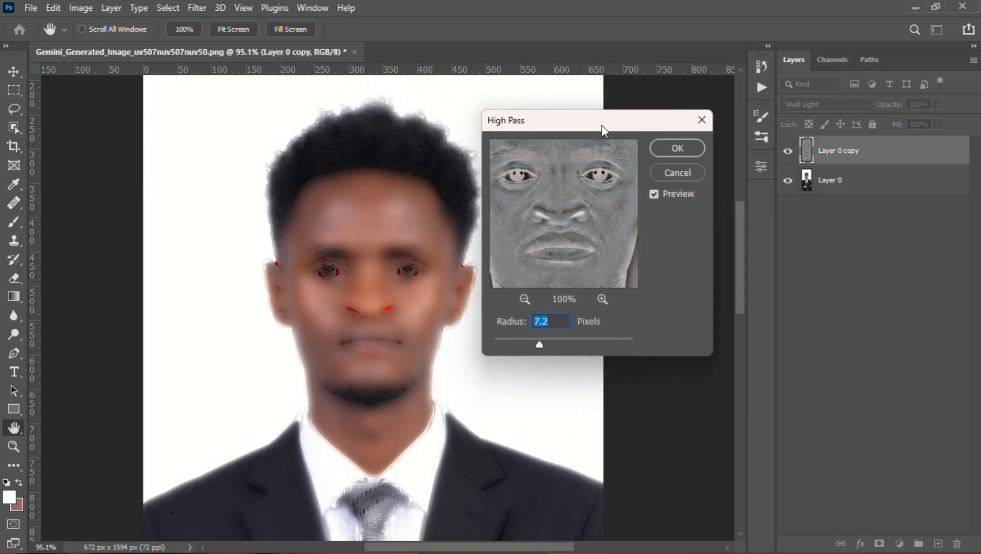
{"action": "left_click", "coordinate": [686, 178]}
Apply the High Pass filter to the inverted duplicate layer with a radius of 7.0 pixels
{"action": "scroll", "coordinate": [388, 272], "scroll_direction": "up", "scroll_amount": 3}
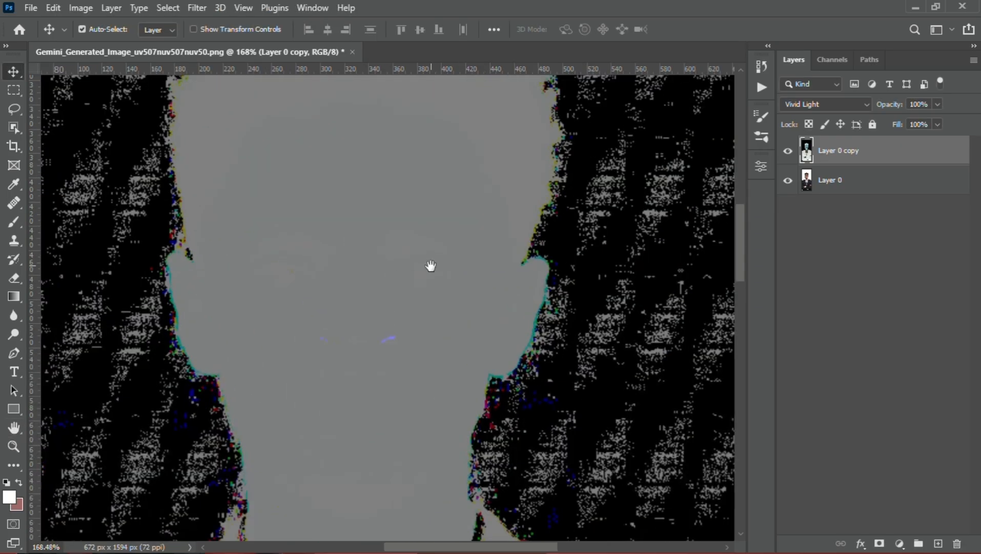
{"action": "left_click_drag", "start_coordinate": [429, 264], "coordinate": [374, 278]}
{"action": "scroll", "coordinate": [373, 277], "scroll_direction": "down", "scroll_amount": 1}
{"action": "left_click_drag", "start_coordinate": [423, 259], "coordinate": [406, 267]}
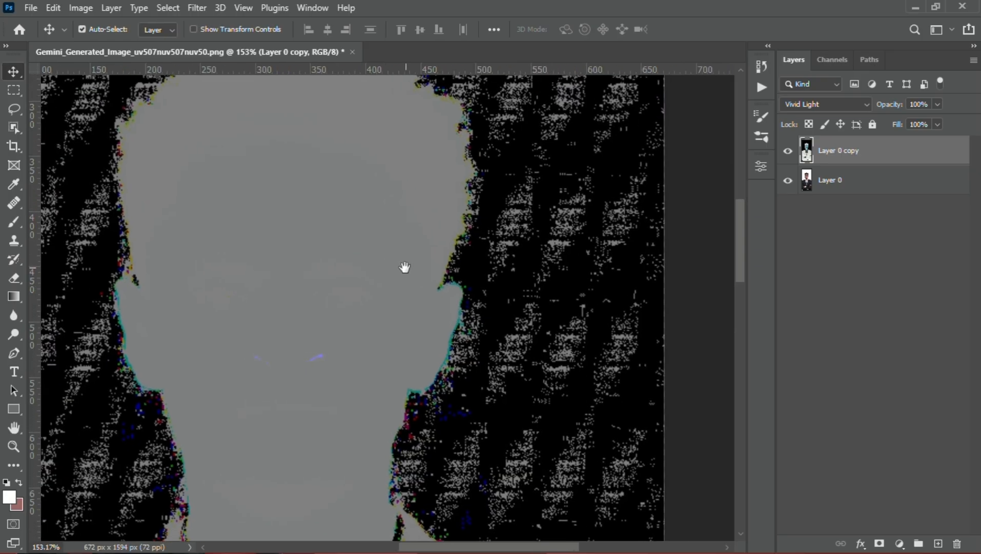
{"action": "left_click", "coordinate": [214, 7]}
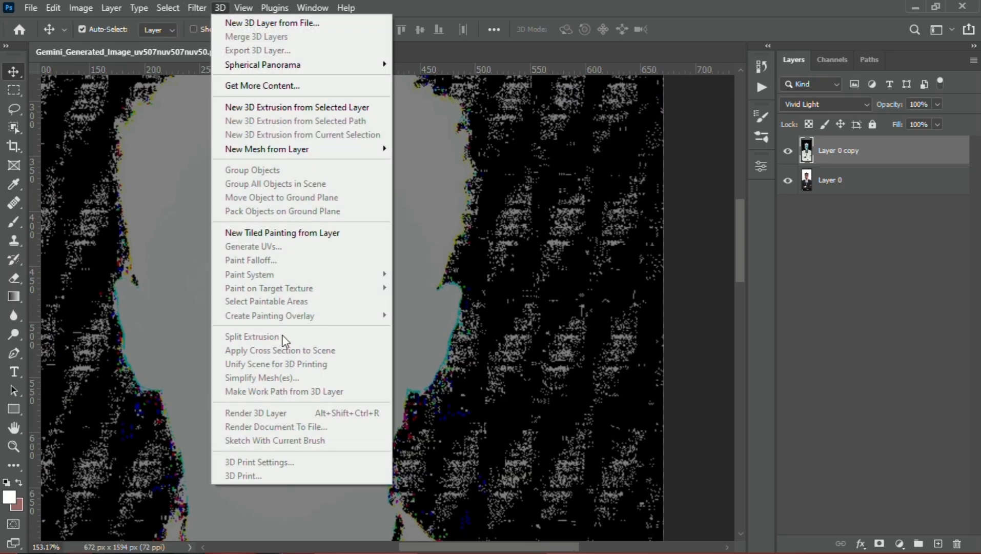
{"action": "mouse_move", "coordinate": [191, 8]}
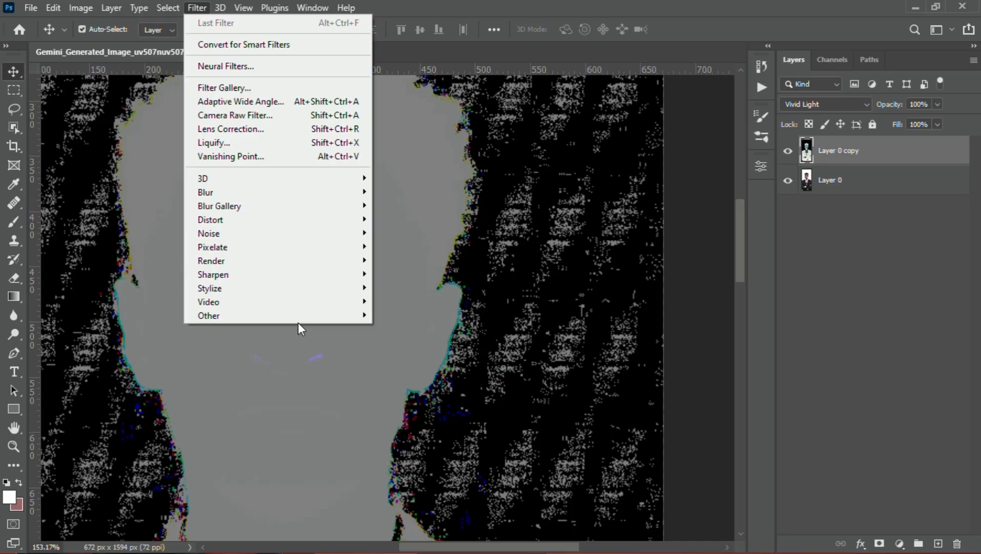
{"action": "mouse_move", "coordinate": [299, 322]}
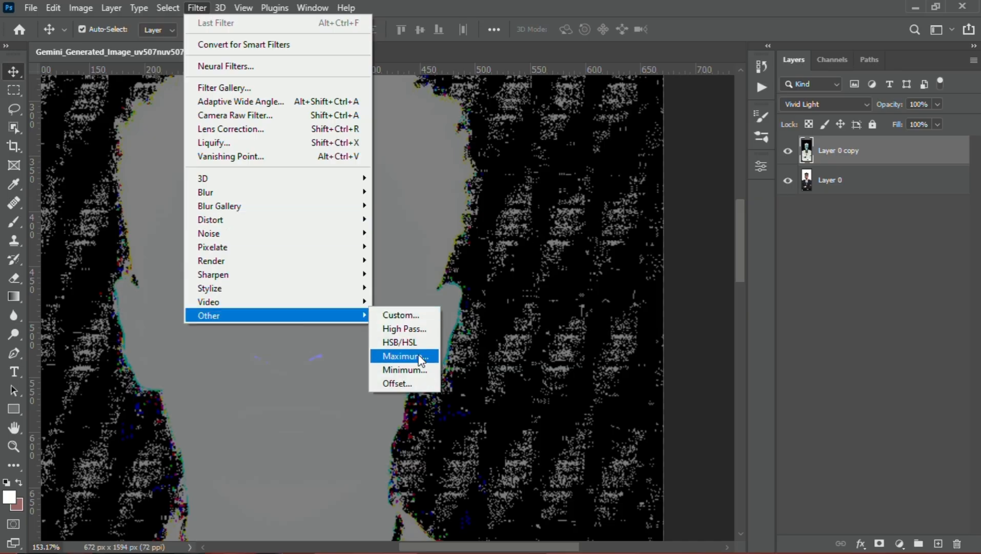
{"action": "left_click", "coordinate": [407, 330]}
{"action": "left_click_drag", "start_coordinate": [599, 131], "coordinate": [606, 128]}
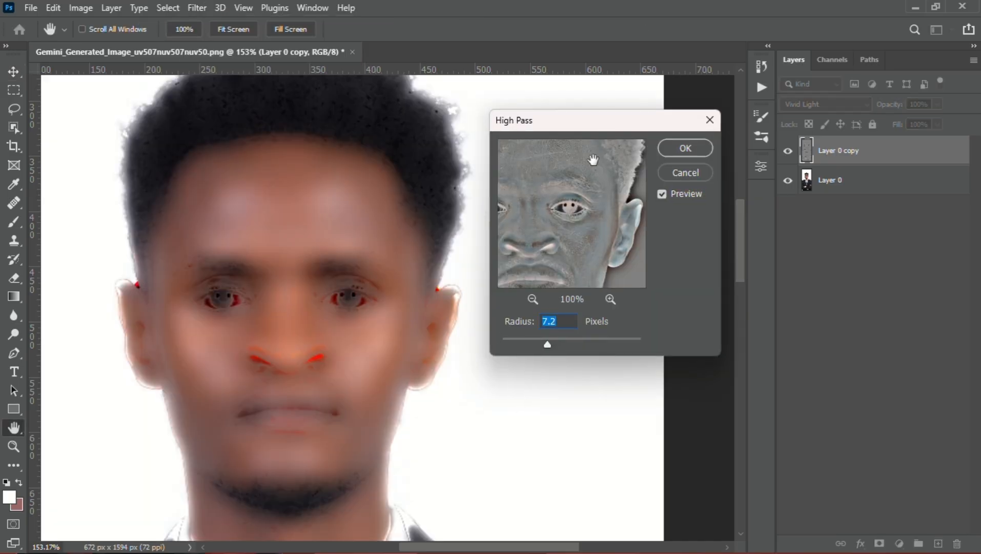
{"action": "scroll", "coordinate": [555, 321], "scroll_direction": "up", "scroll_amount": 5}
{"action": "scroll", "coordinate": [555, 324], "scroll_direction": "up", "scroll_amount": 7}
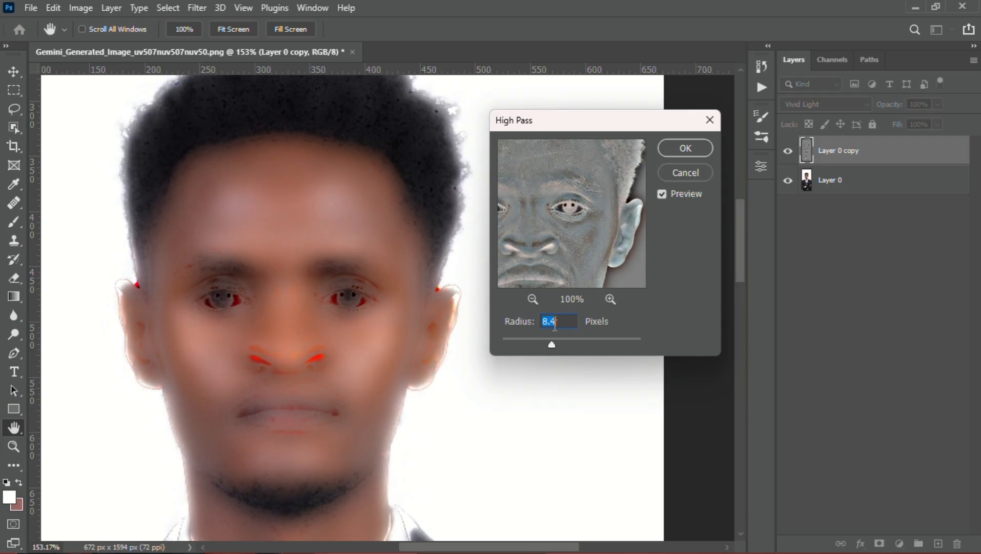
{"action": "scroll", "coordinate": [554, 325], "scroll_direction": "down", "scroll_amount": 7}
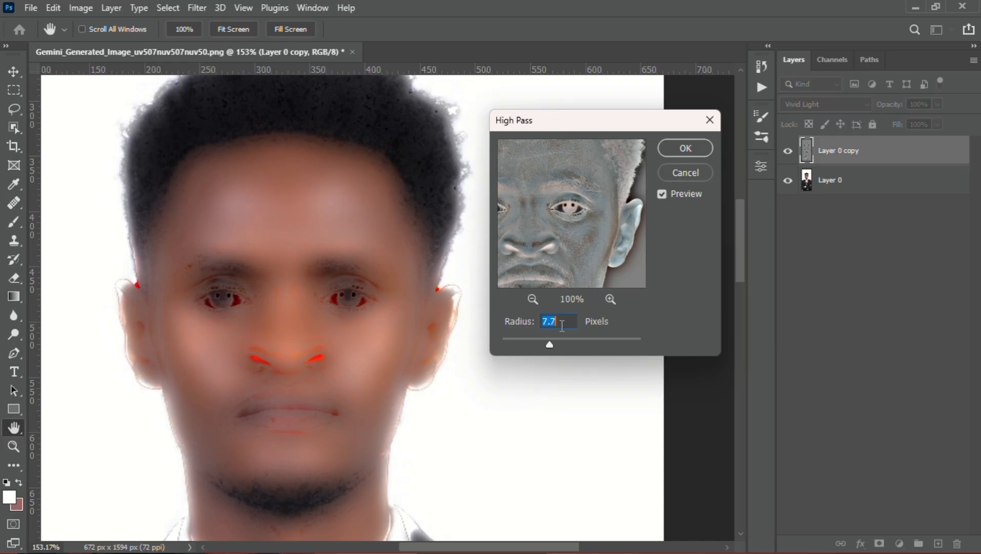
{"action": "scroll", "coordinate": [562, 325], "scroll_direction": "down", "scroll_amount": 17}
{"action": "scroll", "coordinate": [562, 324], "scroll_direction": "down", "scroll_amount": 6}
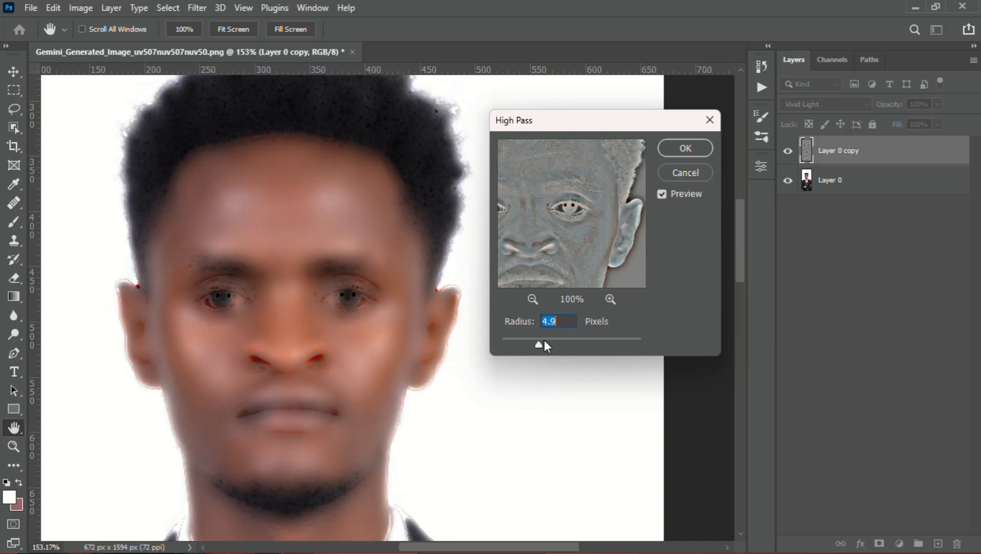
{"action": "mouse_move", "coordinate": [540, 345]}
{"action": "left_mouse_down"}
{"action": "mouse_move", "coordinate": [508, 350]}
{"action": "mouse_move", "coordinate": [527, 344]}
{"action": "left_mouse_up"}
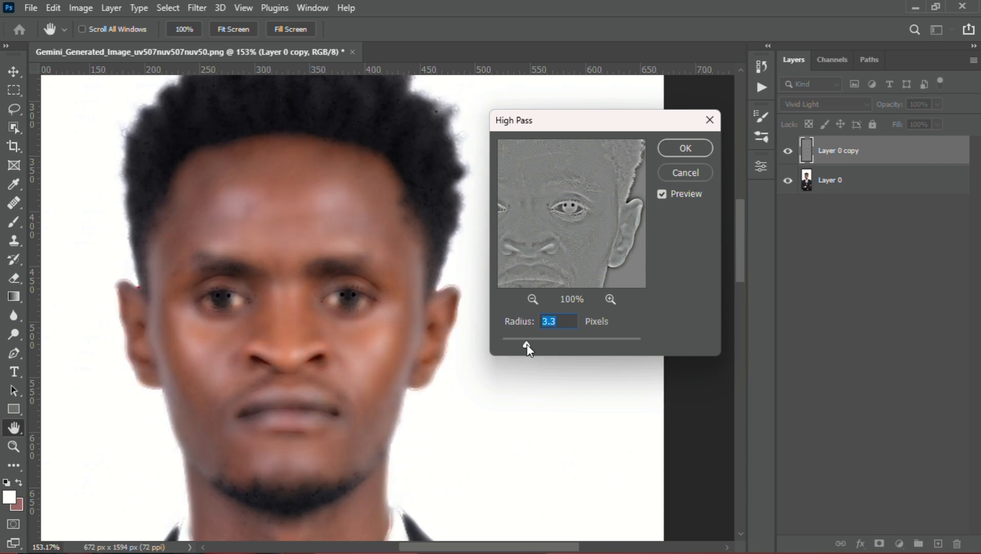
{"action": "scroll", "coordinate": [556, 328], "scroll_direction": "up", "scroll_amount": 18}
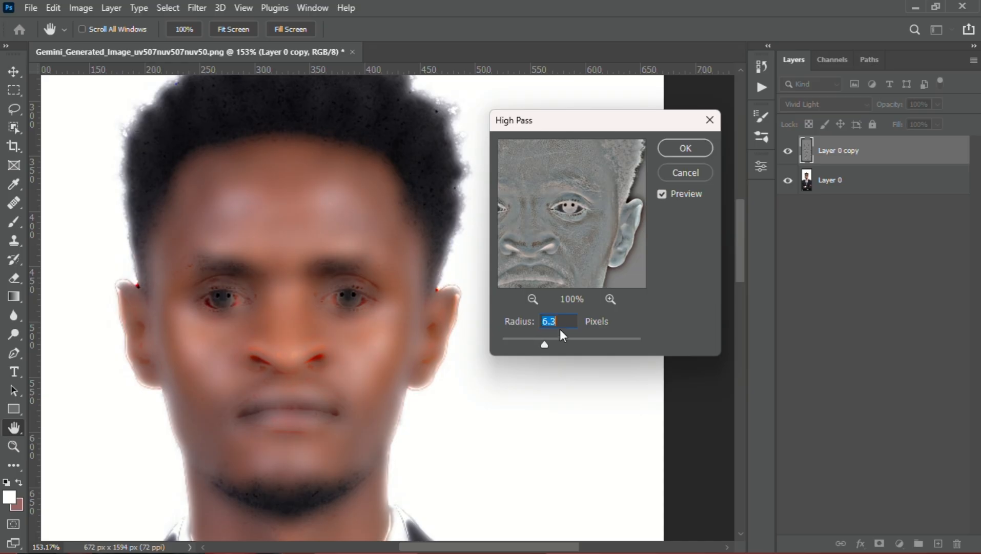
{"action": "key", "text": "Up"}
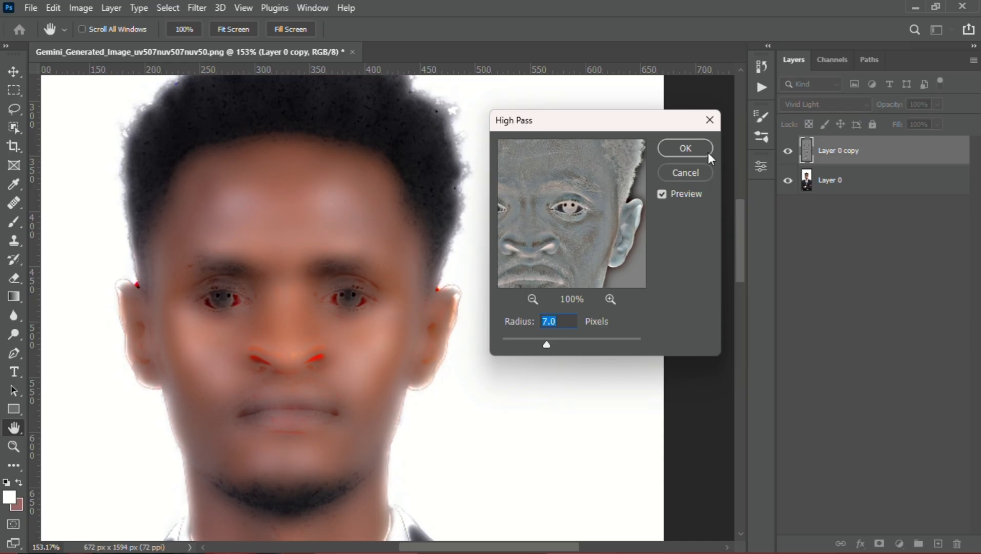
{"action": "left_click", "coordinate": [687, 148]}
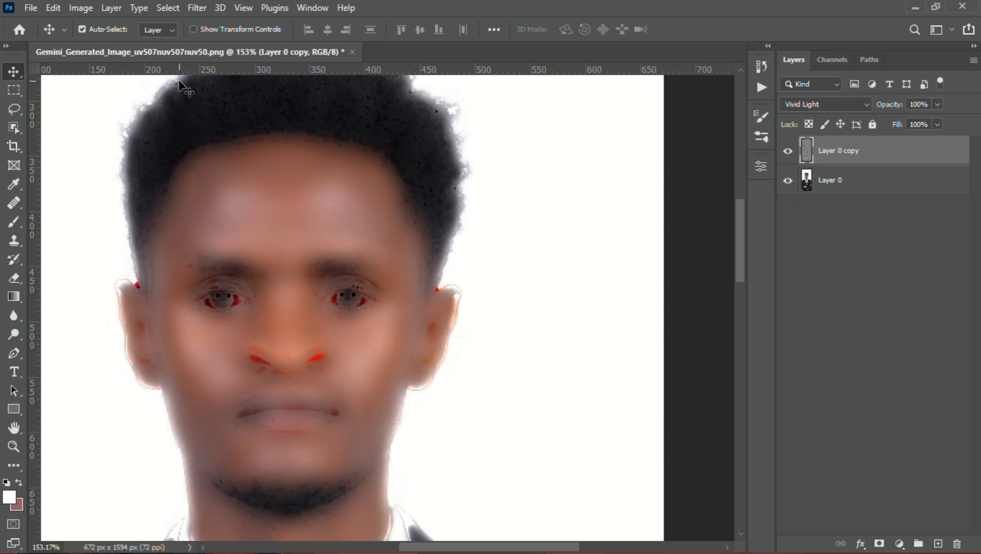
Apply a Gaussian Blur with a radius of 0.4 pixels to the duplicate layer
{"action": "left_click", "coordinate": [196, 9]}
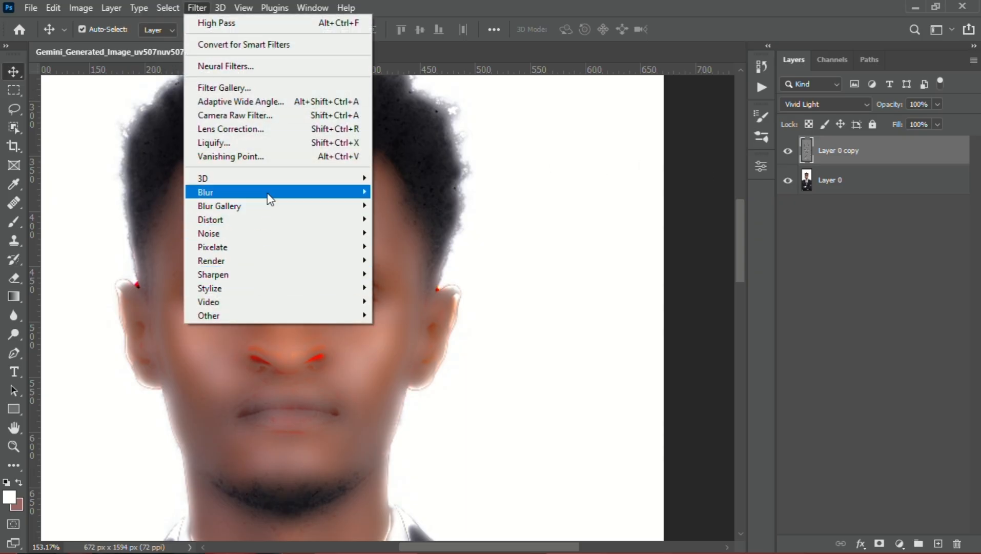
{"action": "mouse_move", "coordinate": [269, 194]}
{"action": "left_click", "coordinate": [409, 246]}
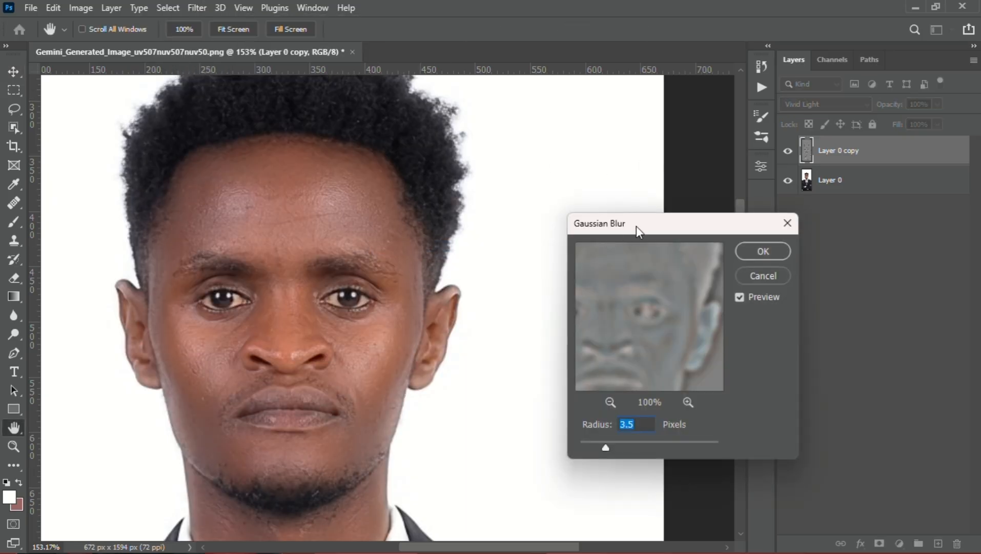
{"action": "left_click_drag", "start_coordinate": [648, 237], "coordinate": [608, 159]}
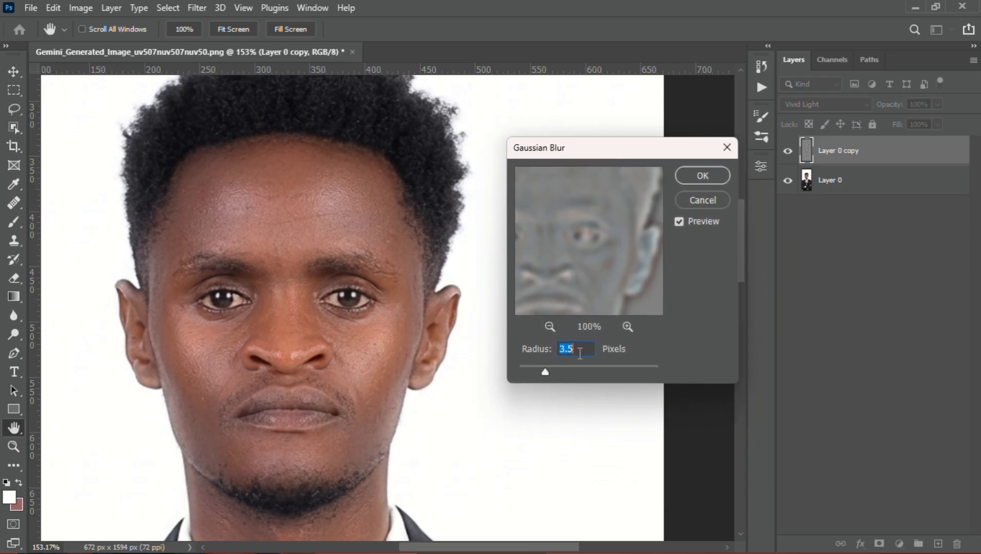
{"action": "key", "text": "Down"}
{"action": "key", "text": "Down"}
{"action": "key", "text": "Down"}
{"action": "key", "text": "Down"}
{"action": "key", "text": "Down"}
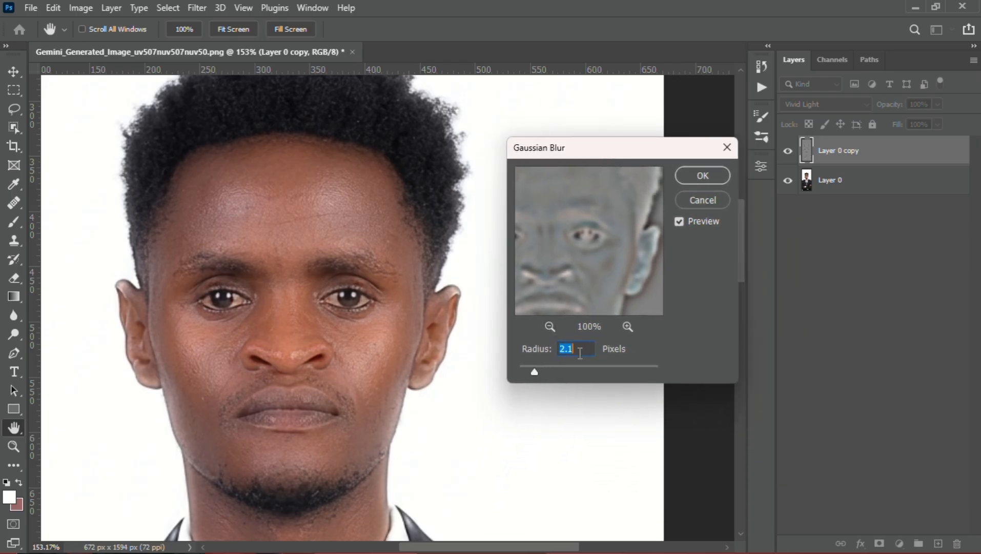
{"action": "key", "text": "Down"}
{"action": "key", "text": "Down"}
{"action": "key", "text": "Down"}
{"action": "key", "text": "Down"}
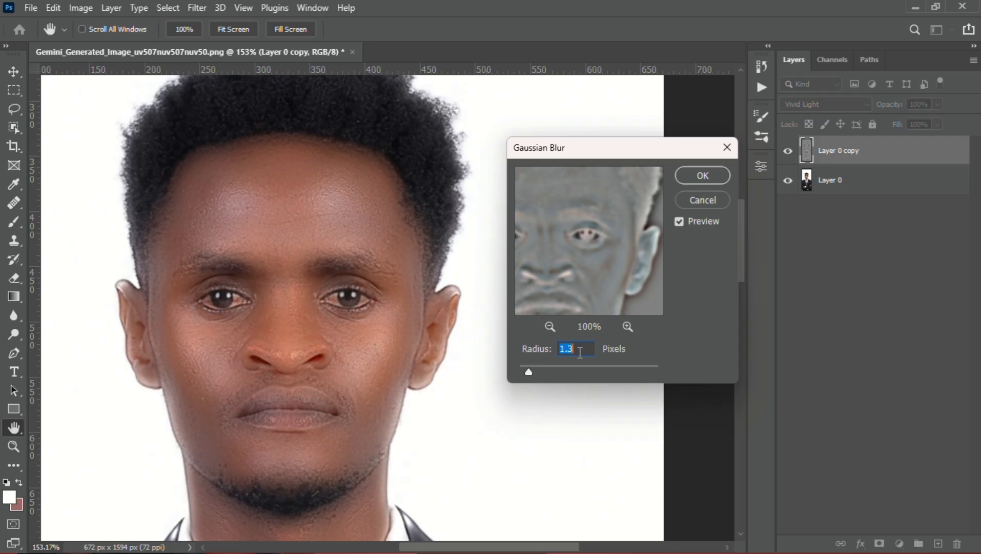
{"action": "key", "text": "Down"}
{"action": "key", "text": "Down"}
{"action": "key", "text": "Down"}
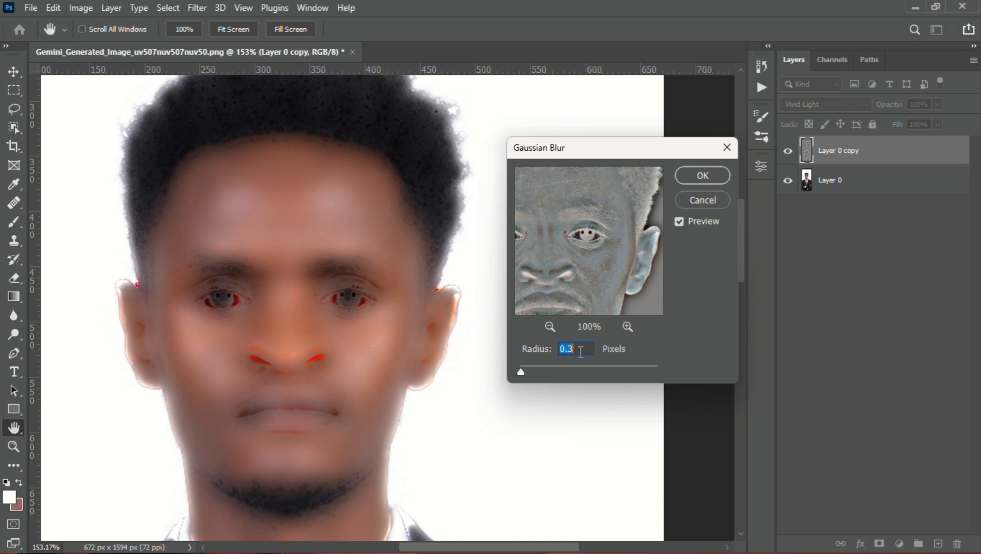
{"action": "key", "text": "Down"}
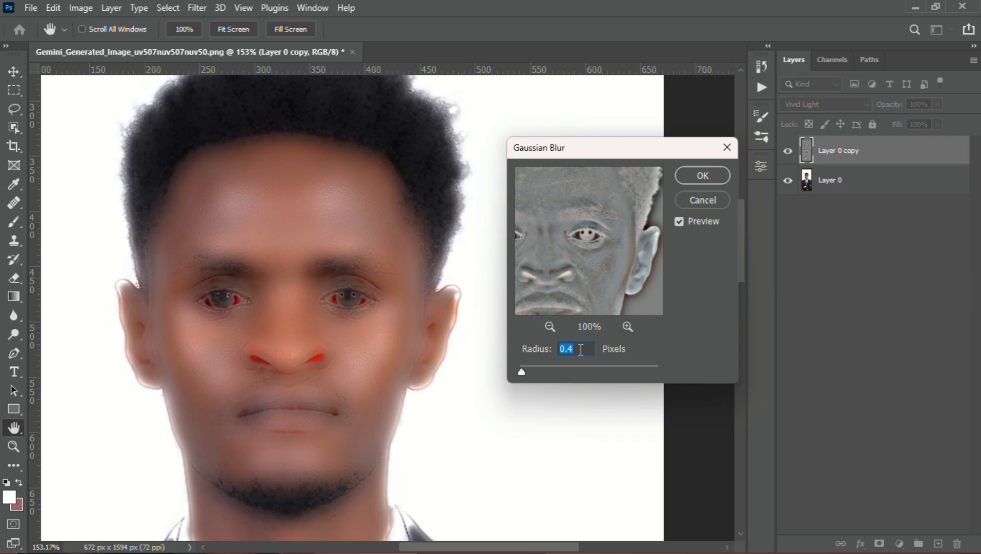
{"action": "left_click", "coordinate": [698, 177]}
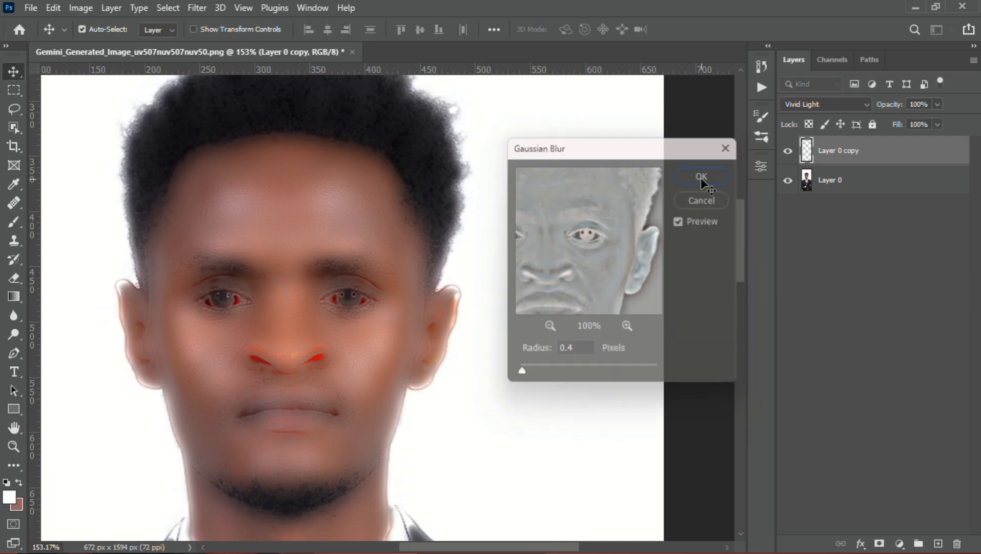
Add a layer mask to the duplicate layer and invert it to black to hide the smoothing
{"action": "left_click", "coordinate": [879, 542]}
{"action": "key", "text": "ctrl"}
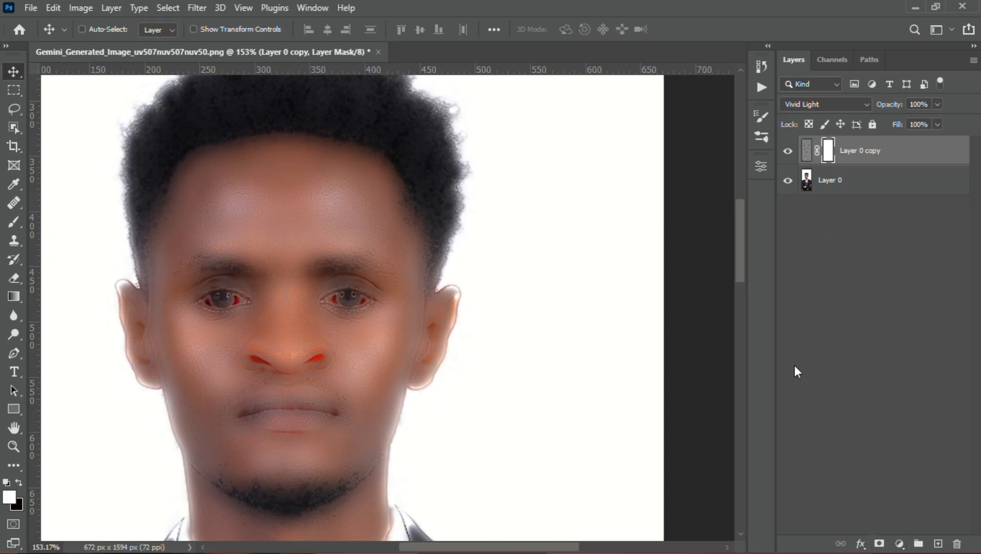
{"action": "key", "text": "ctrl+i"}
Paint white on the layer mask over the forehead with a soft 55 px brush to reveal the skin smoothing
{"action": "scroll", "coordinate": [299, 326], "scroll_direction": "up", "scroll_amount": 5}
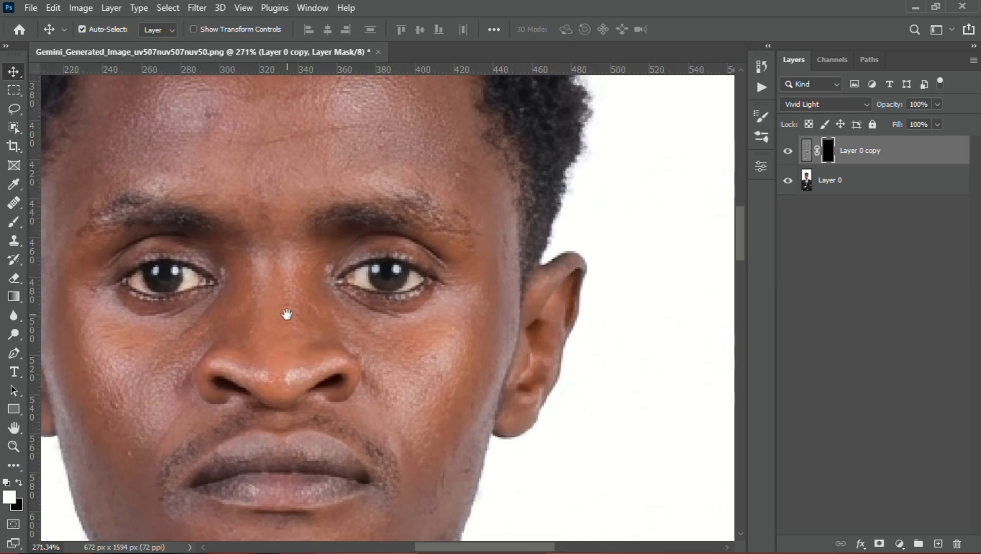
{"action": "scroll", "coordinate": [365, 330], "scroll_direction": "down", "scroll_amount": 4}
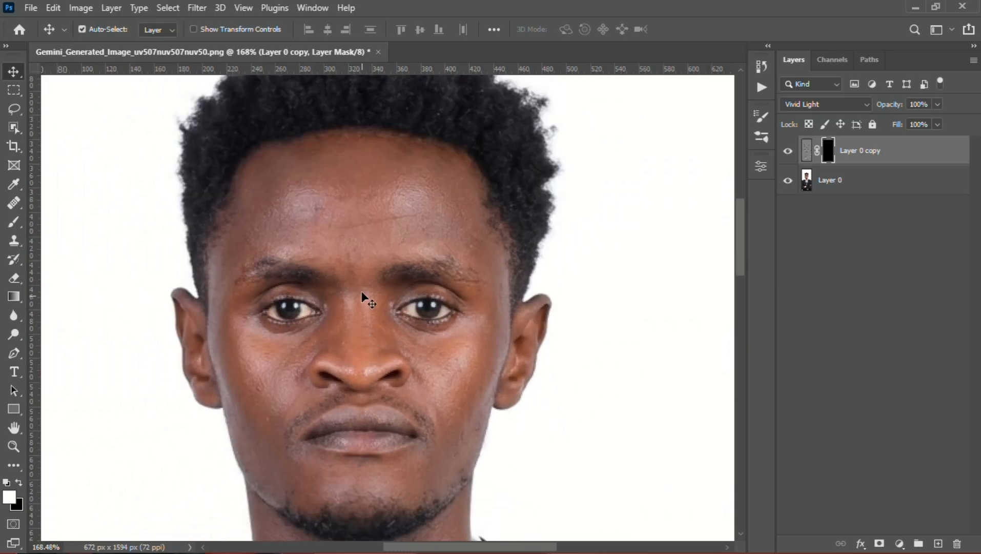
{"action": "left_click_drag", "start_coordinate": [358, 285], "coordinate": [358, 282]}
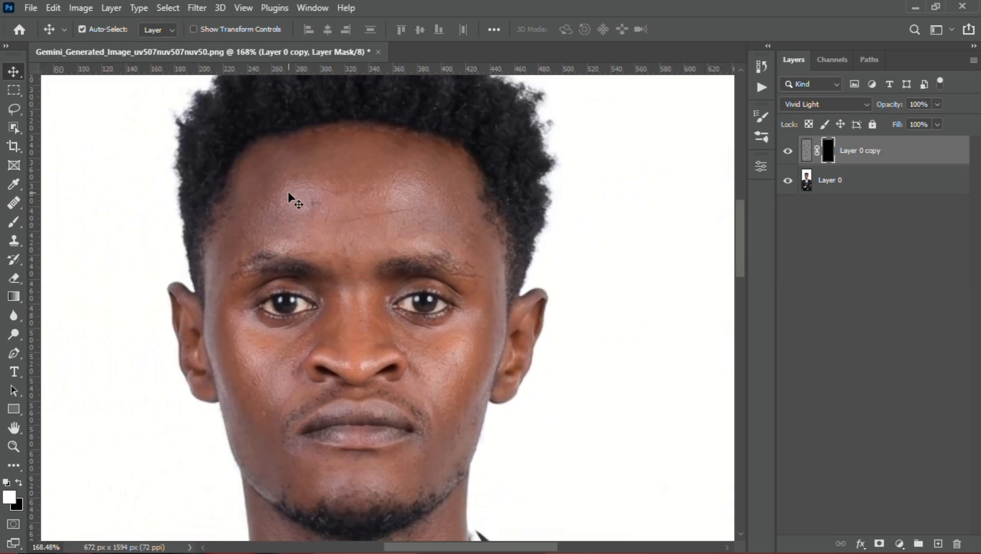
{"action": "key", "text": "b"}
{"action": "right_click", "coordinate": [319, 202], "text": "alt"}
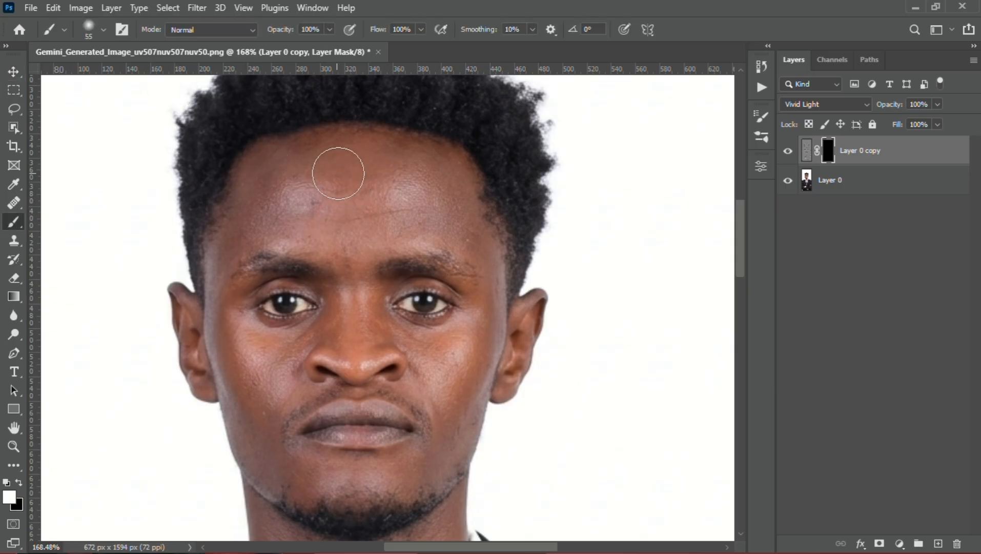
{"action": "mouse_move", "coordinate": [328, 172]}
{"action": "left_mouse_down"}
{"action": "mouse_move", "coordinate": [266, 191]}
{"action": "mouse_move", "coordinate": [263, 209]}
{"action": "mouse_move", "coordinate": [348, 175]}
{"action": "mouse_move", "coordinate": [394, 176]}
{"action": "mouse_move", "coordinate": [445, 208]}
{"action": "mouse_move", "coordinate": [286, 220]}
{"action": "mouse_move", "coordinate": [324, 224]}
{"action": "left_mouse_up"}
Paint white on the layer mask between the eyebrows, down the nose bridge and around the eye, using soft 23 px and 13 px brushes
{"action": "key", "text": "space"}
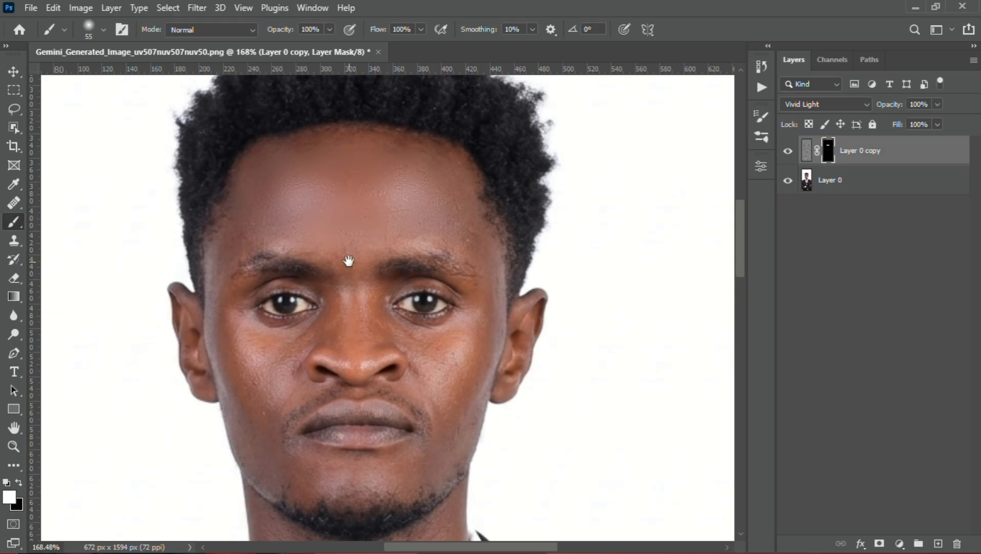
{"action": "mouse_move", "coordinate": [350, 261]}
{"action": "left_mouse_down"}
{"action": "mouse_move", "coordinate": [337, 193]}
{"action": "mouse_move", "coordinate": [354, 197]}
{"action": "mouse_move", "coordinate": [318, 202]}
{"action": "left_mouse_up"}
{"action": "scroll", "coordinate": [339, 208], "scroll_direction": "up", "scroll_amount": 4}
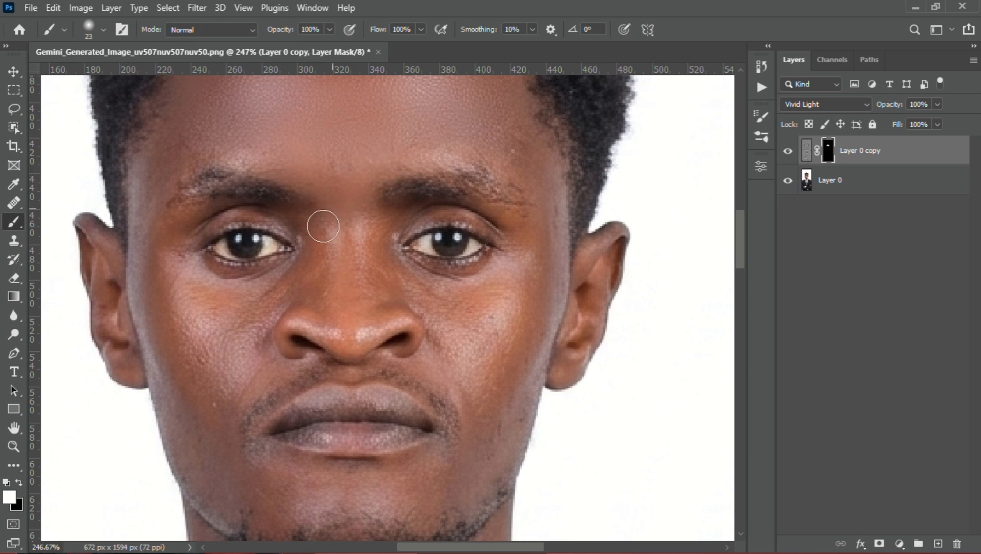
{"action": "right_click", "coordinate": [346, 229]}
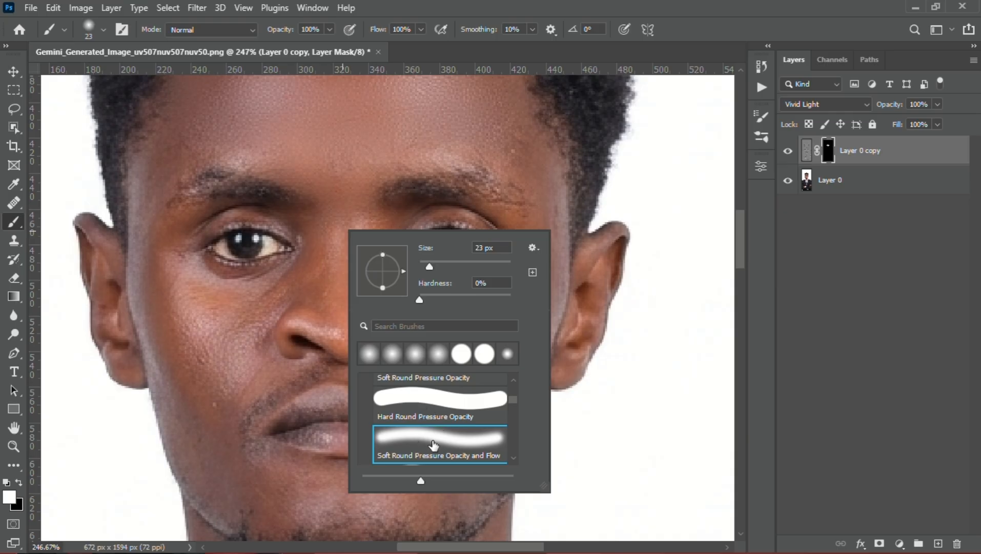
{"action": "left_click", "coordinate": [329, 183]}
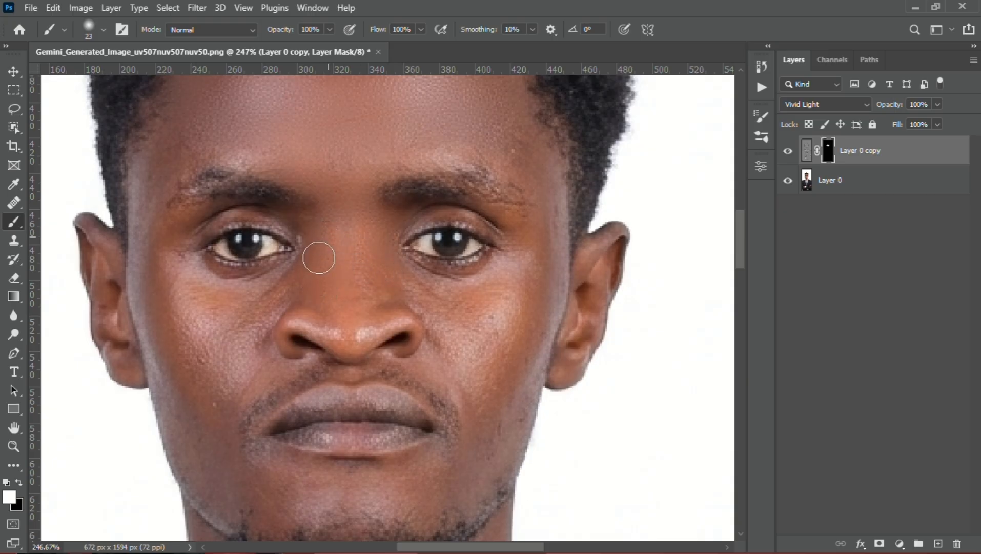
{"action": "left_click_drag", "start_coordinate": [279, 243], "coordinate": [274, 242]}
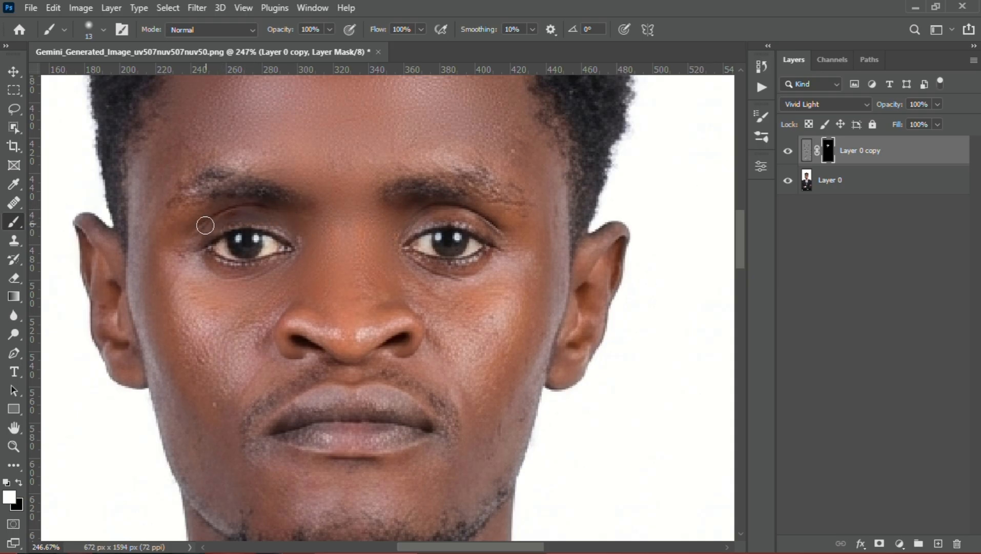
{"action": "key", "text": "ctrl+z"}
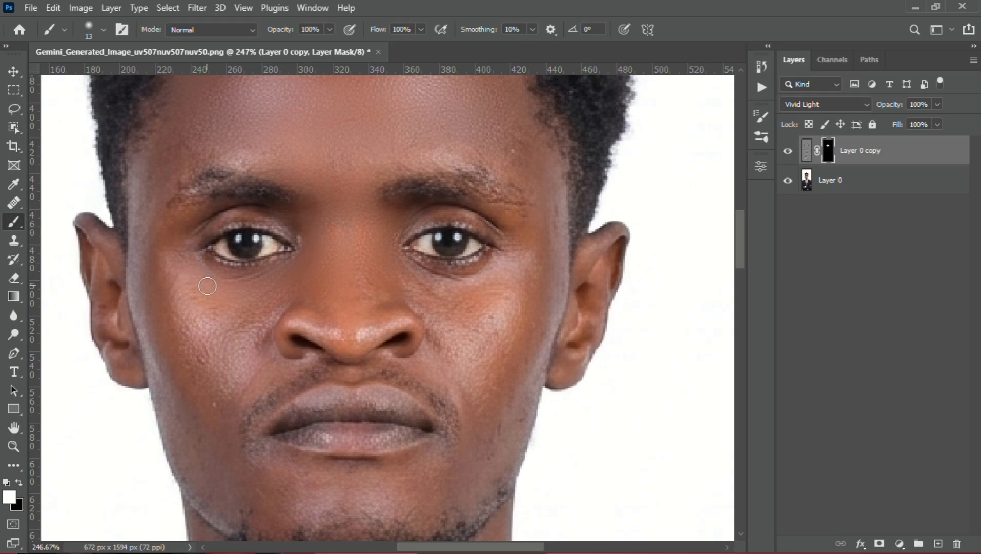
Paint white on the mask over the cheek and temple on the image's left side with a soft 23 px brush
{"action": "left_click_drag", "start_coordinate": [270, 305], "coordinate": [283, 294]}
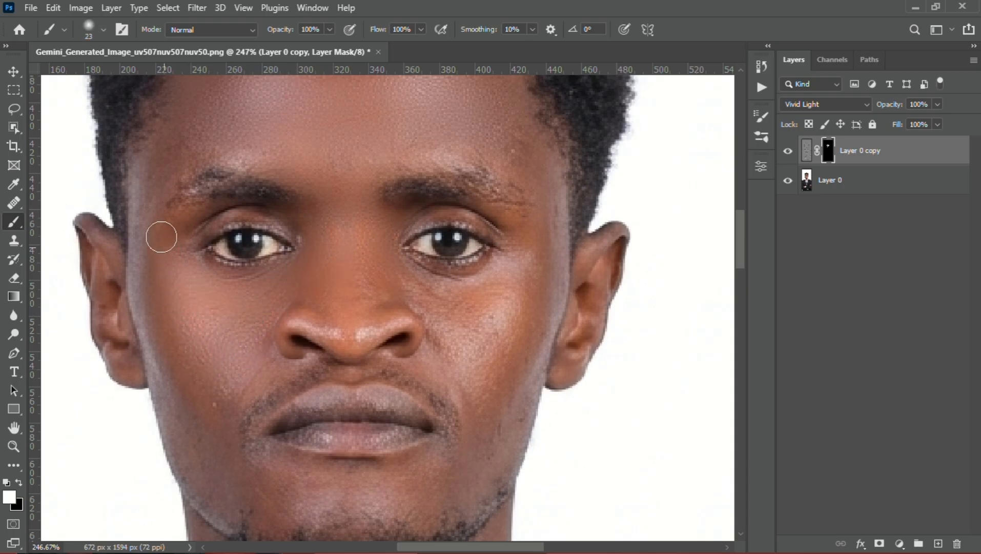
{"action": "mouse_move", "coordinate": [153, 189]}
{"action": "left_mouse_down"}
{"action": "mouse_move", "coordinate": [141, 282]}
{"action": "mouse_move", "coordinate": [193, 453]}
{"action": "mouse_move", "coordinate": [181, 380]}
{"action": "mouse_move", "coordinate": [209, 455]}
{"action": "left_mouse_up"}
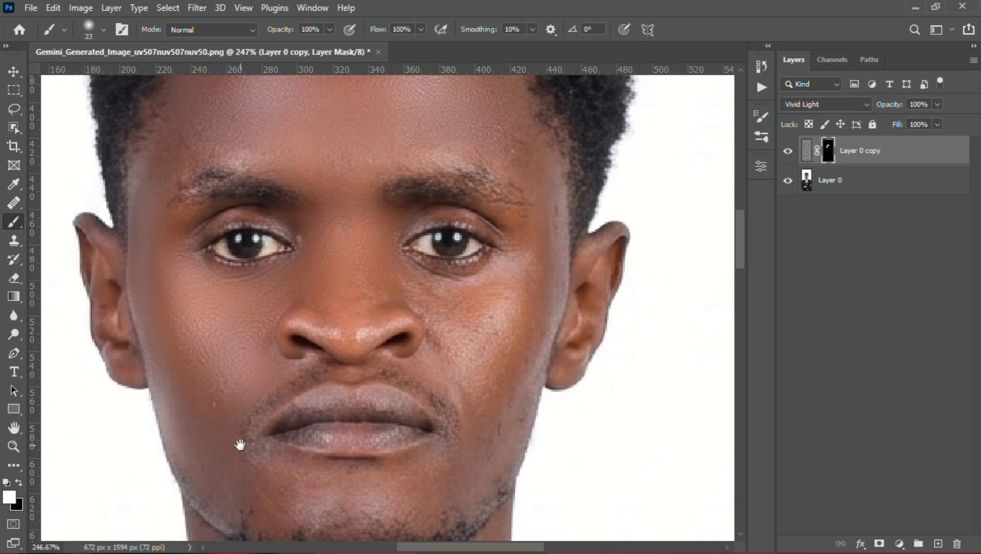
{"action": "mouse_move", "coordinate": [240, 444]}
{"action": "left_mouse_down"}
{"action": "mouse_move", "coordinate": [188, 286]}
{"action": "mouse_move", "coordinate": [199, 295]}
{"action": "left_mouse_up"}
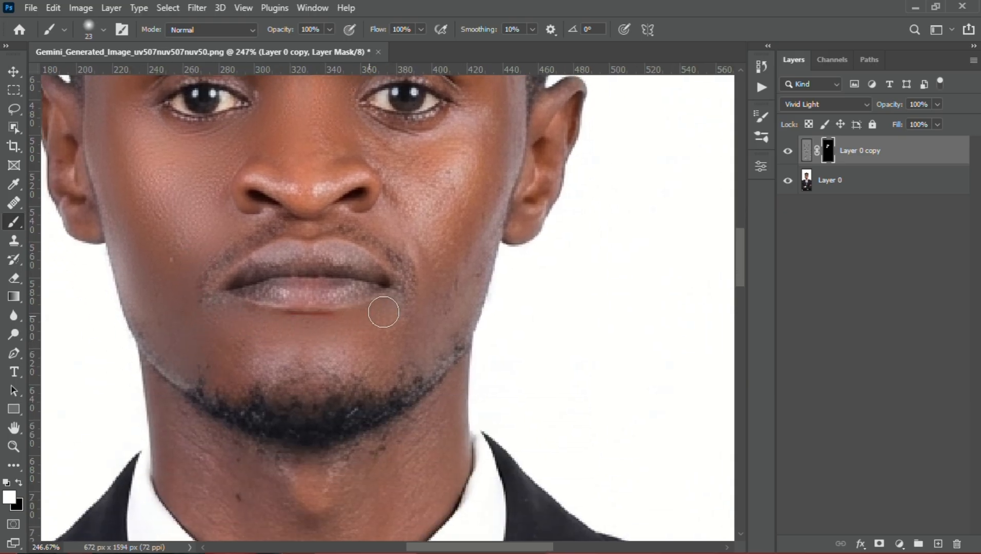
Reveal the smoothing on the chin, the cheek on the image's right side and the adjoining face edge with the 23 px white brush
{"action": "mouse_move", "coordinate": [359, 347]}
{"action": "left_mouse_down"}
{"action": "mouse_move", "coordinate": [261, 355]}
{"action": "mouse_move", "coordinate": [246, 365]}
{"action": "mouse_move", "coordinate": [357, 373]}
{"action": "mouse_move", "coordinate": [423, 352]}
{"action": "mouse_move", "coordinate": [435, 325]}
{"action": "mouse_move", "coordinate": [405, 331]}
{"action": "mouse_move", "coordinate": [426, 292]}
{"action": "mouse_move", "coordinate": [417, 244]}
{"action": "mouse_move", "coordinate": [395, 211]}
{"action": "mouse_move", "coordinate": [397, 179]}
{"action": "mouse_move", "coordinate": [369, 146]}
{"action": "mouse_move", "coordinate": [448, 141]}
{"action": "mouse_move", "coordinate": [409, 176]}
{"action": "mouse_move", "coordinate": [409, 197]}
{"action": "mouse_move", "coordinate": [446, 151]}
{"action": "mouse_move", "coordinate": [416, 222]}
{"action": "mouse_move", "coordinate": [440, 221]}
{"action": "left_mouse_up"}
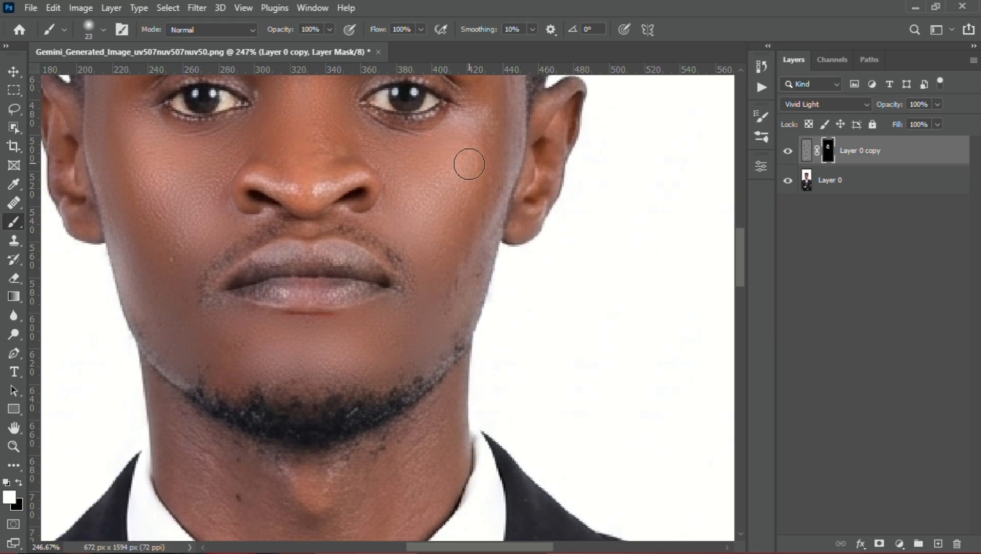
{"action": "left_click_drag", "start_coordinate": [489, 149], "coordinate": [446, 251]}
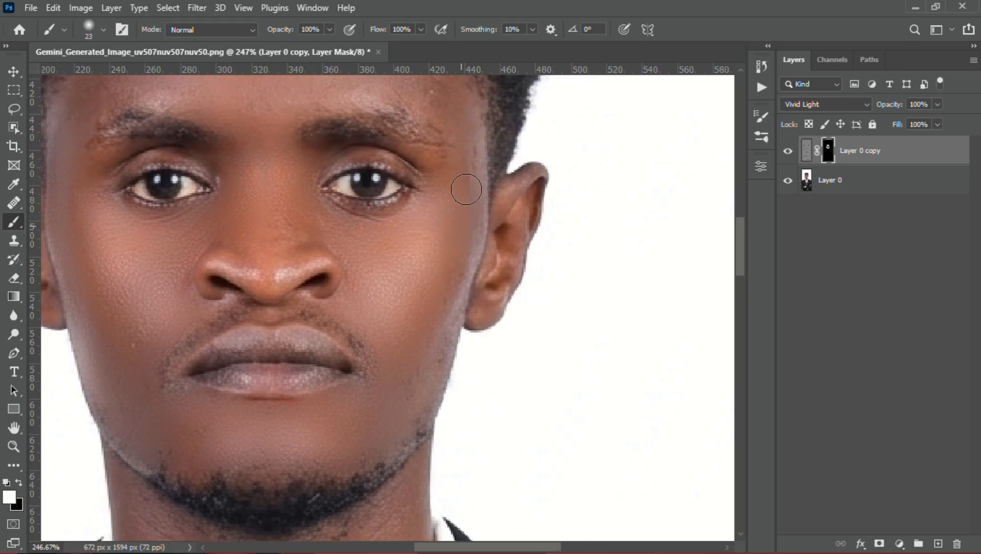
{"action": "mouse_move", "coordinate": [467, 189]}
{"action": "left_mouse_down"}
{"action": "mouse_move", "coordinate": [470, 145]}
{"action": "mouse_move", "coordinate": [447, 327]}
{"action": "mouse_move", "coordinate": [426, 379]}
{"action": "mouse_move", "coordinate": [398, 408]}
{"action": "left_mouse_up"}
Paint white on the mask over the ear on the image's right side, reducing the soft brush to 17 px
{"action": "mouse_move", "coordinate": [479, 270]}
{"action": "left_mouse_down"}
{"action": "mouse_move", "coordinate": [514, 206]}
{"action": "mouse_move", "coordinate": [502, 217]}
{"action": "mouse_move", "coordinate": [508, 244]}
{"action": "left_mouse_up"}
{"action": "key", "text": "x"}
{"action": "key", "text": "x"}
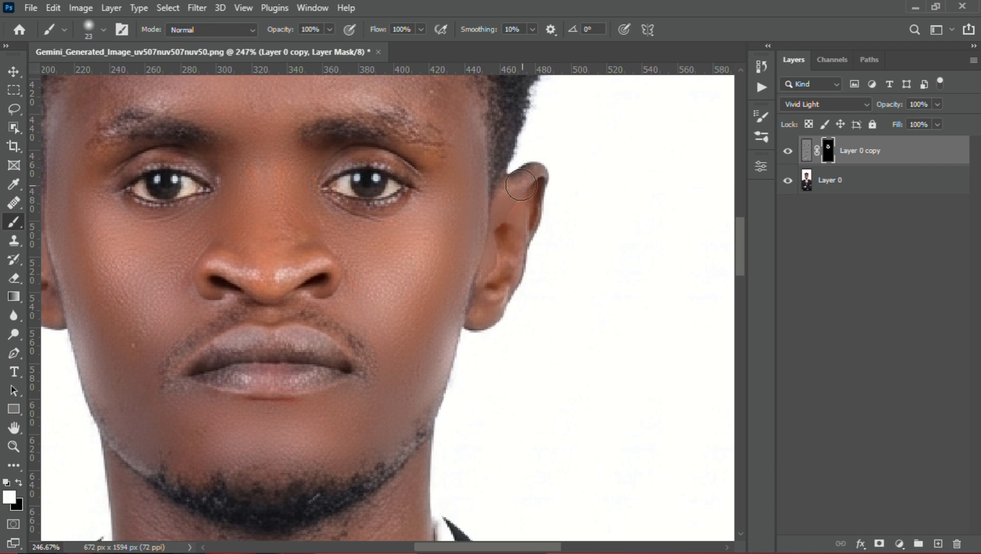
{"action": "right_click", "coordinate": [517, 179], "text": "alt"}
{"action": "mouse_move", "coordinate": [531, 176]}
{"action": "left_mouse_down"}
{"action": "mouse_move", "coordinate": [502, 202]}
{"action": "mouse_move", "coordinate": [534, 192]}
{"action": "mouse_move", "coordinate": [505, 290]}
{"action": "left_mouse_up"}
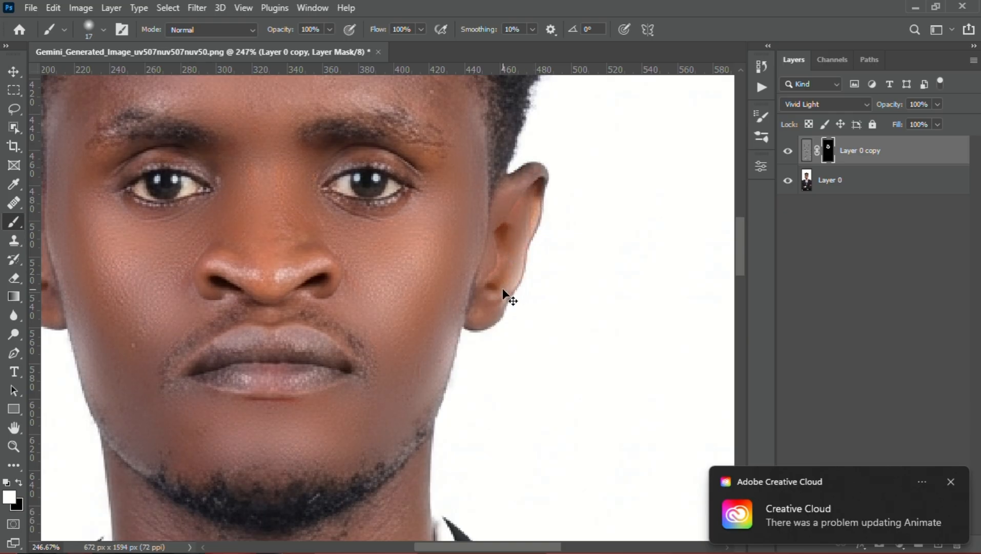
Enlarge the brush to 30 px and paint white on the mask over the temples, the forehead and the skin above the eyebrows
{"action": "scroll", "coordinate": [459, 175], "scroll_direction": "up", "scroll_amount": 3}
{"action": "right_click", "coordinate": [446, 187], "text": "alt"}
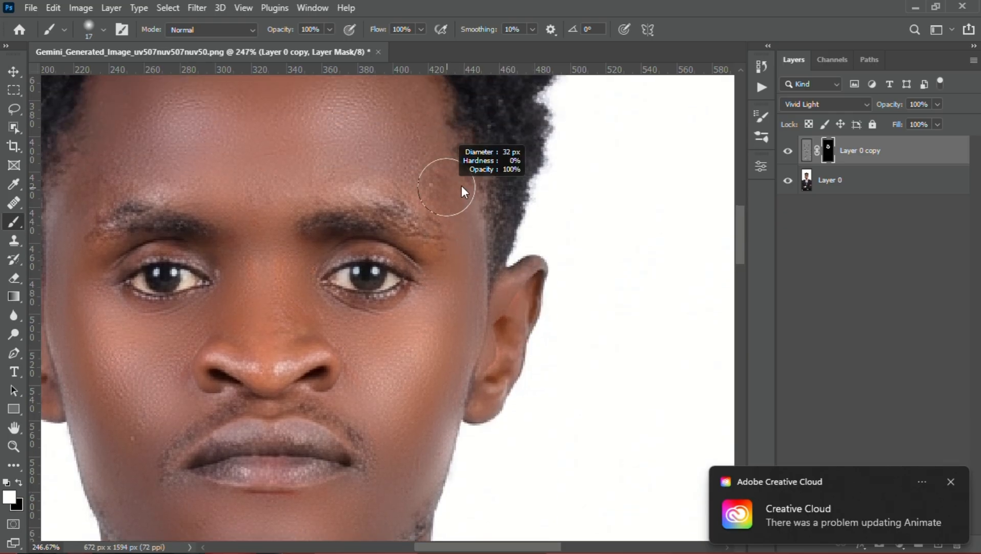
{"action": "mouse_move", "coordinate": [451, 193]}
{"action": "left_mouse_down"}
{"action": "mouse_move", "coordinate": [405, 163]}
{"action": "mouse_move", "coordinate": [447, 164]}
{"action": "mouse_move", "coordinate": [456, 176]}
{"action": "mouse_move", "coordinate": [441, 159]}
{"action": "left_mouse_up"}
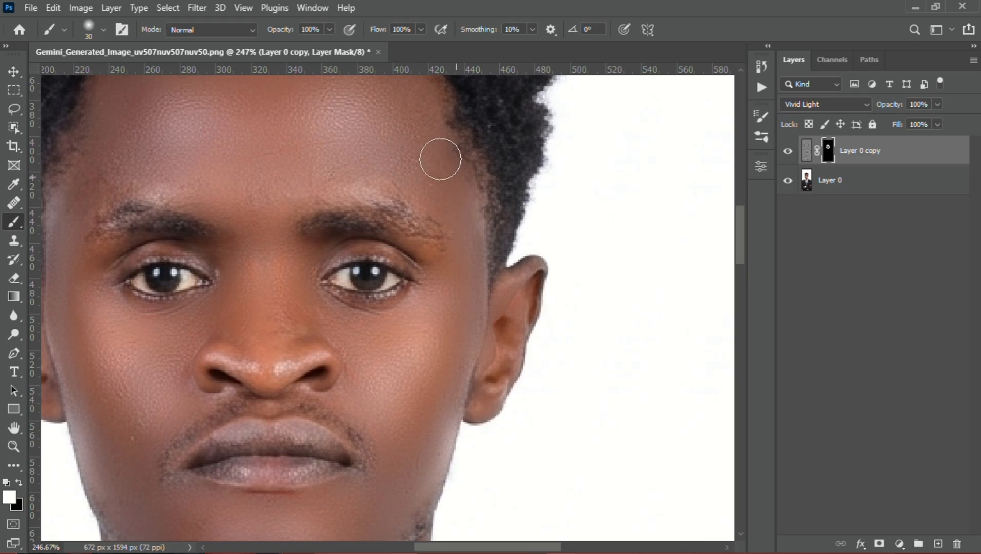
{"action": "left_click_drag", "start_coordinate": [214, 136], "coordinate": [345, 176]}
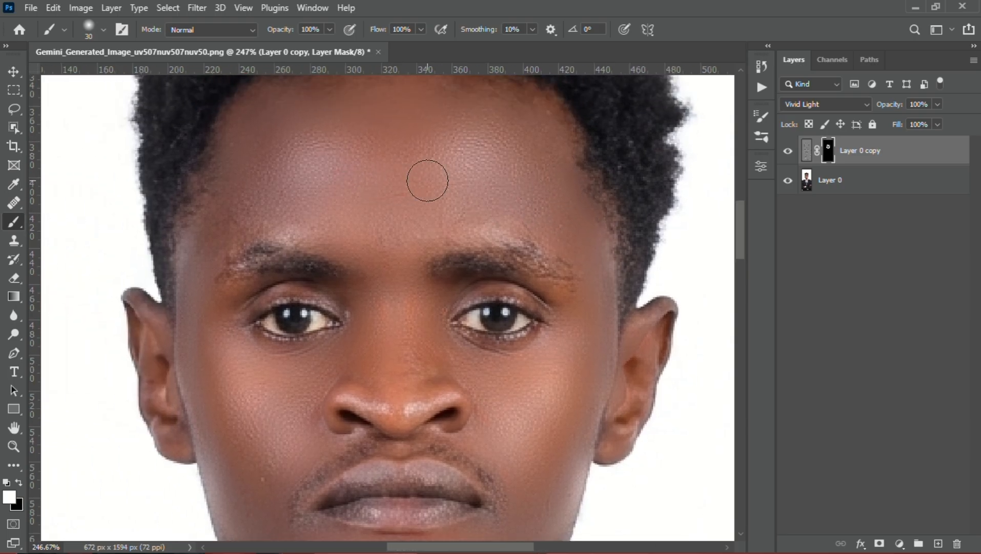
{"action": "mouse_move", "coordinate": [245, 234]}
{"action": "left_mouse_down"}
{"action": "mouse_move", "coordinate": [490, 225]}
{"action": "mouse_move", "coordinate": [552, 245]}
{"action": "mouse_move", "coordinate": [588, 274]}
{"action": "left_mouse_up"}
Paint white on the mask under the eyes and across the nose with the soft 30 px brush
{"action": "left_click_drag", "start_coordinate": [501, 358], "coordinate": [495, 314]}
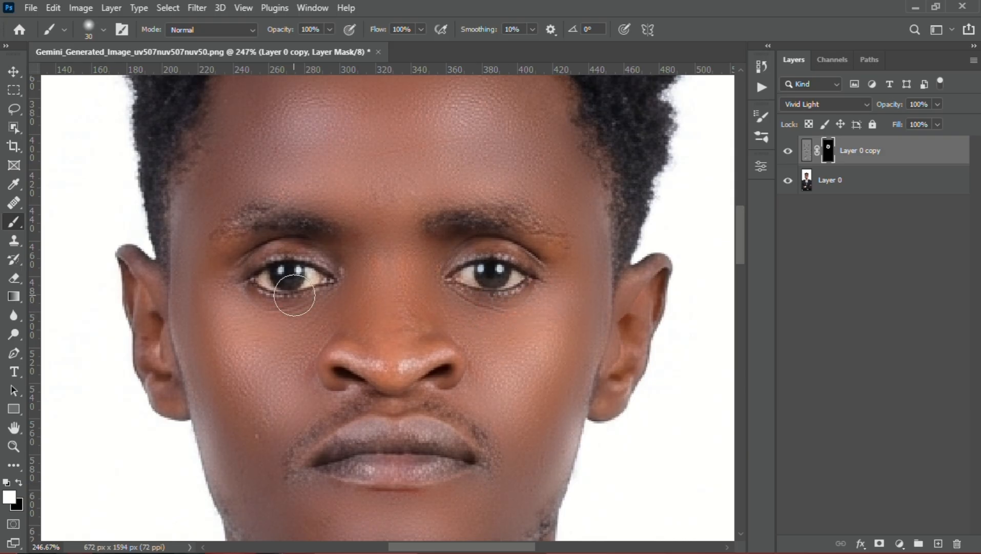
{"action": "mouse_move", "coordinate": [329, 316]}
{"action": "left_mouse_down"}
{"action": "mouse_move", "coordinate": [335, 311]}
{"action": "mouse_move", "coordinate": [270, 322]}
{"action": "mouse_move", "coordinate": [225, 296]}
{"action": "mouse_move", "coordinate": [267, 322]}
{"action": "mouse_move", "coordinate": [318, 316]}
{"action": "mouse_move", "coordinate": [276, 319]}
{"action": "left_mouse_up"}
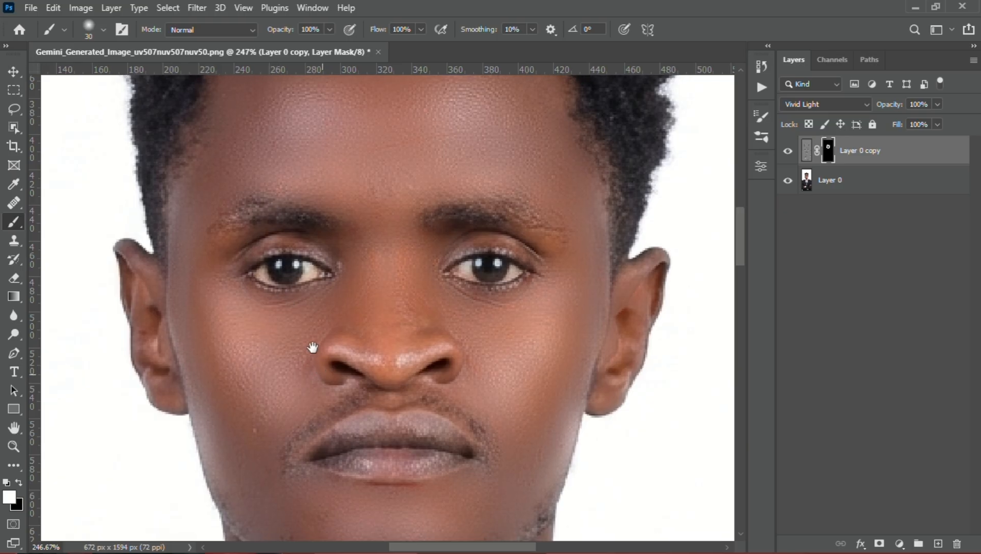
{"action": "left_click_drag", "start_coordinate": [313, 345], "coordinate": [292, 263]}
{"action": "mouse_move", "coordinate": [382, 331]}
{"action": "left_mouse_down"}
{"action": "mouse_move", "coordinate": [322, 330]}
{"action": "mouse_move", "coordinate": [286, 354]}
{"action": "mouse_move", "coordinate": [410, 349]}
{"action": "mouse_move", "coordinate": [412, 334]}
{"action": "mouse_move", "coordinate": [386, 323]}
{"action": "mouse_move", "coordinate": [305, 335]}
{"action": "left_mouse_up"}
Paint white on the mask over the lips and the moustache area, reducing the soft brush from 30 px to 15 px
{"action": "mouse_move", "coordinate": [409, 376]}
{"action": "left_mouse_down"}
{"action": "mouse_move", "coordinate": [359, 287]}
{"action": "mouse_move", "coordinate": [333, 292]}
{"action": "mouse_move", "coordinate": [381, 219]}
{"action": "mouse_move", "coordinate": [306, 184]}
{"action": "mouse_move", "coordinate": [226, 207]}
{"action": "left_mouse_up"}
{"action": "key", "text": "ctrl+z"}
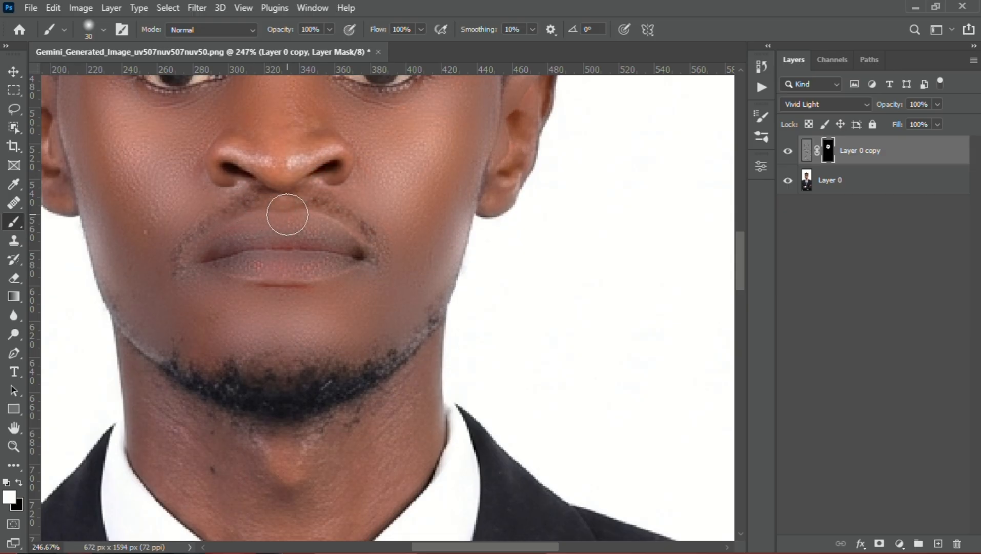
{"action": "mouse_move", "coordinate": [339, 213]}
{"action": "left_mouse_down"}
{"action": "mouse_move", "coordinate": [314, 209]}
{"action": "mouse_move", "coordinate": [328, 211]}
{"action": "left_mouse_up"}
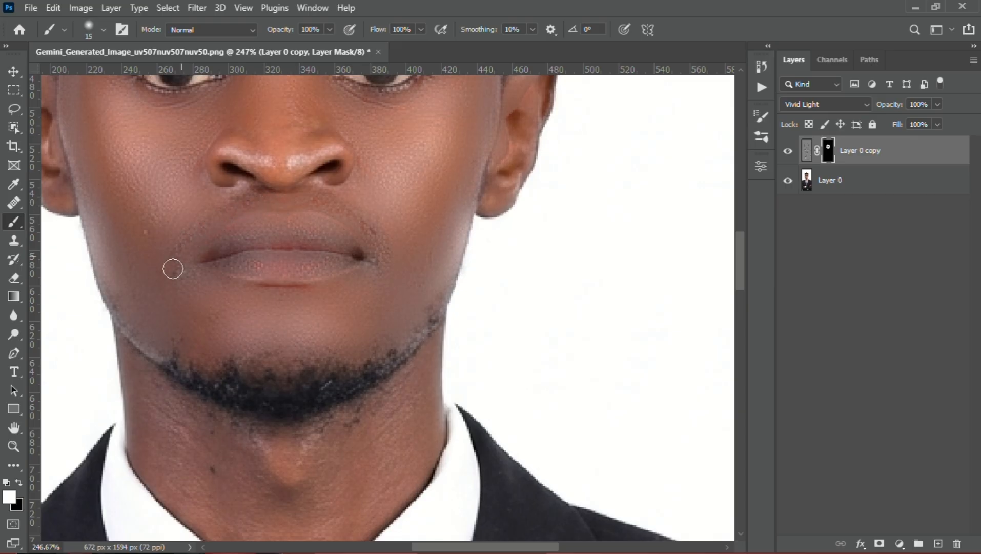
Paint white on the mask over the neck with a soft 36 px brush, undoing and redoing a stroke
{"action": "scroll", "coordinate": [256, 290], "scroll_direction": "down", "scroll_amount": 6}
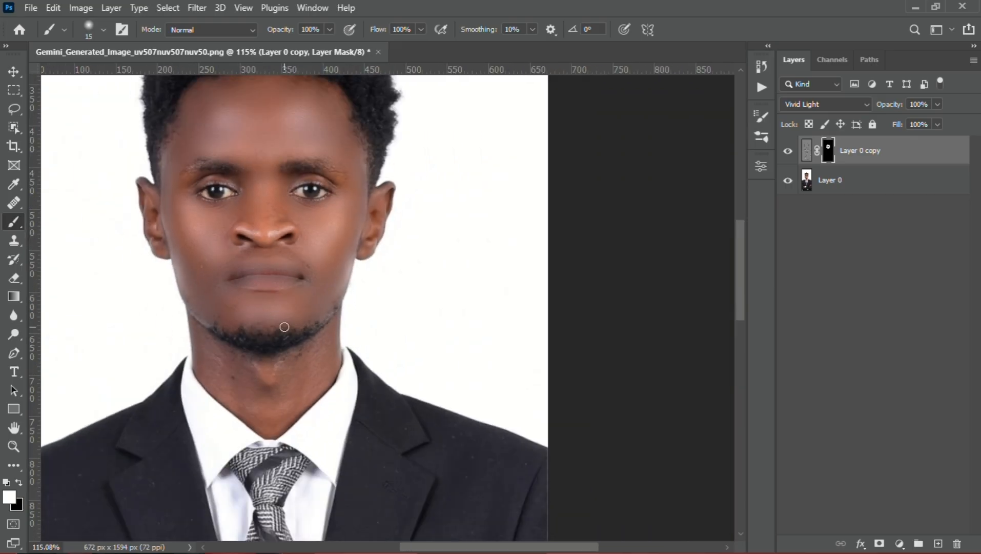
{"action": "left_click_drag", "start_coordinate": [306, 365], "coordinate": [297, 258]}
{"action": "scroll", "coordinate": [292, 260], "scroll_direction": "up", "scroll_amount": 5}
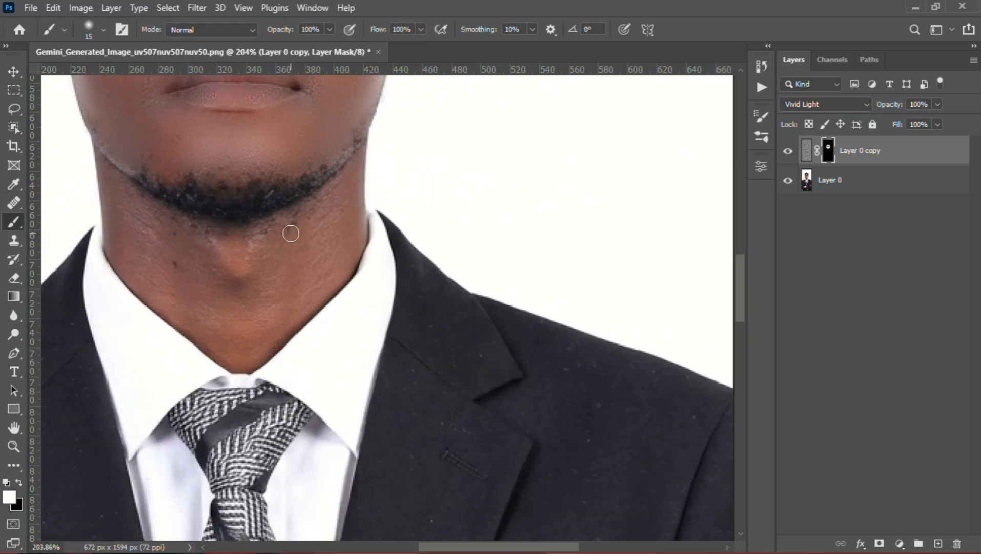
{"action": "mouse_move", "coordinate": [296, 217]}
{"action": "left_mouse_down"}
{"action": "mouse_move", "coordinate": [339, 246]}
{"action": "mouse_move", "coordinate": [260, 325]}
{"action": "mouse_move", "coordinate": [306, 213]}
{"action": "mouse_move", "coordinate": [246, 281]}
{"action": "mouse_move", "coordinate": [241, 258]}
{"action": "mouse_move", "coordinate": [110, 192]}
{"action": "mouse_move", "coordinate": [107, 171]}
{"action": "left_mouse_up"}
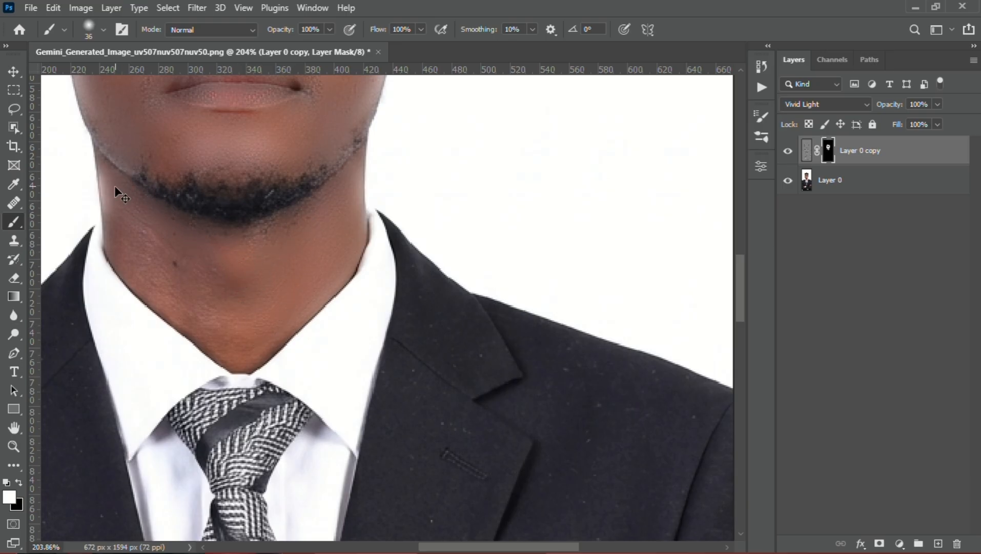
{"action": "key", "text": "ctrl+z"}
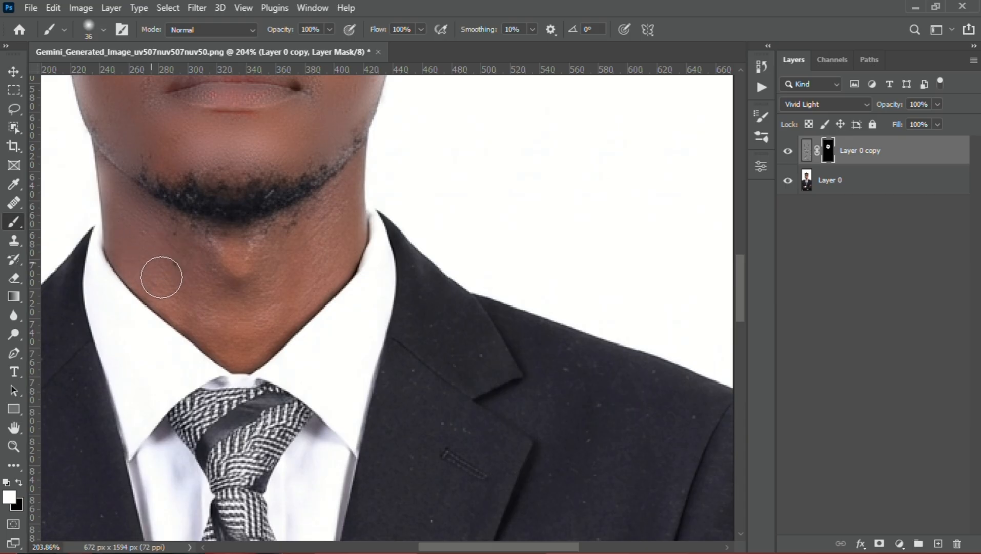
{"action": "mouse_move", "coordinate": [218, 323]}
{"action": "left_mouse_down"}
{"action": "mouse_move", "coordinate": [276, 277]}
{"action": "mouse_move", "coordinate": [226, 260]}
{"action": "mouse_move", "coordinate": [226, 279]}
{"action": "mouse_move", "coordinate": [276, 253]}
{"action": "mouse_move", "coordinate": [205, 243]}
{"action": "mouse_move", "coordinate": [131, 188]}
{"action": "left_mouse_up"}
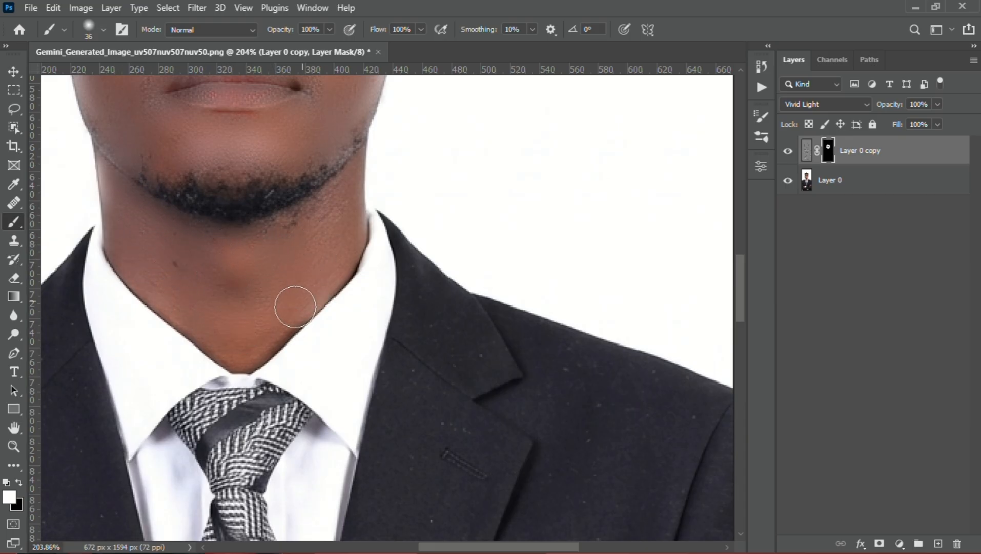
Paint black on the mask over the neck below the chin, using a 76 px brush at 50% opacity, to reduce the smoothing
{"action": "scroll", "coordinate": [290, 246], "scroll_direction": "down", "scroll_amount": 5}
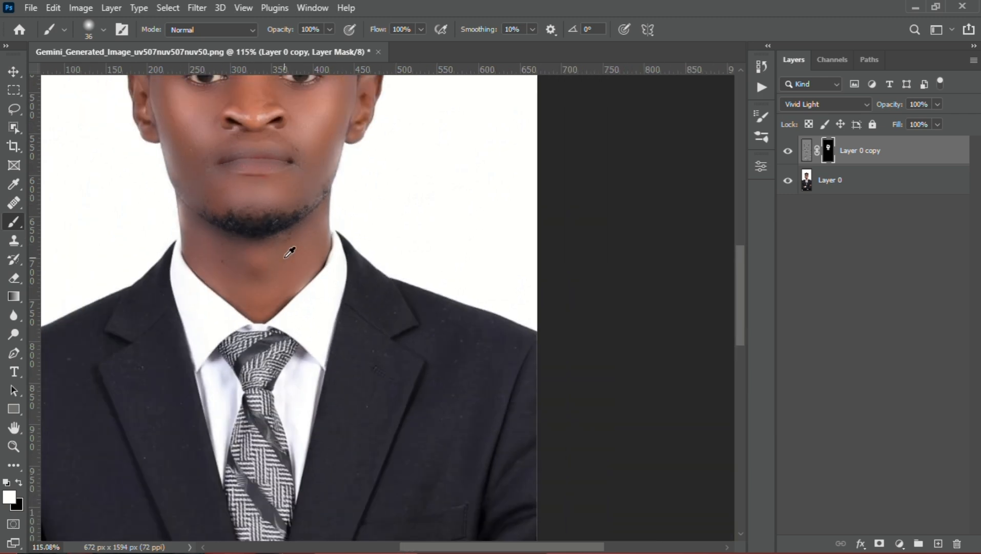
{"action": "left_click_drag", "start_coordinate": [299, 371], "coordinate": [297, 339]}
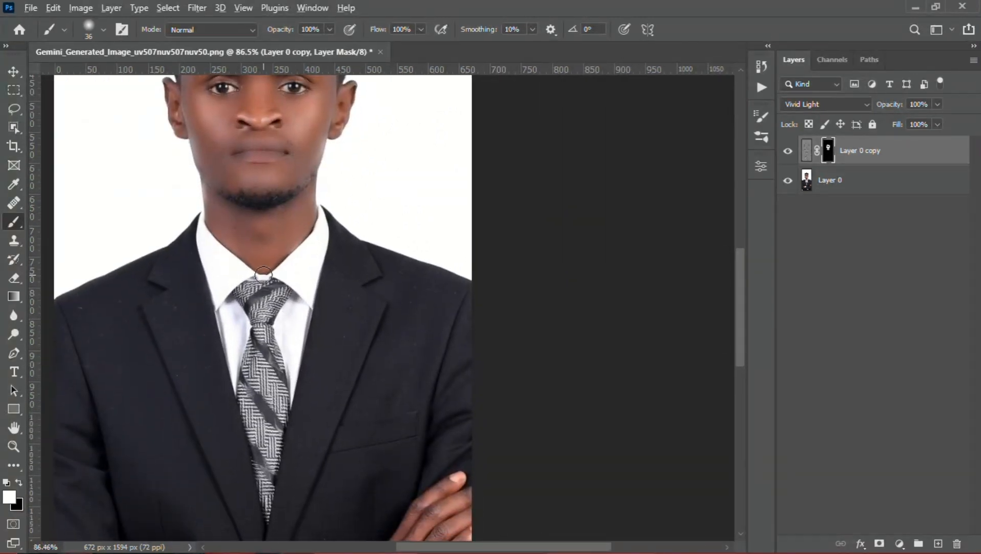
{"action": "scroll", "coordinate": [264, 276], "scroll_direction": "up", "scroll_amount": 2}
{"action": "key", "text": "x"}
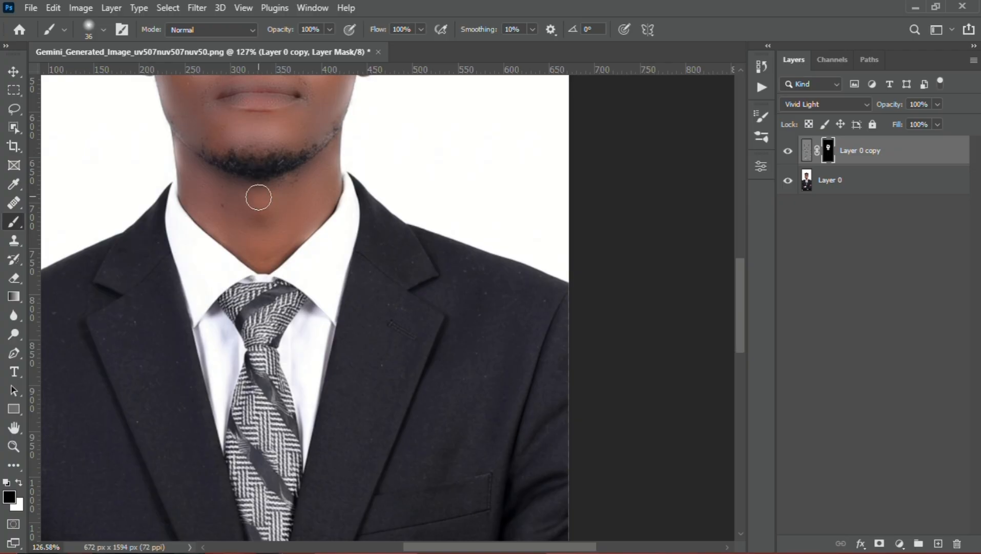
{"action": "left_click_drag", "start_coordinate": [256, 208], "coordinate": [265, 202]}
{"action": "left_click", "coordinate": [285, 35]}
{"action": "left_click_drag", "start_coordinate": [249, 199], "coordinate": [261, 195]}
{"action": "scroll", "coordinate": [270, 216], "scroll_direction": "down", "scroll_amount": 2}
{"action": "scroll", "coordinate": [270, 214], "scroll_direction": "down", "scroll_amount": 1}
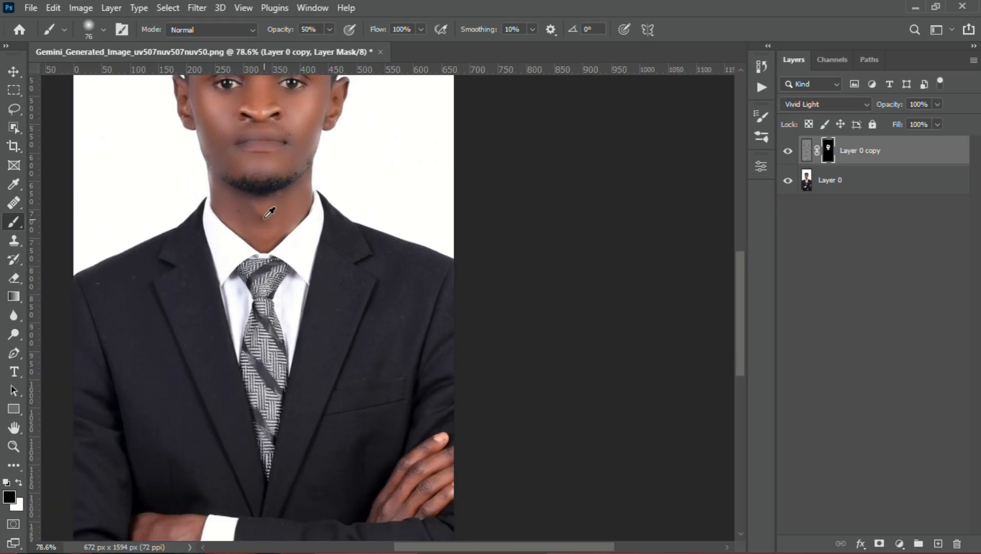
Switch back to white at 100% brush opacity and paint the mask over the fingers and back of the hand with a 26 px brush
{"action": "key", "text": "x"}
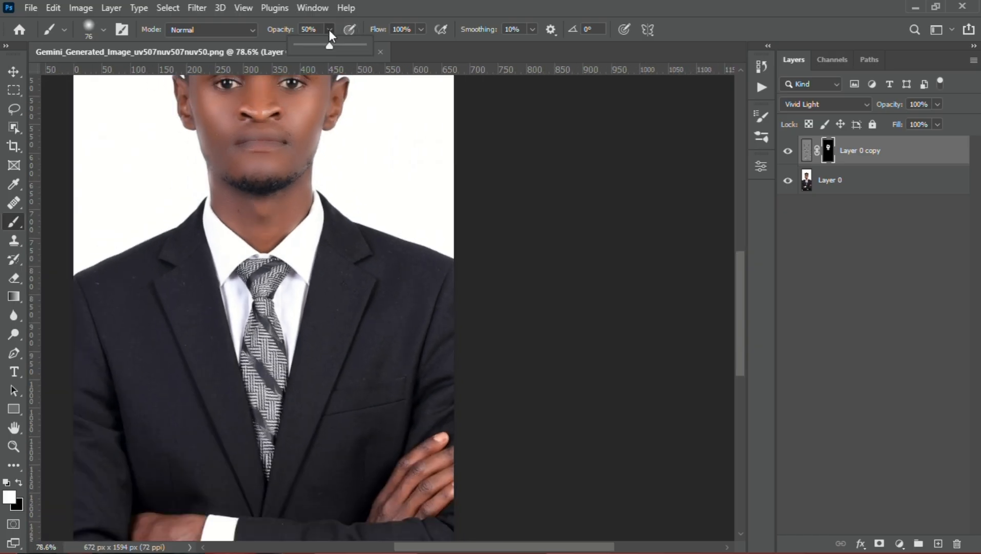
{"action": "left_click_drag", "start_coordinate": [328, 45], "coordinate": [362, 46]}
{"action": "left_click_drag", "start_coordinate": [357, 368], "coordinate": [276, 252]}
{"action": "scroll", "coordinate": [343, 350], "scroll_direction": "up", "scroll_amount": 5}
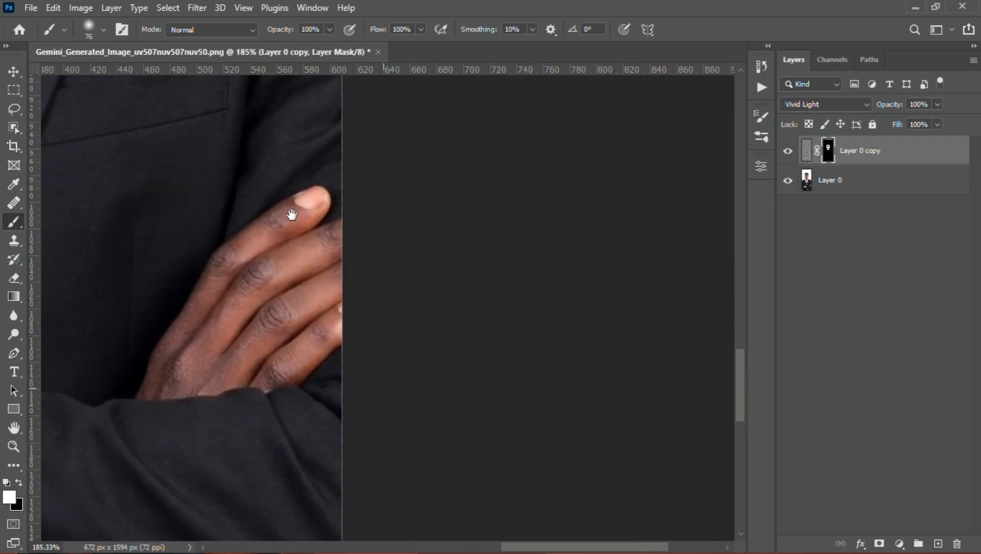
{"action": "key", "text": "alt"}
{"action": "mouse_move", "coordinate": [250, 193]}
{"action": "left_mouse_down"}
{"action": "mouse_move", "coordinate": [289, 183]}
{"action": "mouse_move", "coordinate": [210, 241]}
{"action": "mouse_move", "coordinate": [156, 326]}
{"action": "mouse_move", "coordinate": [149, 359]}
{"action": "mouse_move", "coordinate": [226, 277]}
{"action": "mouse_move", "coordinate": [310, 216]}
{"action": "mouse_move", "coordinate": [328, 247]}
{"action": "mouse_move", "coordinate": [200, 350]}
{"action": "mouse_move", "coordinate": [335, 275]}
{"action": "mouse_move", "coordinate": [256, 347]}
{"action": "left_mouse_up"}
Paint white on the mask over the other hand, beside the white cuff, with a soft 38 px brush
{"action": "scroll", "coordinate": [251, 338], "scroll_direction": "down", "scroll_amount": 5}
{"action": "scroll", "coordinate": [251, 339], "scroll_direction": "down", "scroll_amount": 3}
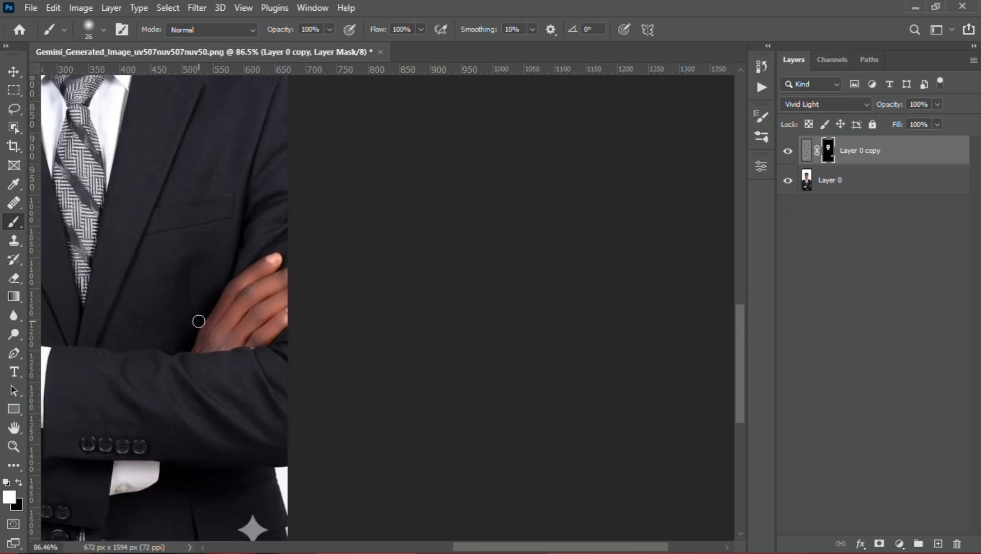
{"action": "mouse_move", "coordinate": [107, 305]}
{"action": "left_mouse_down"}
{"action": "mouse_move", "coordinate": [408, 285]}
{"action": "mouse_move", "coordinate": [274, 200]}
{"action": "mouse_move", "coordinate": [247, 208]}
{"action": "mouse_move", "coordinate": [286, 207]}
{"action": "left_mouse_up"}
{"action": "scroll", "coordinate": [277, 208], "scroll_direction": "up", "scroll_amount": 7}
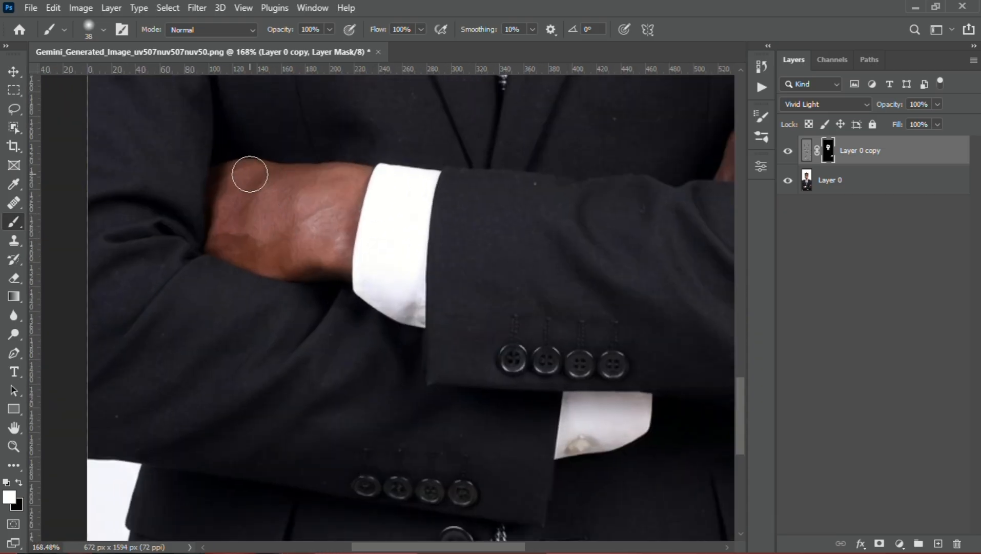
{"action": "mouse_move", "coordinate": [249, 175]}
{"action": "left_mouse_down"}
{"action": "mouse_move", "coordinate": [232, 230]}
{"action": "mouse_move", "coordinate": [260, 248]}
{"action": "mouse_move", "coordinate": [324, 244]}
{"action": "mouse_move", "coordinate": [339, 223]}
{"action": "mouse_move", "coordinate": [341, 183]}
{"action": "mouse_move", "coordinate": [259, 197]}
{"action": "left_mouse_up"}
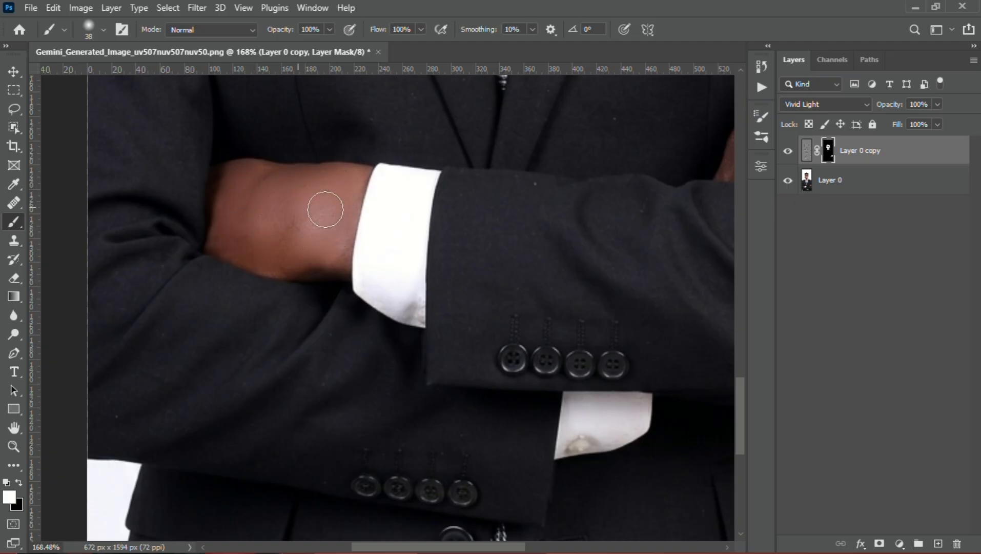
{"action": "scroll", "coordinate": [333, 232], "scroll_direction": "down", "scroll_amount": 10}
{"action": "scroll", "coordinate": [350, 242], "scroll_direction": "up", "scroll_amount": 10}
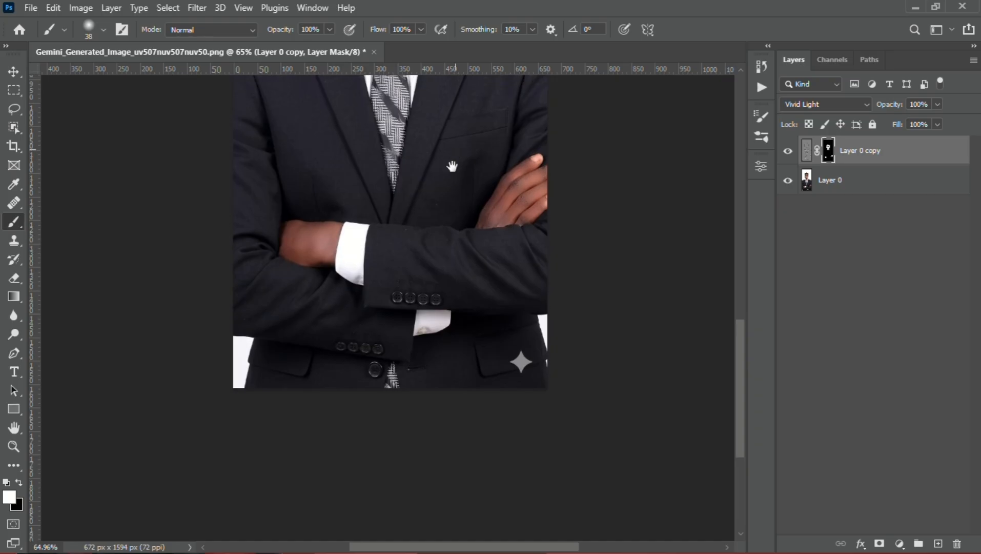
Inspect the smoothed skin on the face and neck, close up and from farther out
{"action": "scroll", "coordinate": [346, 273], "scroll_direction": "up", "scroll_amount": 5}
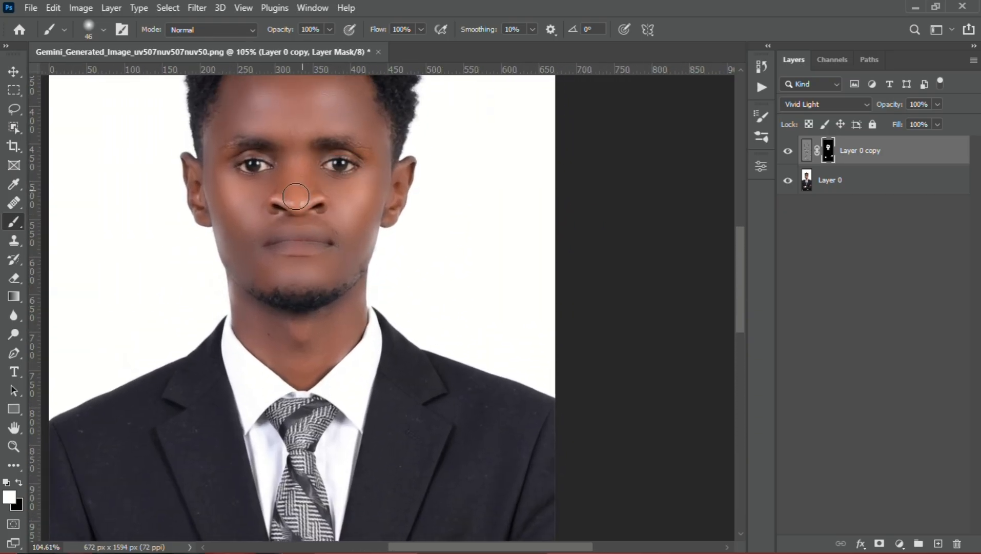
{"action": "scroll", "coordinate": [292, 193], "scroll_direction": "down", "scroll_amount": 2}
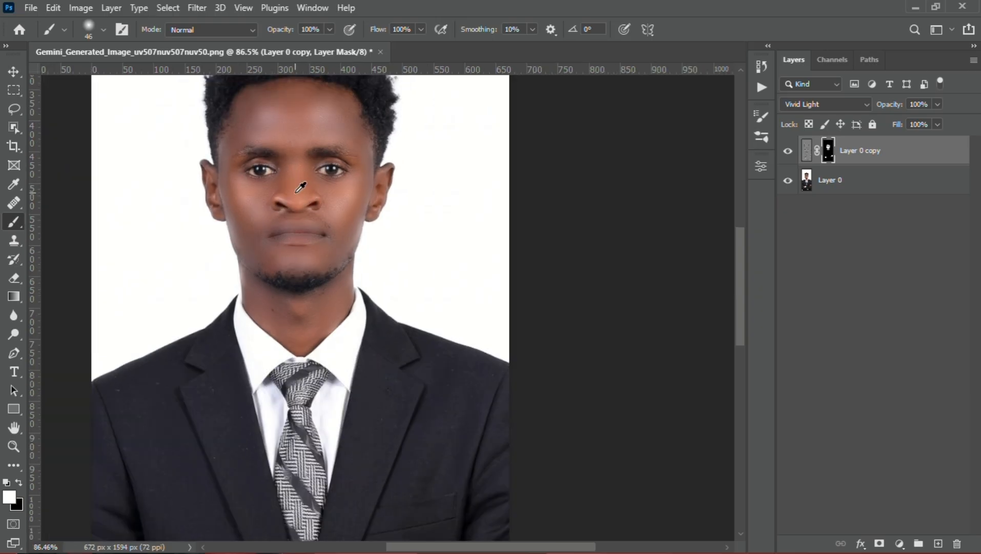
{"action": "scroll", "coordinate": [292, 205], "scroll_direction": "up", "scroll_amount": 4}
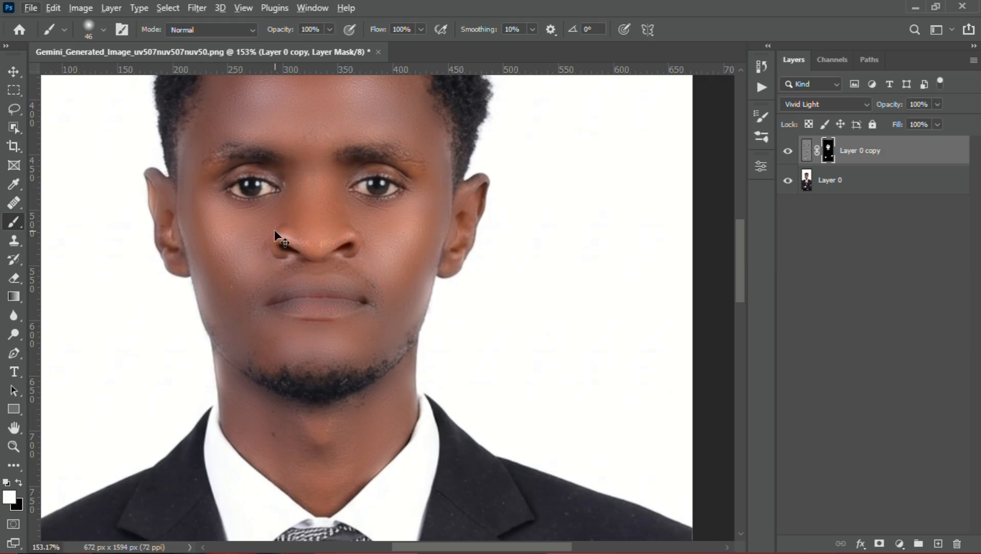
{"action": "scroll", "coordinate": [300, 216], "scroll_direction": "down", "scroll_amount": 2}
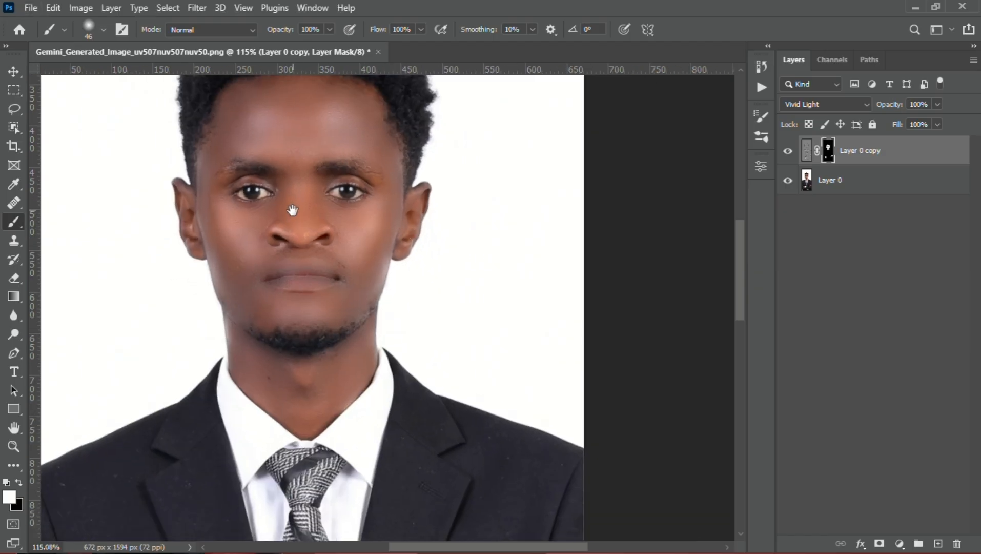
{"action": "scroll", "coordinate": [291, 213], "scroll_direction": "up", "scroll_amount": 3}
{"action": "scroll", "coordinate": [354, 279], "scroll_direction": "up", "scroll_amount": 2}
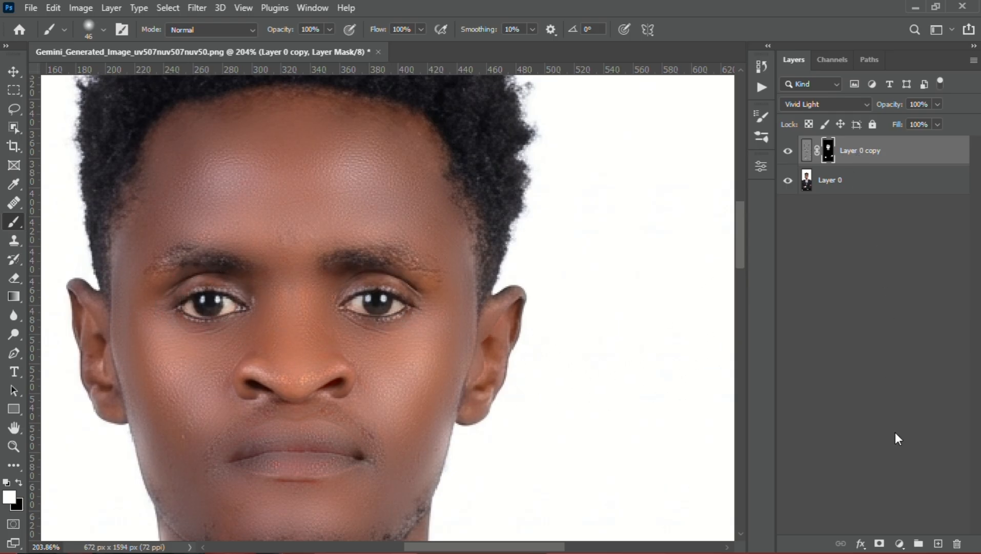
Rename the Layer 0 copy layer "skin smoothening" and give it a red colour label
{"action": "double_click", "coordinate": [865, 154]}
{"action": "type", "text": "skin smo"}
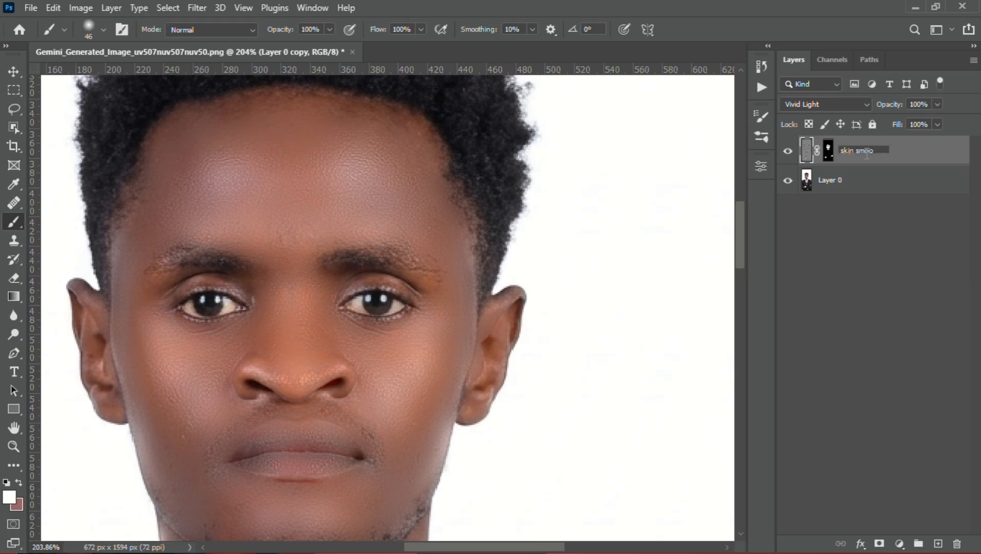
{"action": "type", "text": "othening"}
{"action": "key", "text": "Return"}
{"action": "right_click", "coordinate": [894, 151]}
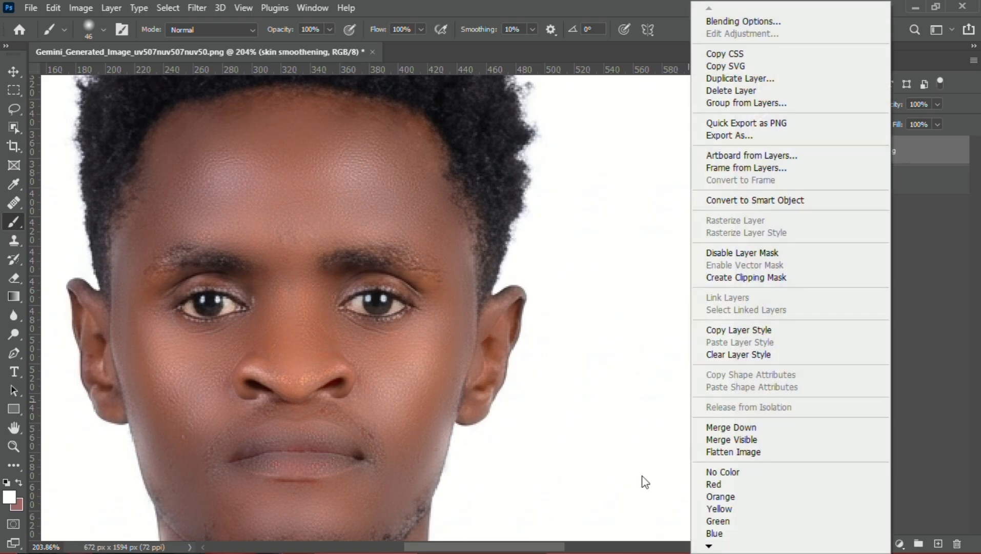
{"action": "left_click", "coordinate": [716, 484]}
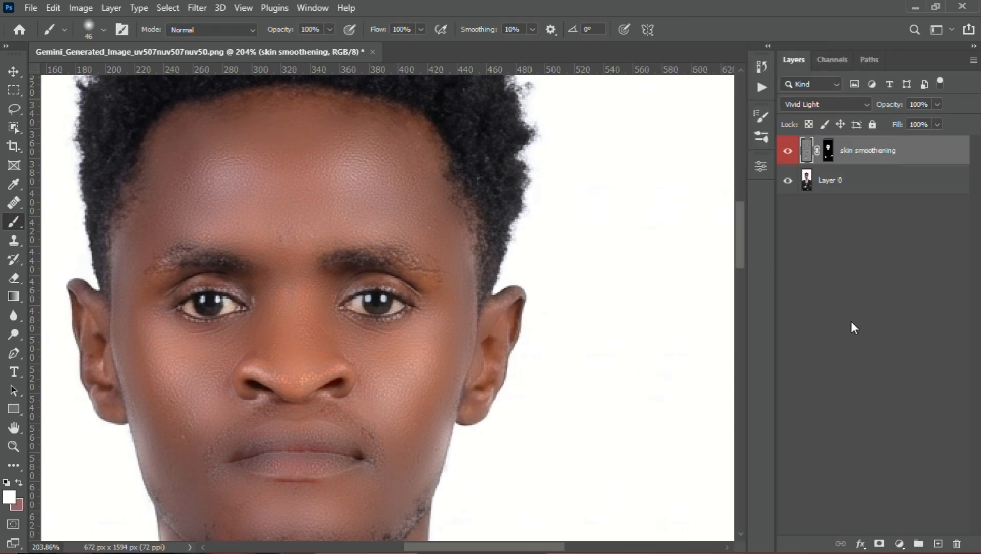
Add a Brightness/Contrast adjustment layer above all layers with Brightness 32, and hide the skin smoothening layer
{"action": "left_click", "coordinate": [851, 323]}
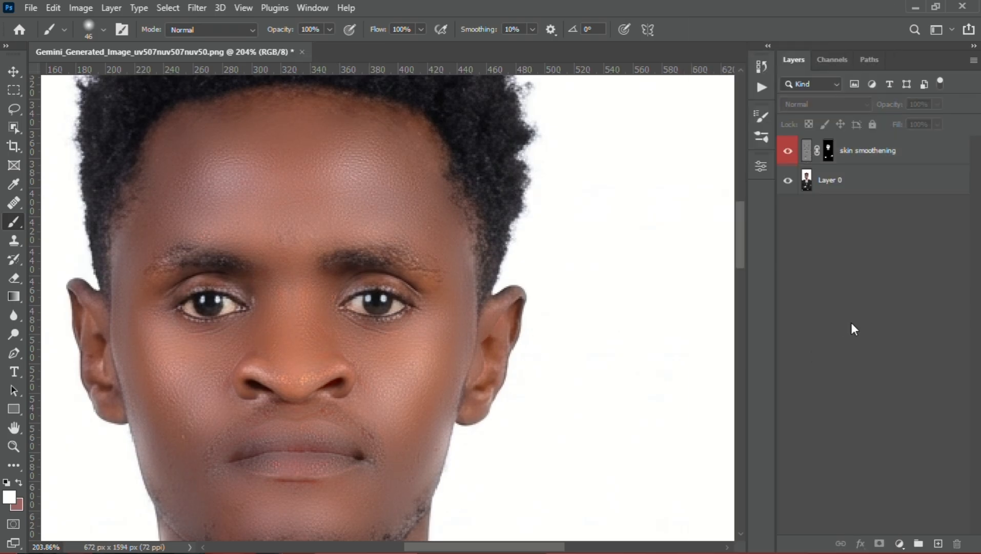
{"action": "left_click", "coordinate": [900, 544]}
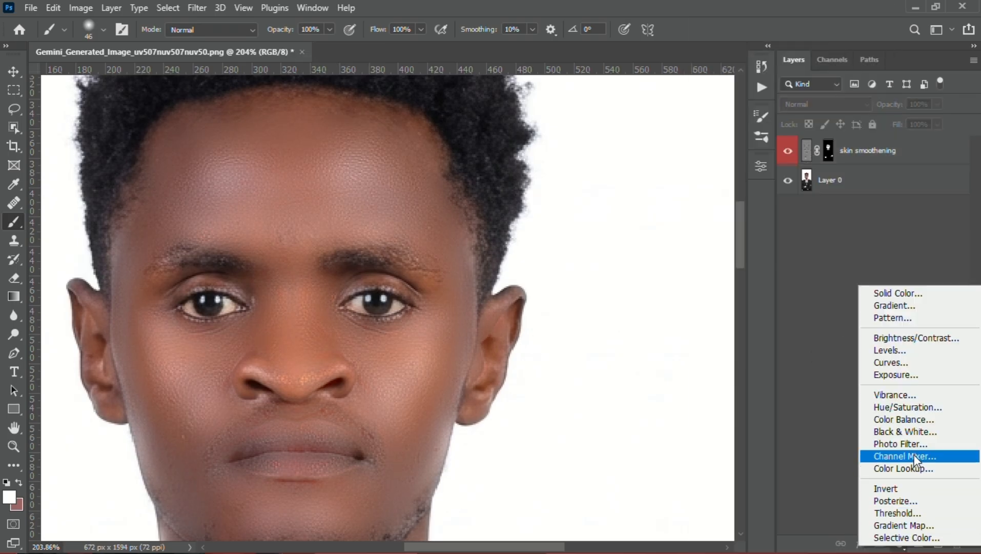
{"action": "left_click", "coordinate": [918, 338]}
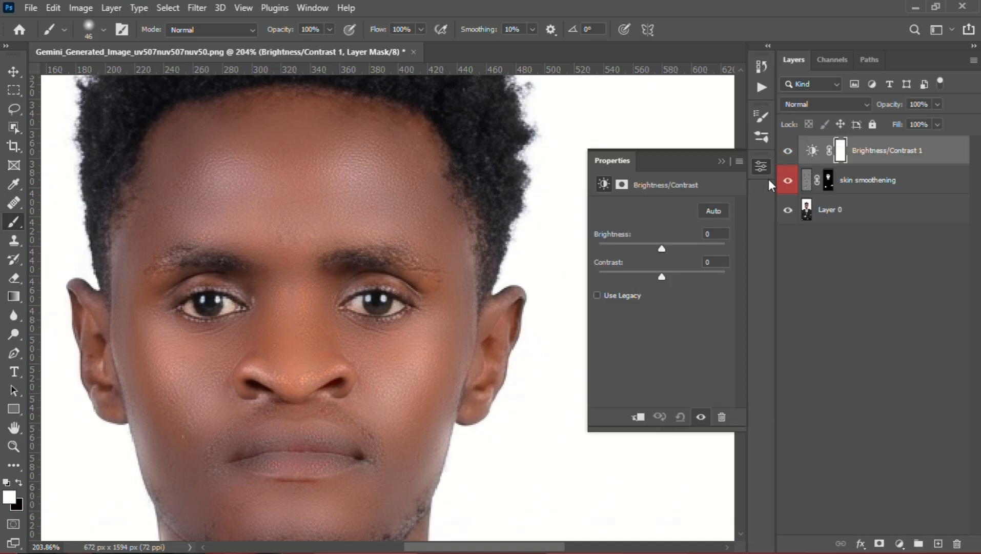
{"action": "left_click", "coordinate": [788, 180]}
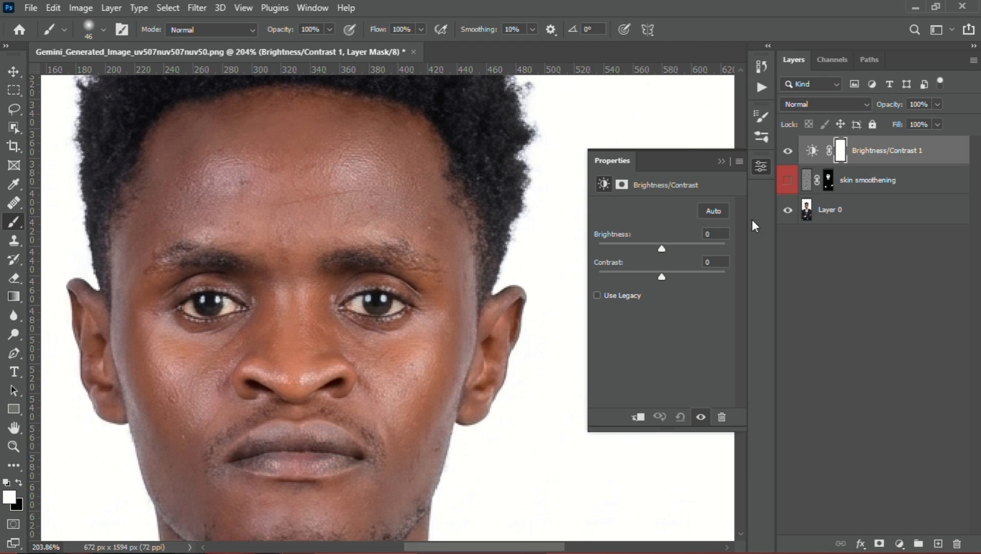
{"action": "mouse_move", "coordinate": [665, 250]}
{"action": "left_mouse_down"}
{"action": "mouse_move", "coordinate": [645, 250]}
{"action": "mouse_move", "coordinate": [675, 251]}
{"action": "left_mouse_up"}
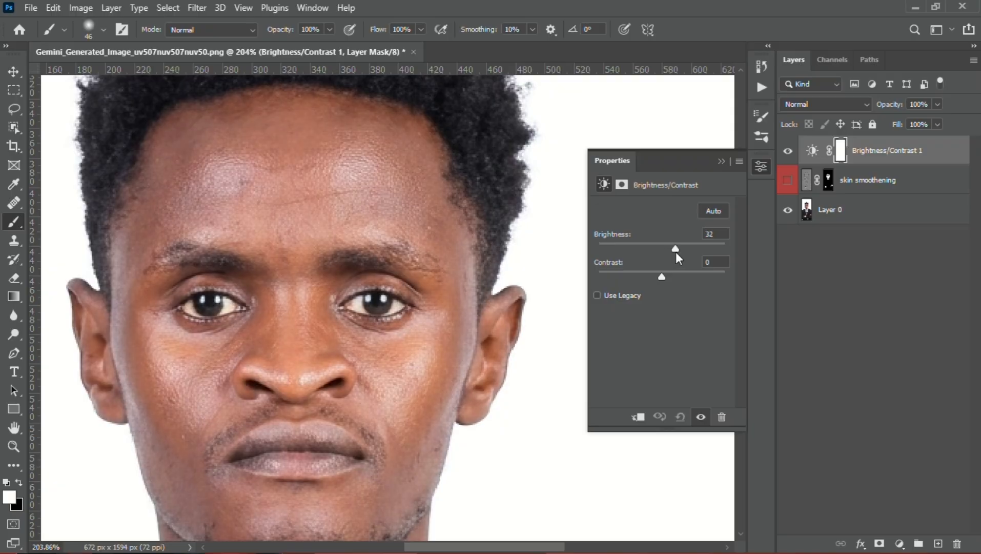
{"action": "left_click", "coordinate": [721, 160]}
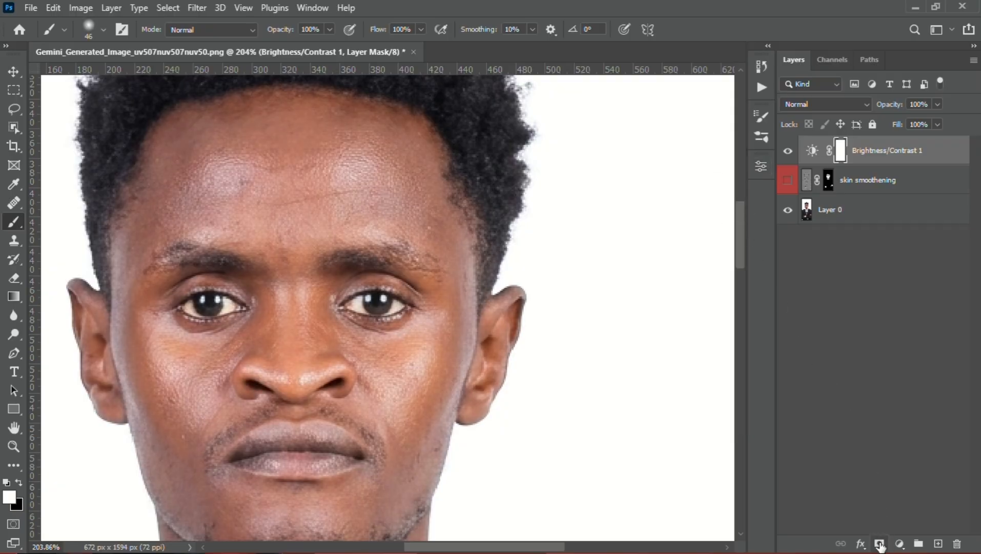
Add a Hue/Saturation adjustment layer with Saturation set to -100
{"action": "left_click", "coordinate": [899, 544]}
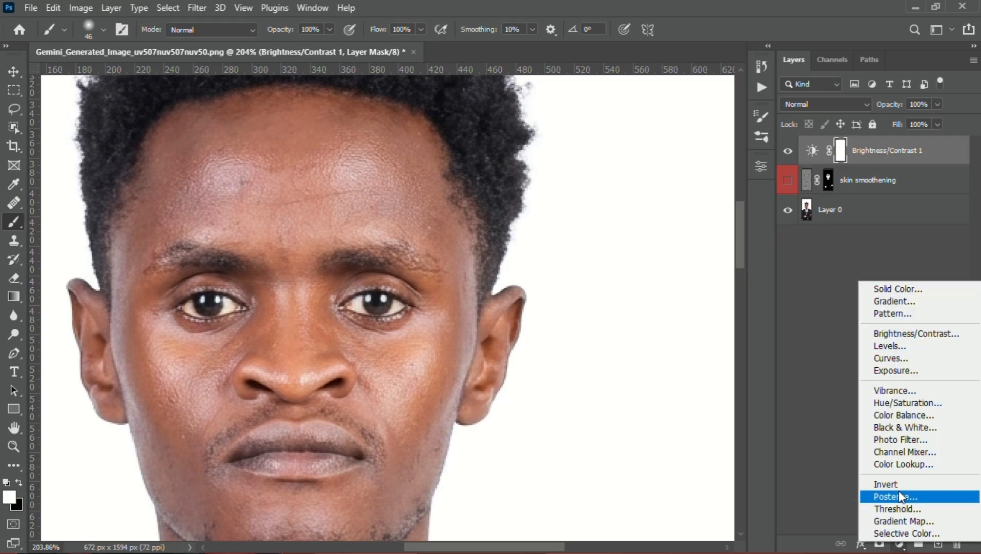
{"action": "left_click", "coordinate": [895, 403]}
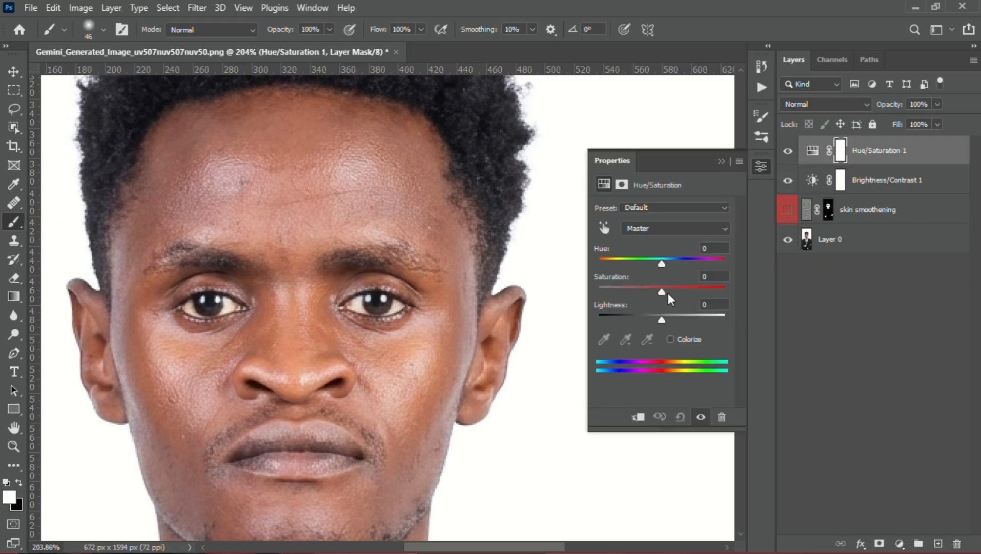
{"action": "left_click_drag", "start_coordinate": [668, 293], "coordinate": [595, 298]}
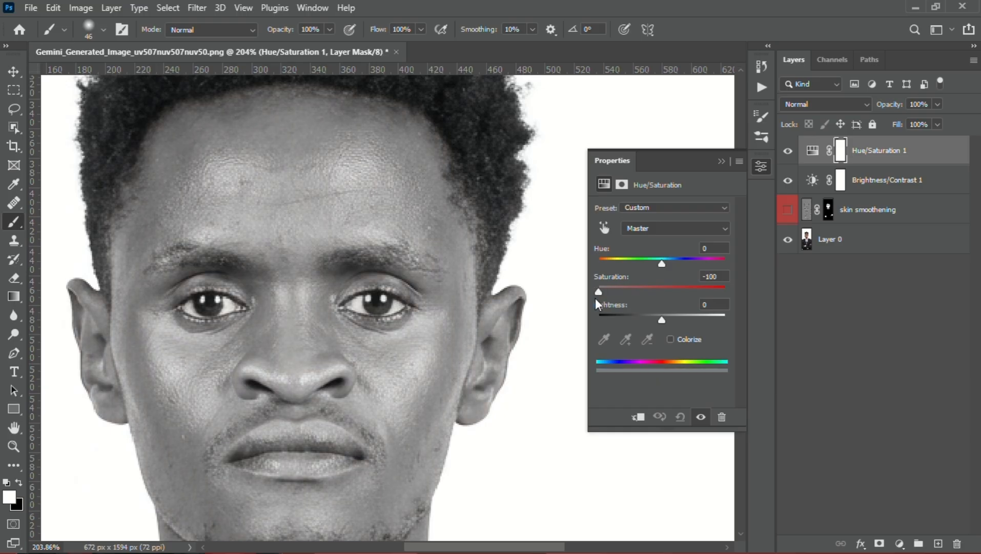
{"action": "left_click", "coordinate": [721, 163]}
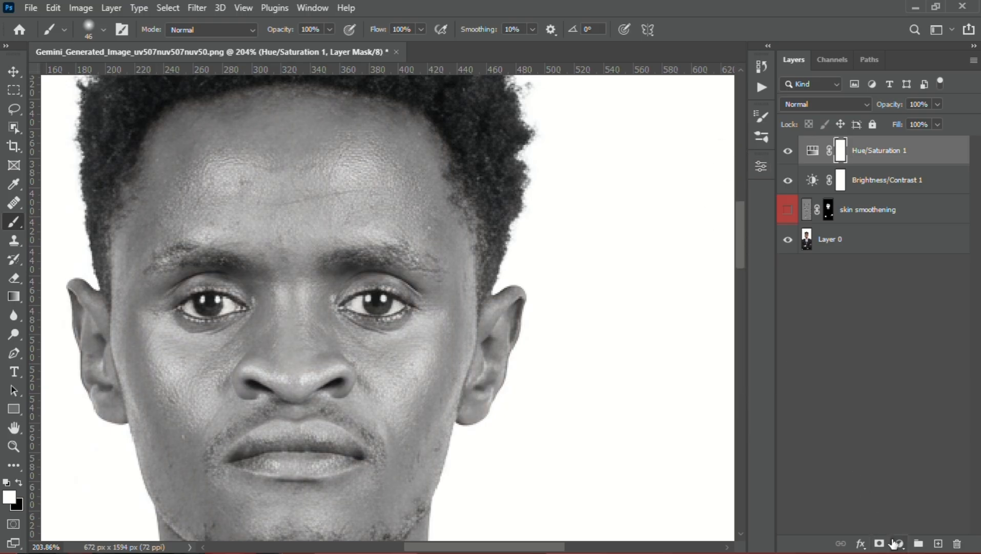
Add a Photo Filter adjustment layer using Cooling Filter (82) and reduce its density to a faint blue tint
{"action": "left_click", "coordinate": [896, 543]}
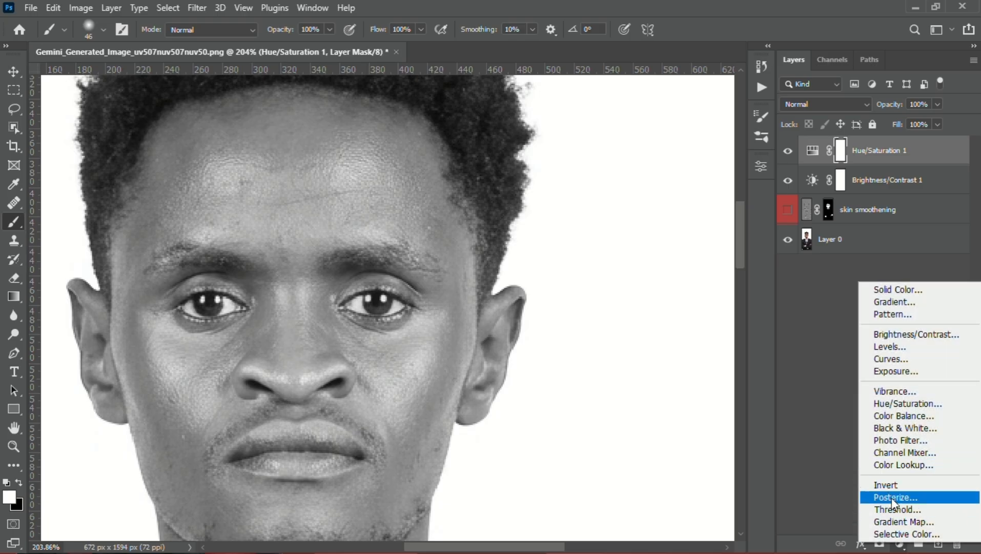
{"action": "left_click", "coordinate": [908, 438]}
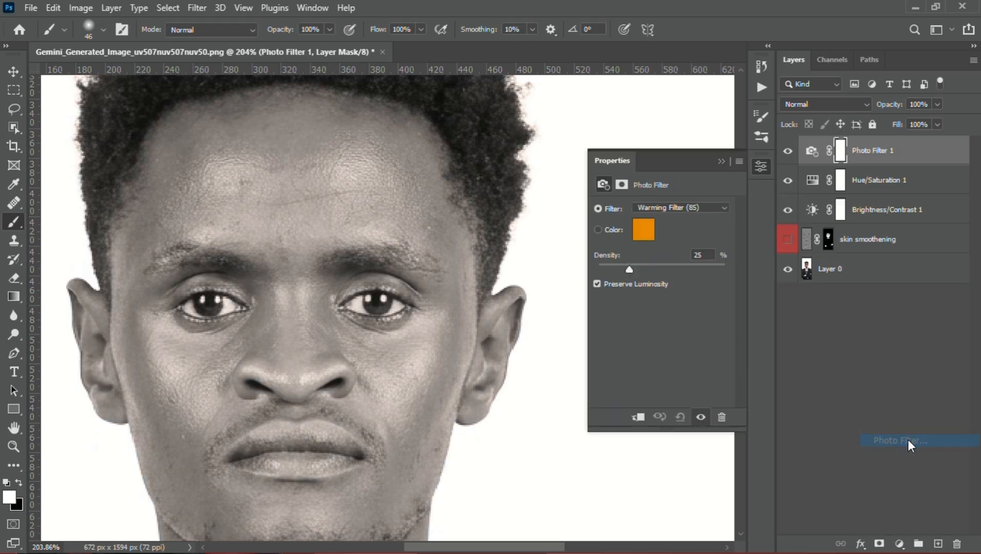
{"action": "left_click", "coordinate": [700, 207]}
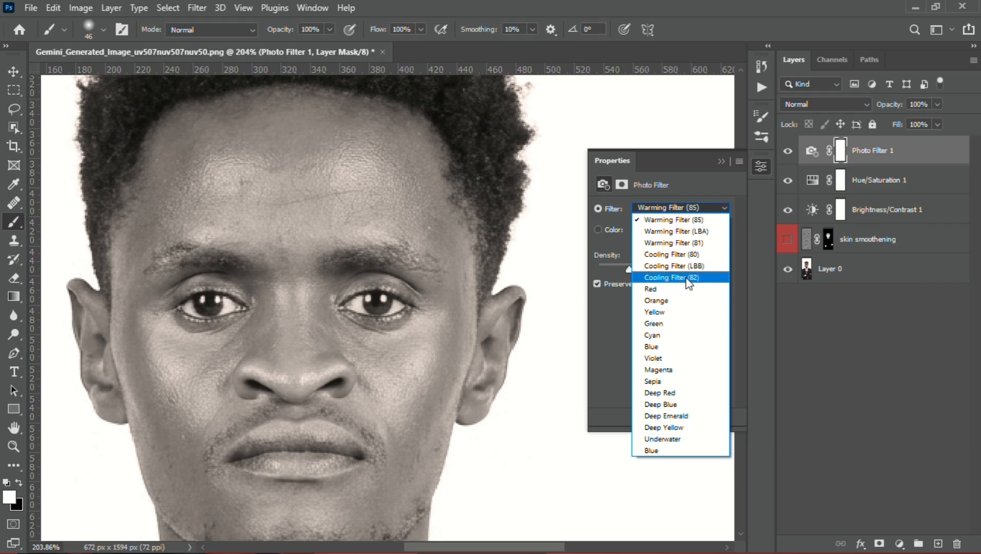
{"action": "left_click", "coordinate": [685, 278]}
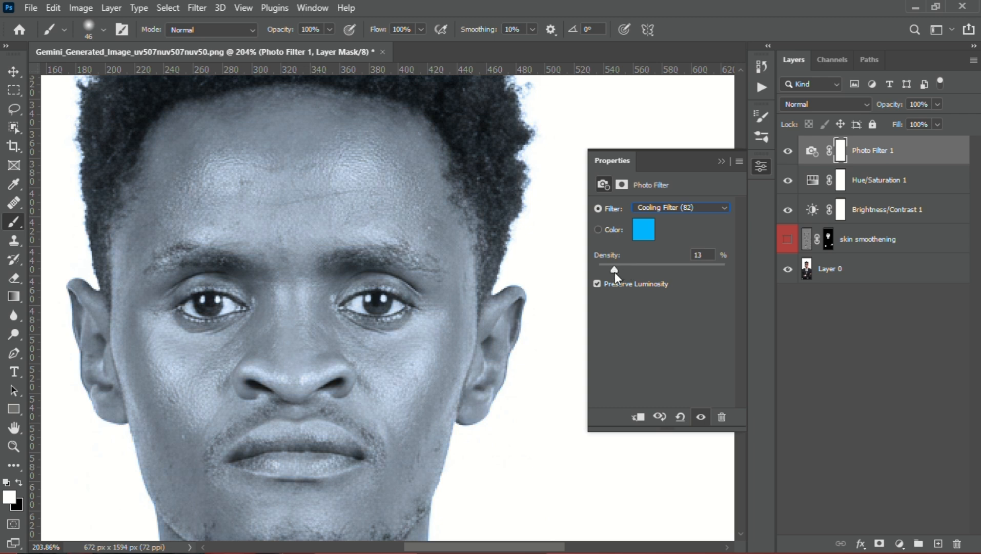
{"action": "left_click_drag", "start_coordinate": [611, 276], "coordinate": [603, 287]}
{"action": "left_click", "coordinate": [721, 162]}
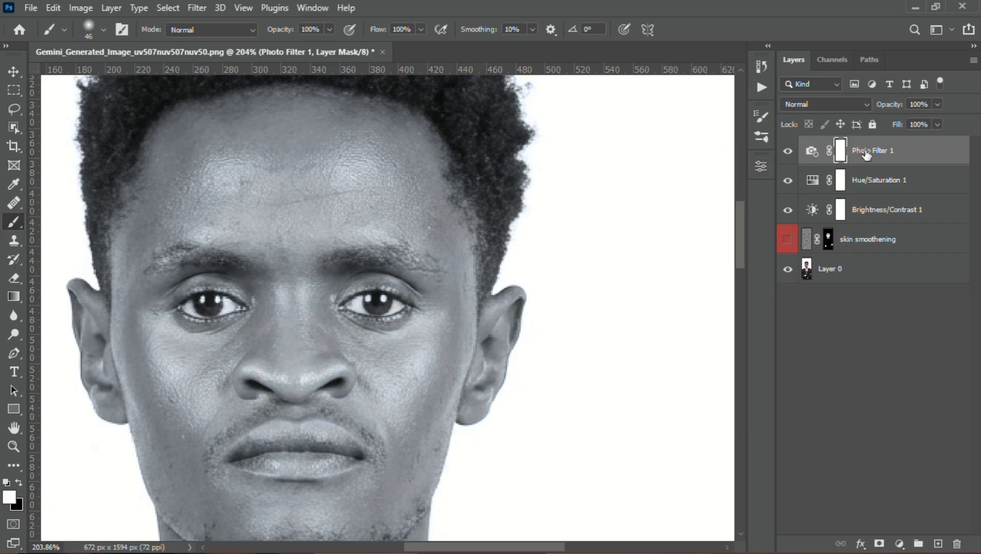
Group the three adjustment layers as "eye whittening" and add a black mask to the group
{"action": "left_click", "coordinate": [890, 208], "text": "shift"}
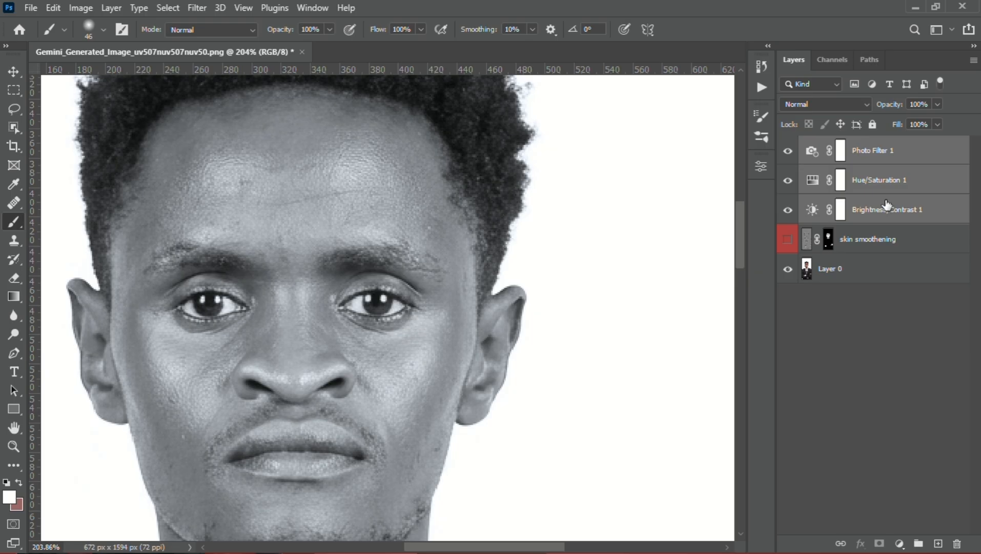
{"action": "left_click_drag", "start_coordinate": [887, 206], "coordinate": [918, 543]}
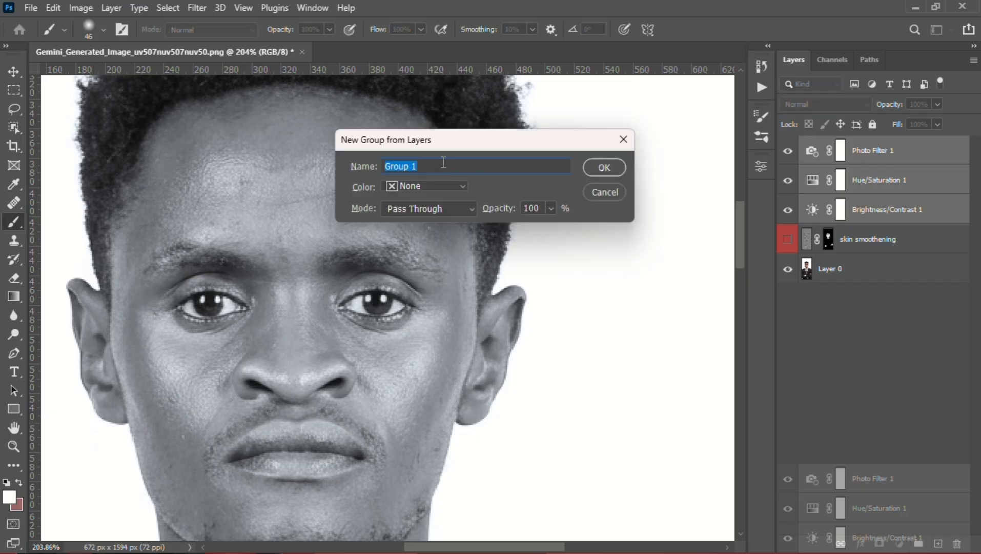
{"action": "type", "text": "eye whittening"}
{"action": "key", "text": "Return"}
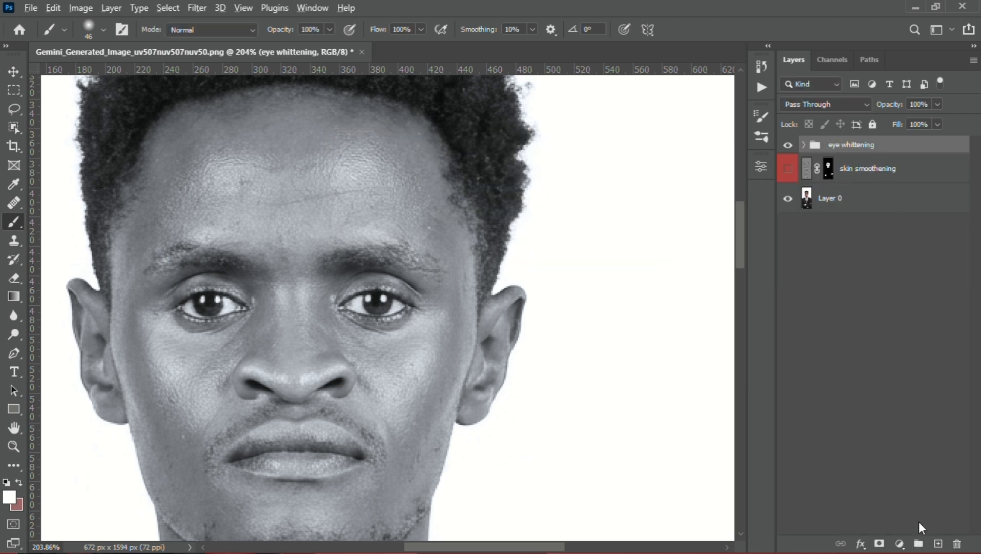
{"action": "left_click", "coordinate": [880, 543], "text": "alt"}
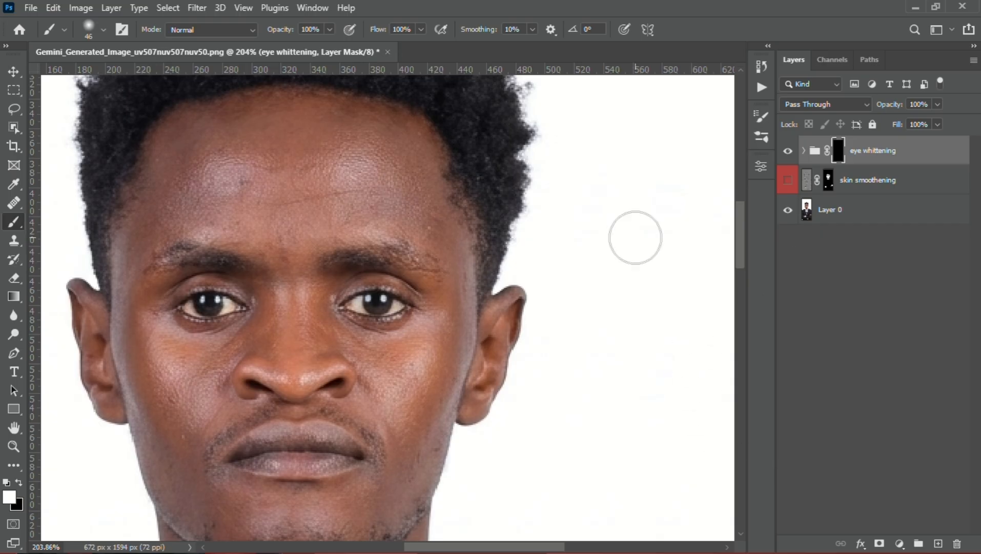
Paint white on the group mask over the white of the subject's right eye with a 4 px brush
{"action": "mouse_move", "coordinate": [262, 322]}
{"action": "left_mouse_down"}
{"action": "mouse_move", "coordinate": [225, 326]}
{"action": "mouse_move", "coordinate": [266, 288]}
{"action": "mouse_move", "coordinate": [273, 298]}
{"action": "mouse_move", "coordinate": [241, 303]}
{"action": "mouse_move", "coordinate": [250, 284]}
{"action": "mouse_move", "coordinate": [239, 306]}
{"action": "left_mouse_up"}
{"action": "scroll", "coordinate": [227, 324], "scroll_direction": "up", "scroll_amount": 4}
{"action": "scroll", "coordinate": [226, 325], "scroll_direction": "up", "scroll_amount": 3}
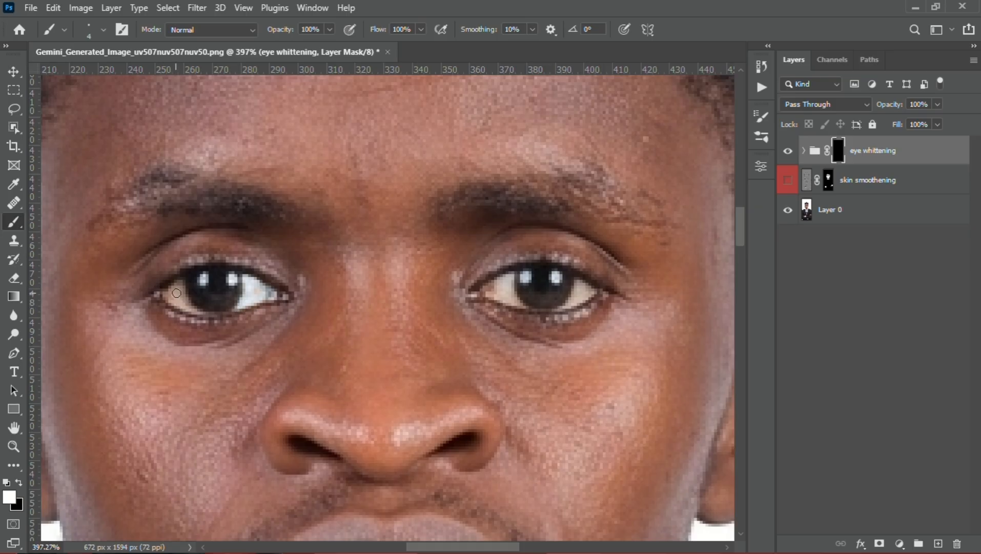
{"action": "mouse_move", "coordinate": [177, 293]}
{"action": "left_mouse_down"}
{"action": "mouse_move", "coordinate": [202, 312]}
{"action": "mouse_move", "coordinate": [169, 292]}
{"action": "mouse_move", "coordinate": [223, 278]}
{"action": "mouse_move", "coordinate": [191, 302]}
{"action": "left_mouse_up"}
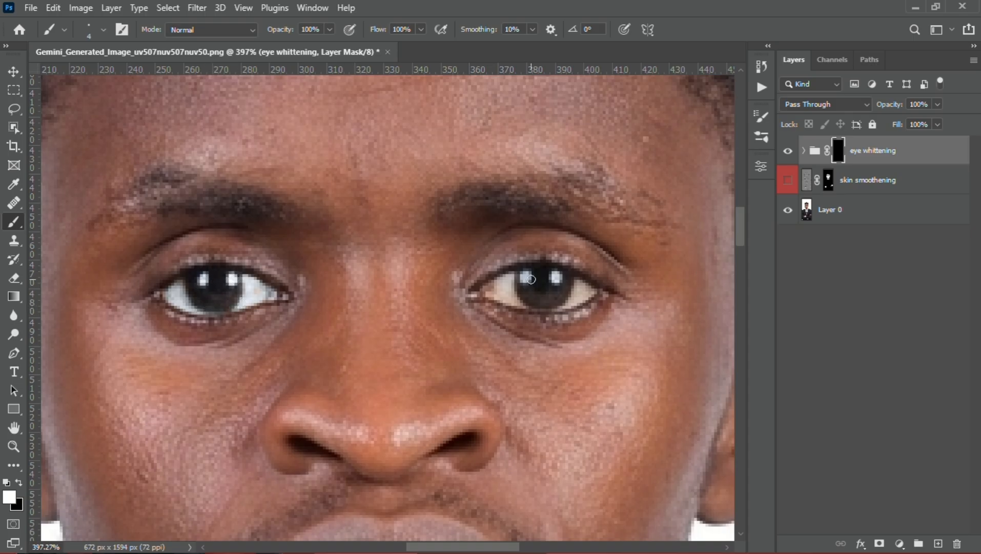
Paint white on the group mask over the white of the subject's left eye and check both eyes
{"action": "scroll", "coordinate": [533, 281], "scroll_direction": "right", "scroll_amount": 3}
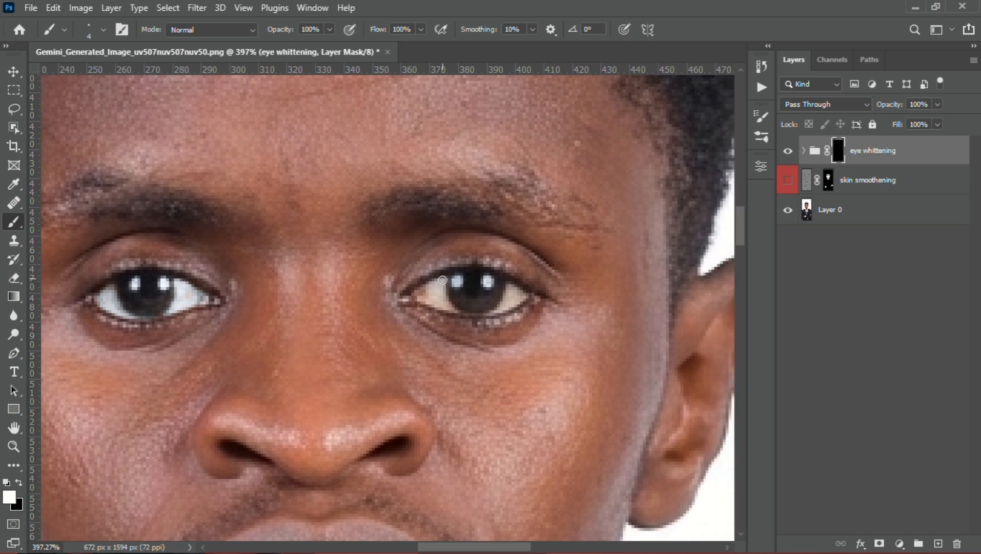
{"action": "mouse_move", "coordinate": [443, 280]}
{"action": "left_mouse_down"}
{"action": "mouse_move", "coordinate": [420, 294]}
{"action": "mouse_move", "coordinate": [450, 307]}
{"action": "mouse_move", "coordinate": [440, 286]}
{"action": "mouse_move", "coordinate": [441, 297]}
{"action": "mouse_move", "coordinate": [423, 294]}
{"action": "mouse_move", "coordinate": [441, 296]}
{"action": "mouse_move", "coordinate": [440, 288]}
{"action": "mouse_move", "coordinate": [431, 301]}
{"action": "mouse_move", "coordinate": [443, 306]}
{"action": "mouse_move", "coordinate": [512, 304]}
{"action": "left_mouse_up"}
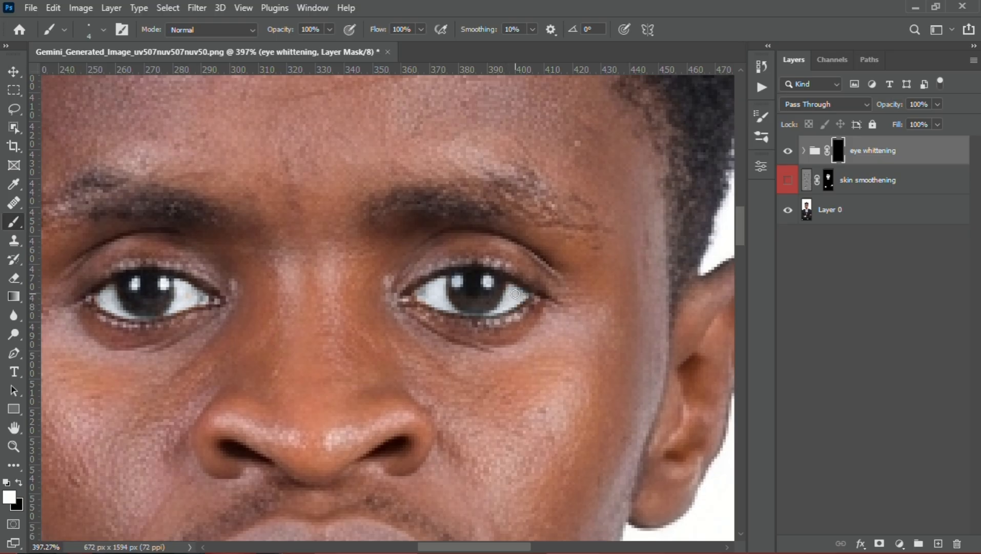
{"action": "scroll", "coordinate": [300, 306], "scroll_direction": "down", "scroll_amount": 8}
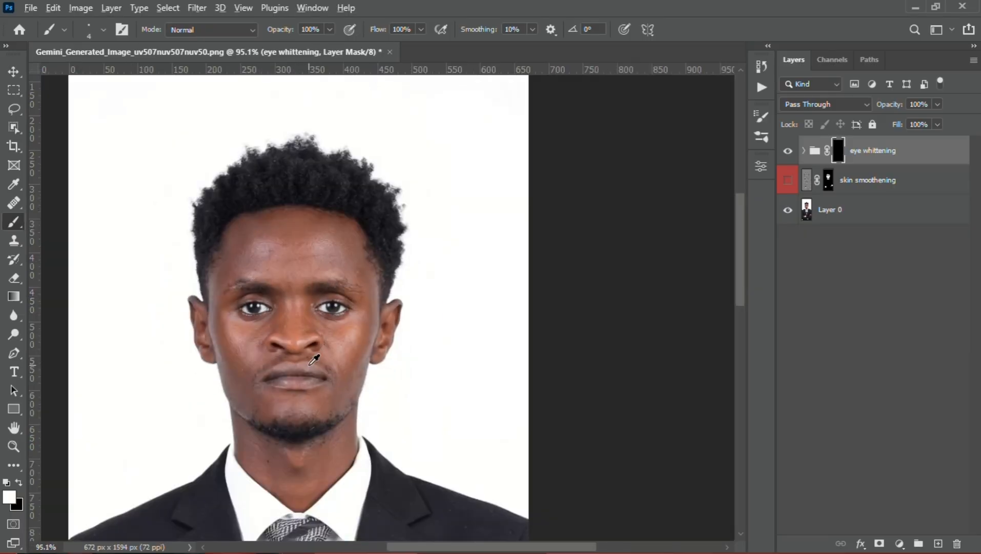
{"action": "scroll", "coordinate": [314, 359], "scroll_direction": "up", "scroll_amount": 5}
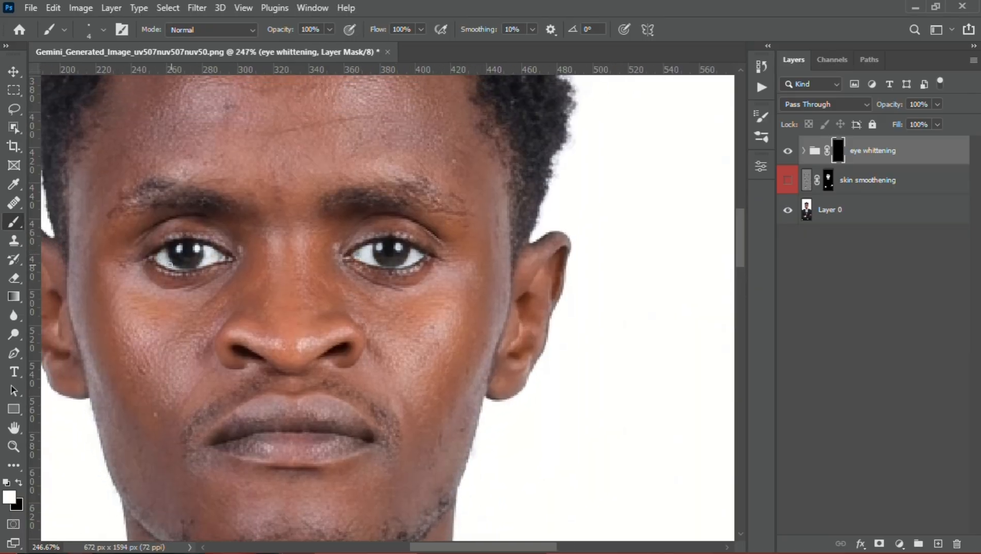
{"action": "scroll", "coordinate": [222, 268], "scroll_direction": "up", "scroll_amount": 4}
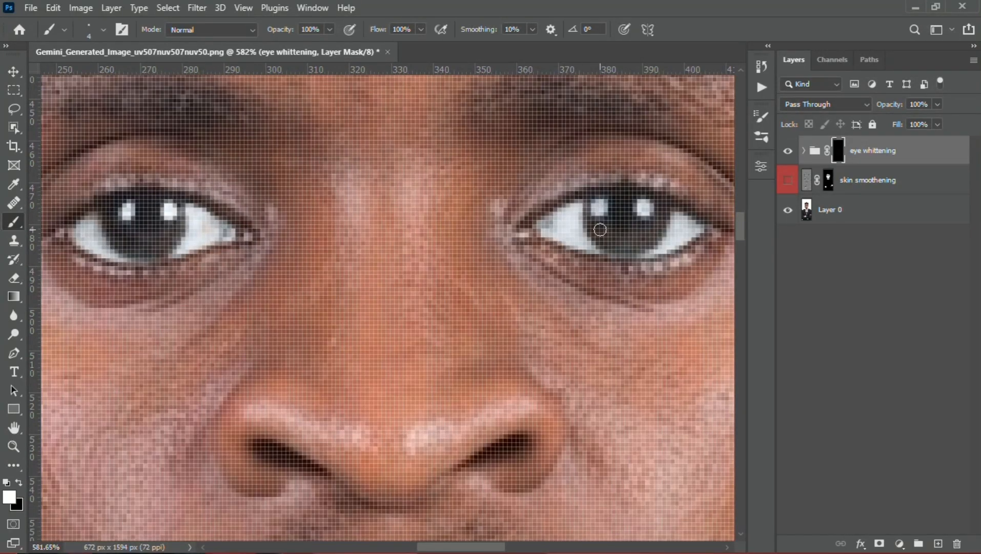
{"action": "scroll", "coordinate": [600, 230], "scroll_direction": "down", "scroll_amount": 4}
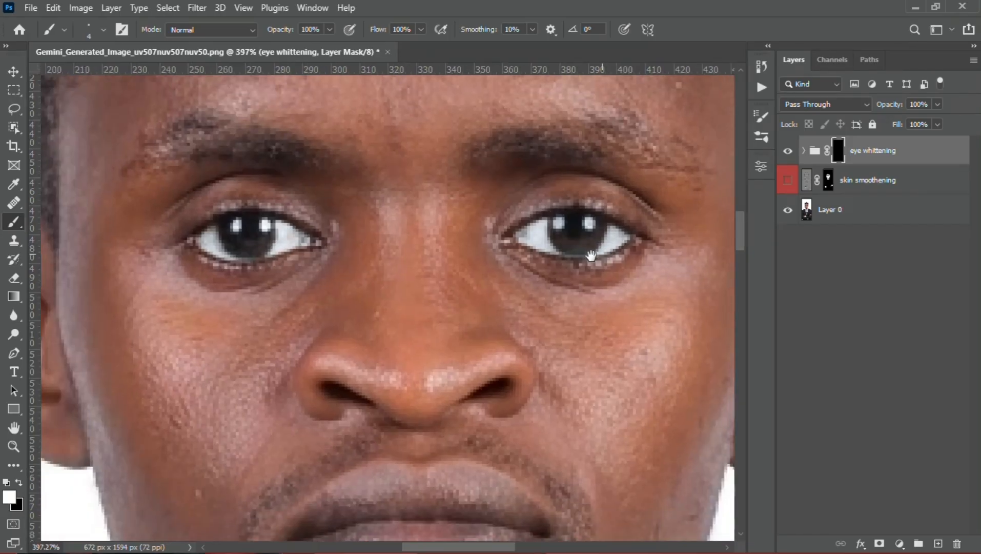
Show the skin smoothening layer again and label the eye whittening group orange
{"action": "left_click_drag", "start_coordinate": [591, 255], "coordinate": [468, 256]}
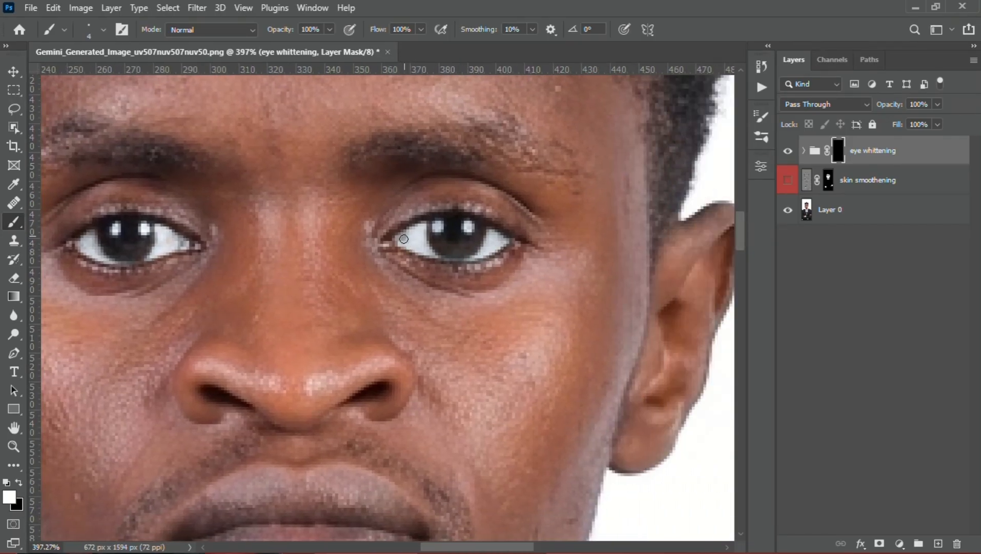
{"action": "scroll", "coordinate": [446, 251], "scroll_direction": "down", "scroll_amount": 4}
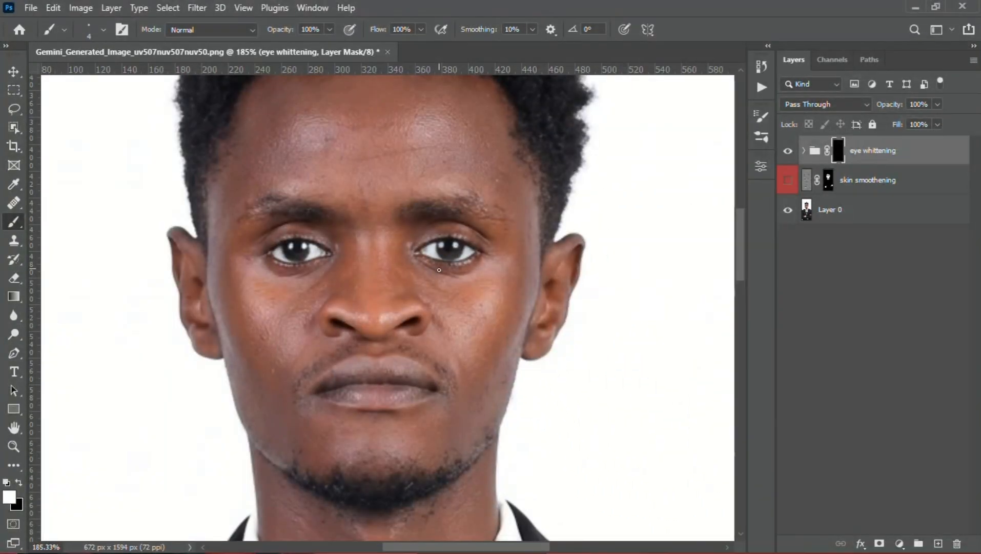
{"action": "left_click", "coordinate": [788, 180]}
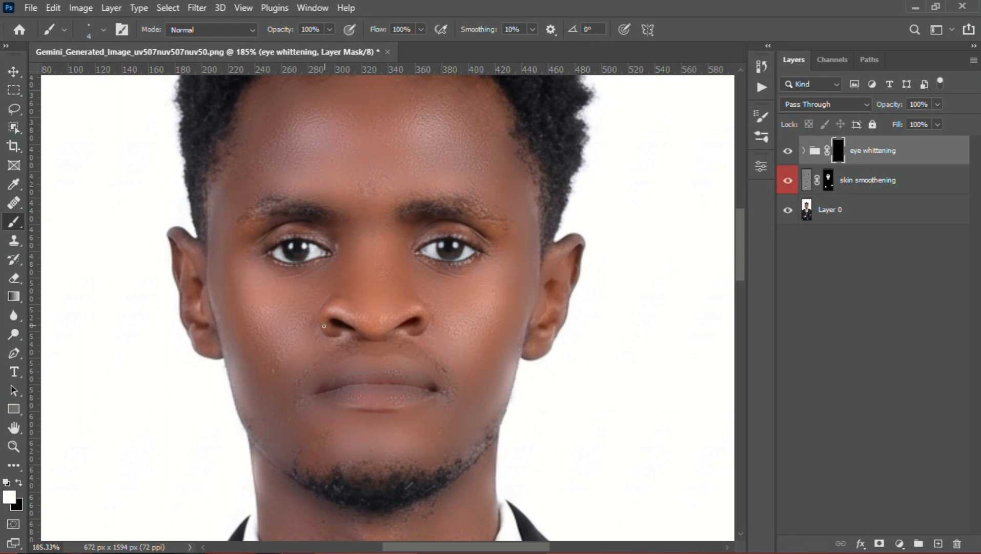
{"action": "scroll", "coordinate": [324, 326], "scroll_direction": "down", "scroll_amount": 3}
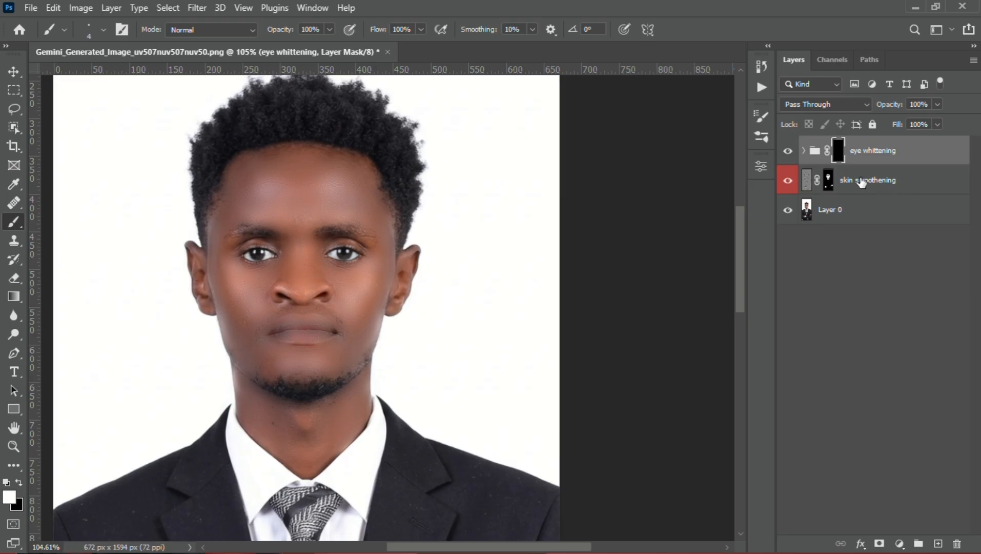
{"action": "right_click", "coordinate": [864, 153]}
{"action": "left_click", "coordinate": [765, 532]}
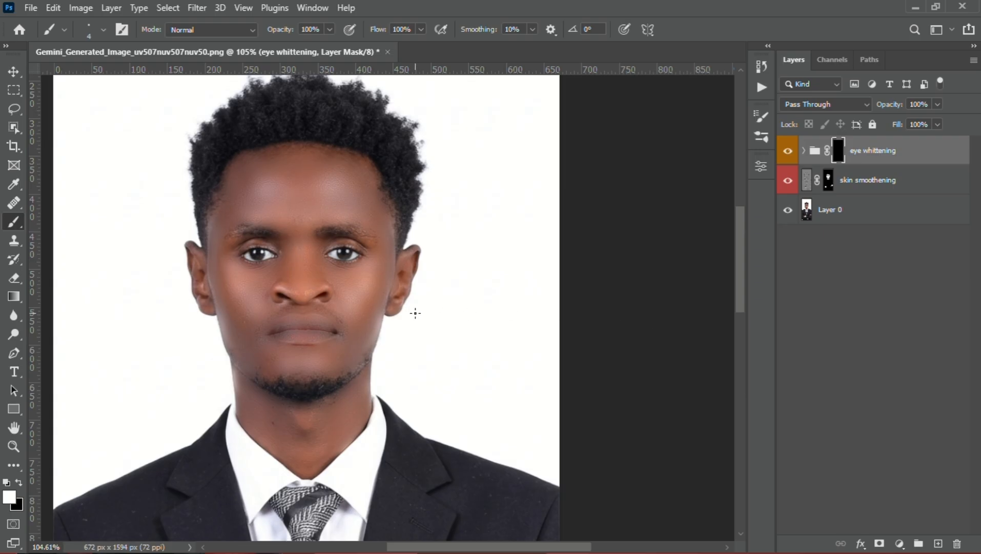
Examine the whole retouched portrait from the hair down to the suit and crossed arms
{"action": "key", "text": "v"}
{"action": "scroll", "coordinate": [287, 342], "scroll_direction": "down", "scroll_amount": 2}
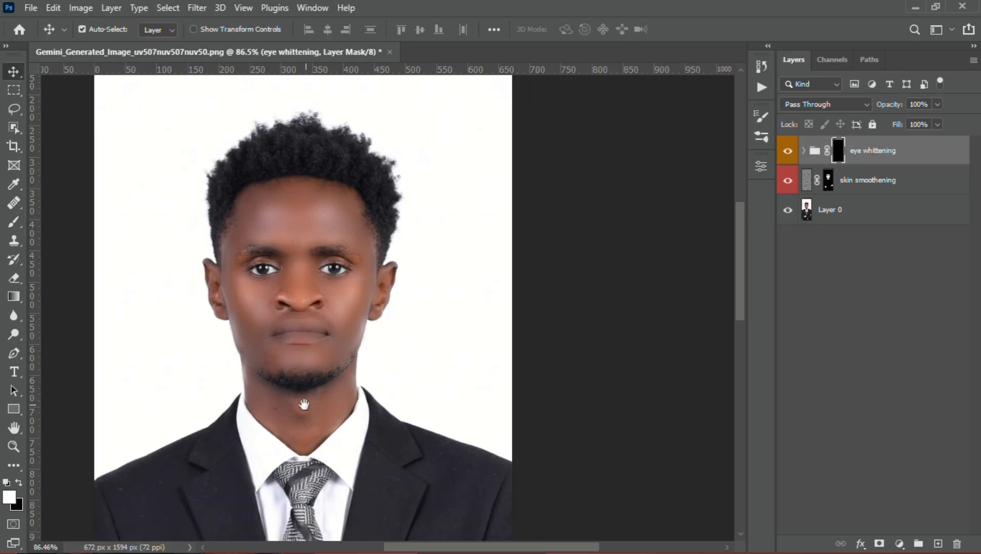
{"action": "left_click_drag", "start_coordinate": [305, 404], "coordinate": [298, 226]}
{"action": "left_click_drag", "start_coordinate": [298, 347], "coordinate": [342, 266]}
{"action": "scroll", "coordinate": [334, 251], "scroll_direction": "down", "scroll_amount": 5}
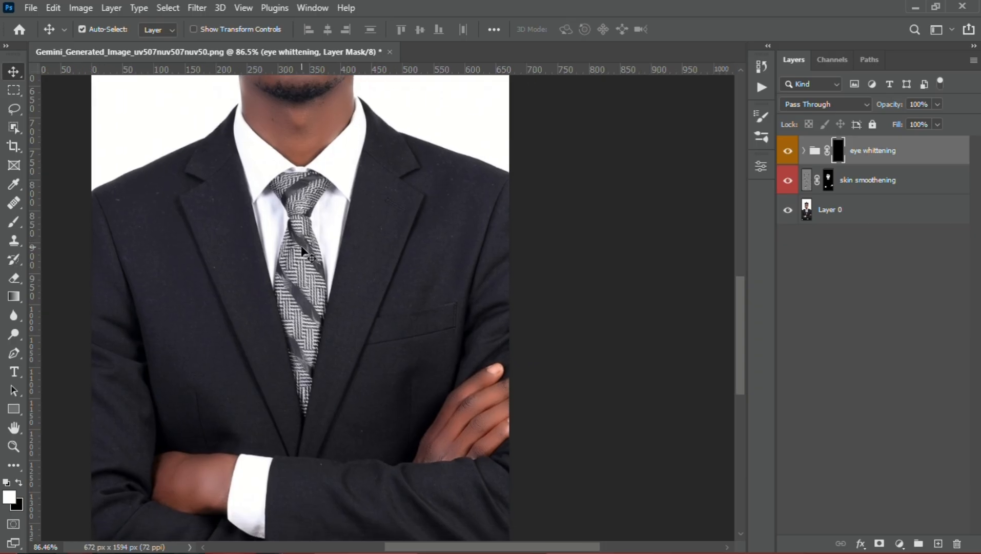
{"action": "scroll", "coordinate": [355, 265], "scroll_direction": "up", "scroll_amount": 5}
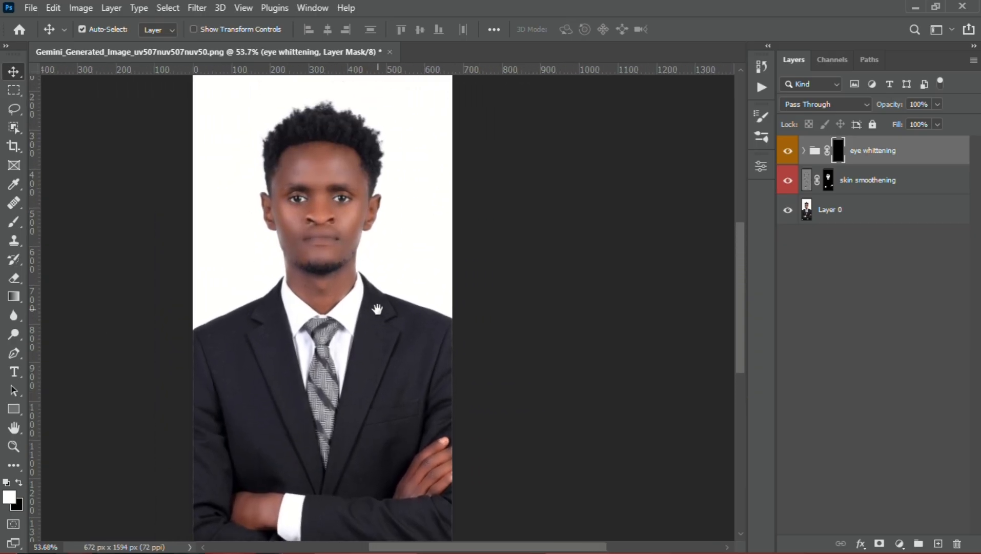
{"action": "left_click_drag", "start_coordinate": [331, 293], "coordinate": [376, 361]}
{"action": "left_click_drag", "start_coordinate": [376, 306], "coordinate": [379, 338]}
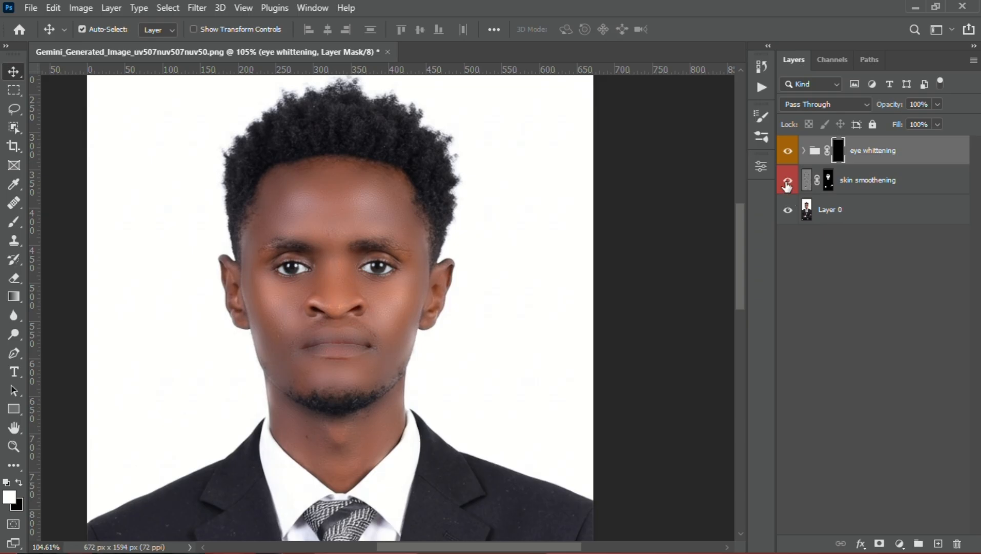
Group the skin smoothening layer and the eye whittening group together
{"action": "left_click", "coordinate": [861, 184]}
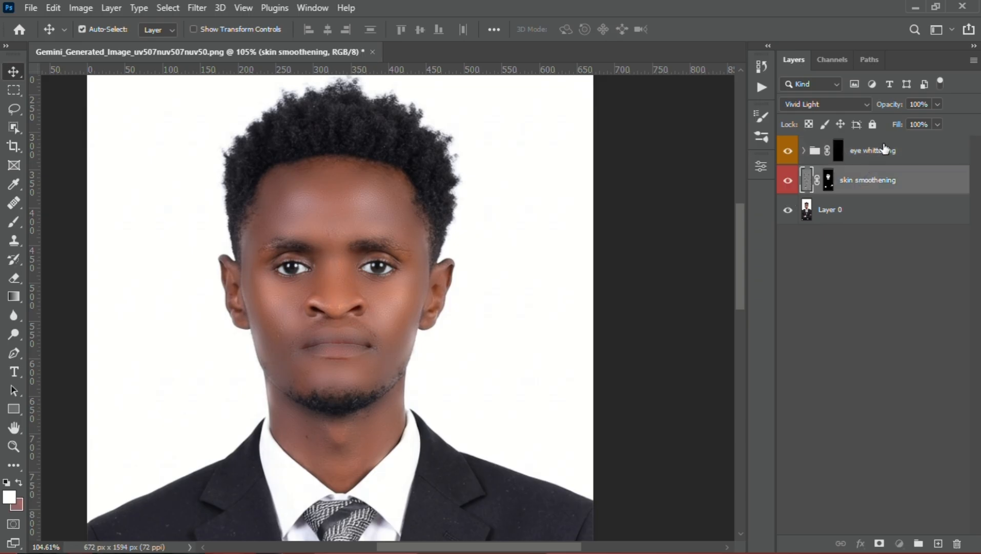
{"action": "left_click", "coordinate": [875, 158], "text": "shift"}
{"action": "key", "text": "ctrl"}
{"action": "key", "text": "ctrl+g"}
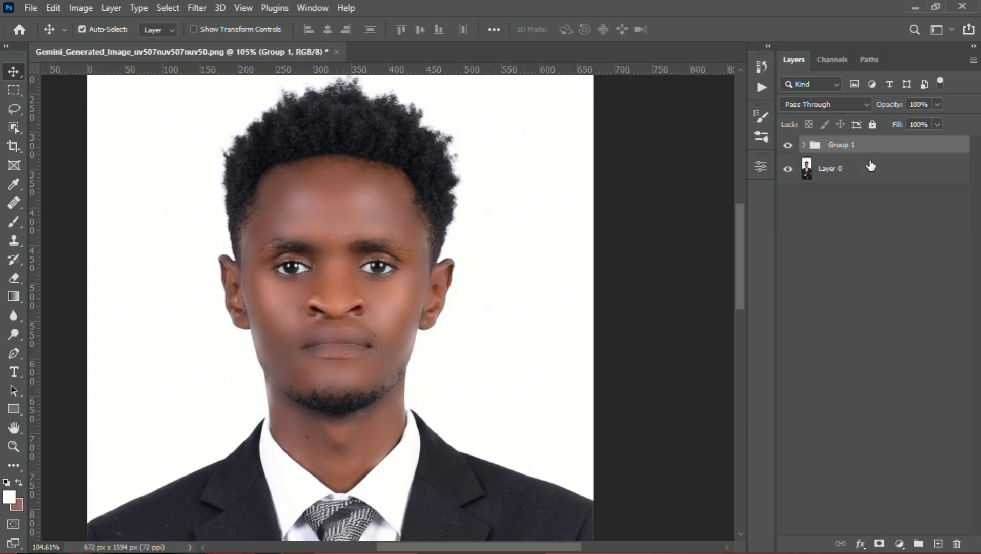
Compare the face before and after retouching by toggling the new group's visibility
{"action": "left_click", "coordinate": [789, 145]}
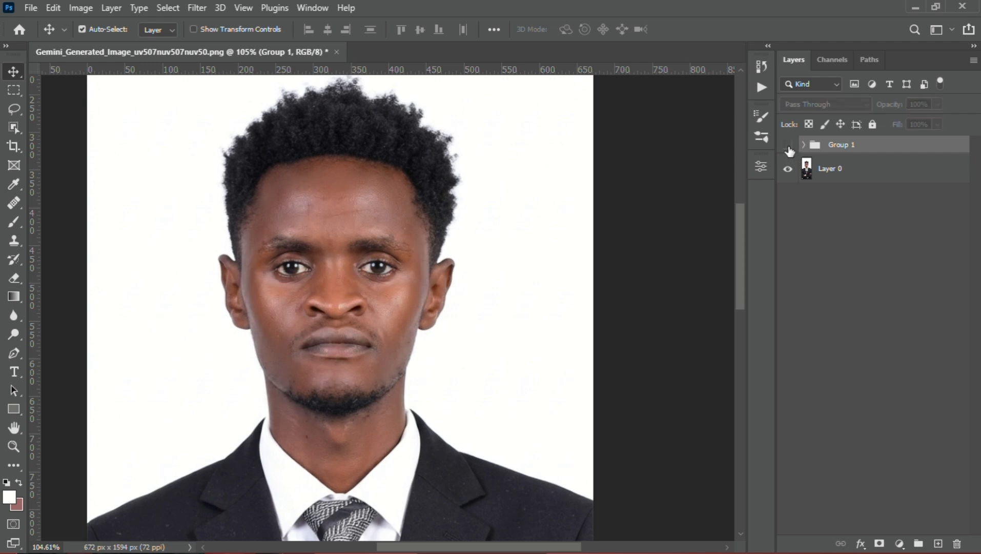
{"action": "scroll", "coordinate": [300, 326], "scroll_direction": "up", "scroll_amount": 4}
{"action": "left_click_drag", "start_coordinate": [373, 281], "coordinate": [346, 318]}
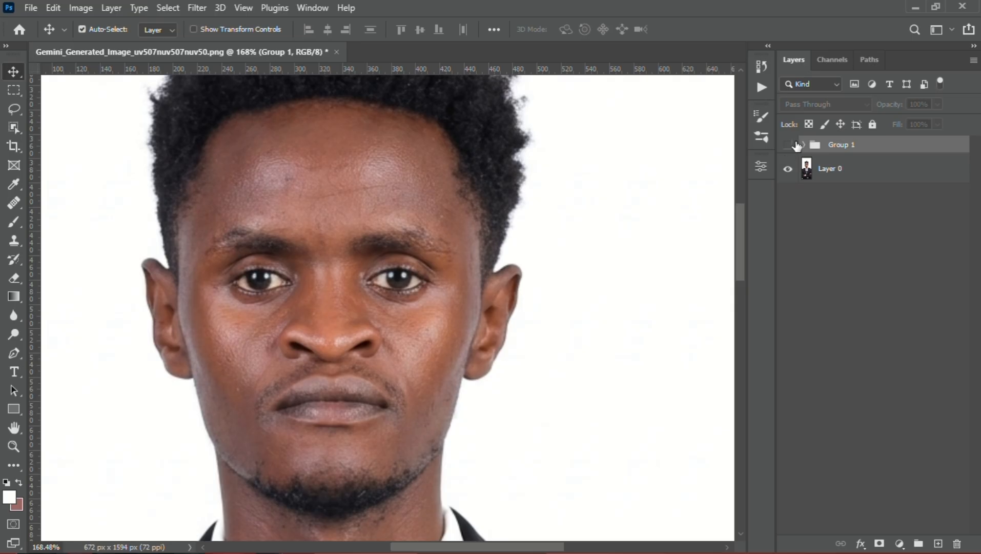
{"action": "left_click", "coordinate": [789, 145]}
{"action": "left_click", "coordinate": [790, 147]}
{"action": "left_click", "coordinate": [790, 147]}
{"action": "left_click", "coordinate": [789, 146]}
{"action": "left_click", "coordinate": [789, 147]}
Label the new retouching group green and Layer 0 gray
{"action": "right_click", "coordinate": [827, 150]}
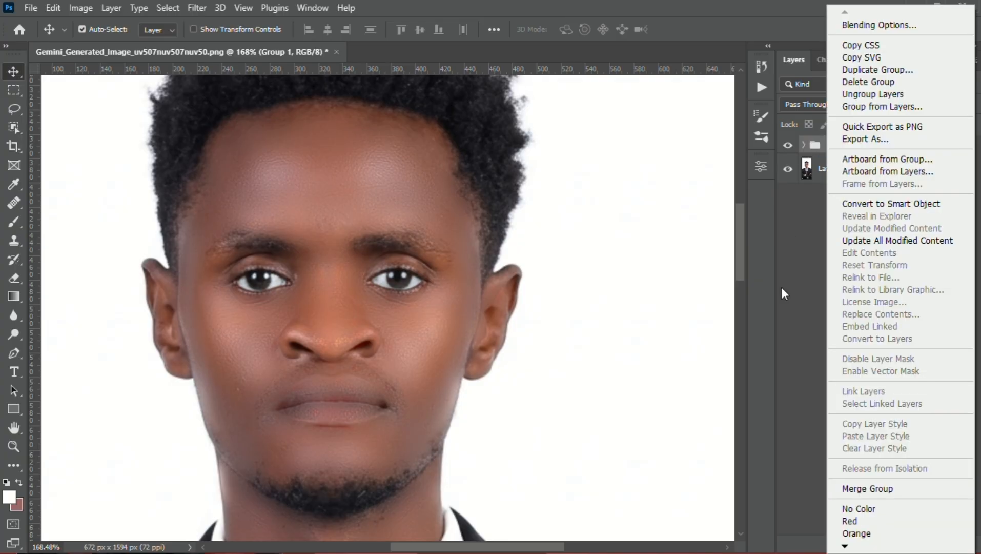
{"action": "mouse_move", "coordinate": [843, 549]}
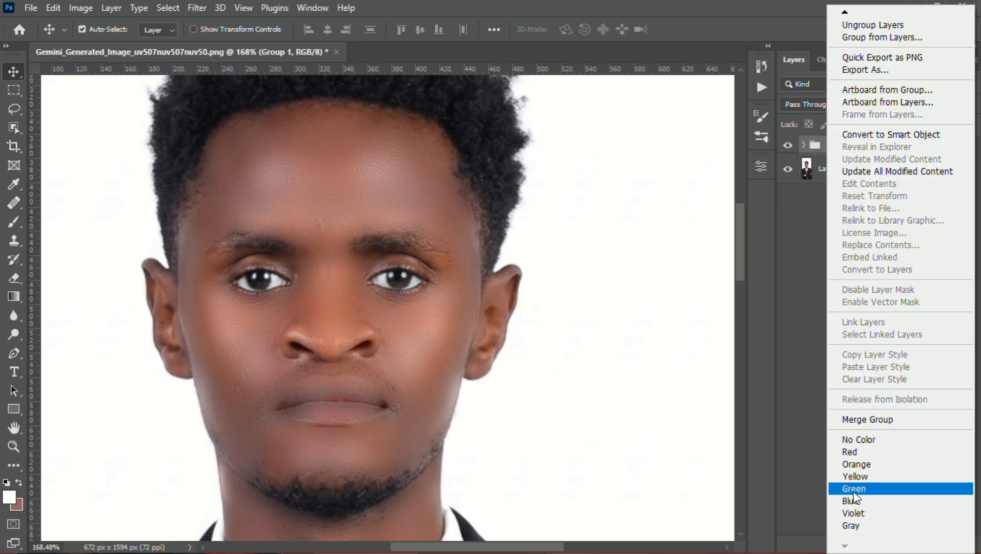
{"action": "left_click", "coordinate": [855, 484]}
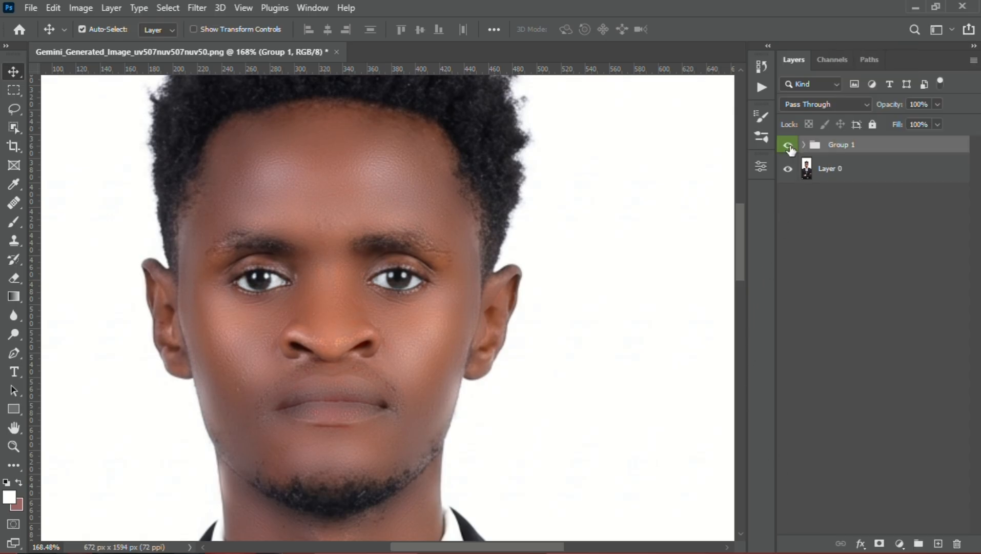
{"action": "right_click", "coordinate": [839, 171]}
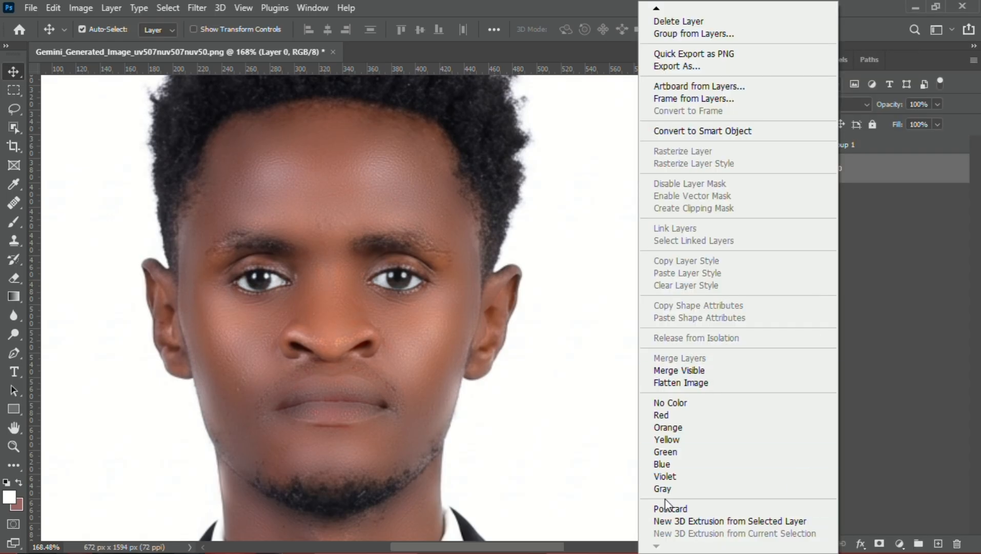
{"action": "left_click", "coordinate": [662, 489]}
{"action": "left_click", "coordinate": [834, 221]}
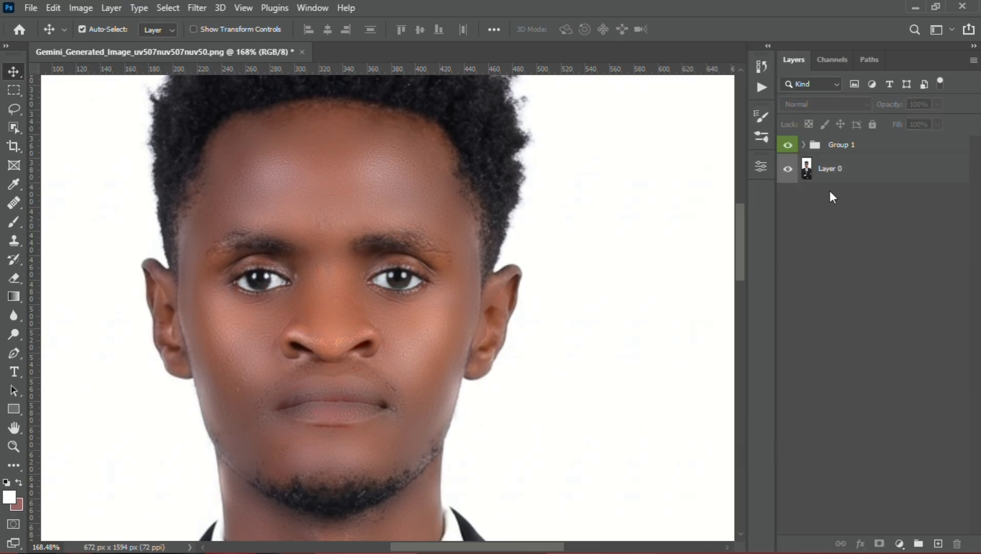
Toggle the visibility of Layer 0 and the green group, and inspect the retouched face at several magnifications
{"action": "left_click", "coordinate": [788, 171]}
{"action": "left_click", "coordinate": [789, 171]}
{"action": "left_click", "coordinate": [788, 145]}
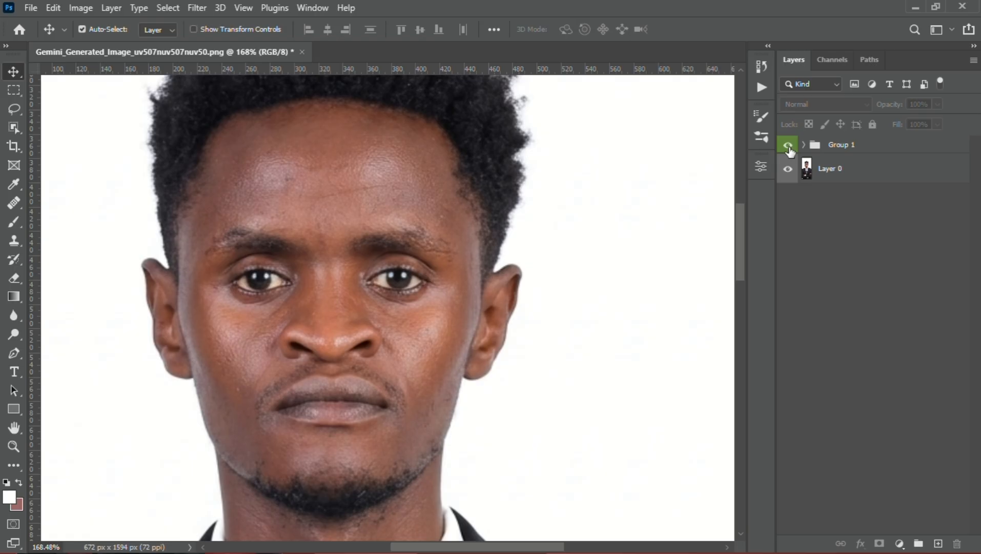
{"action": "left_click", "coordinate": [788, 145]}
{"action": "left_click", "coordinate": [789, 145]}
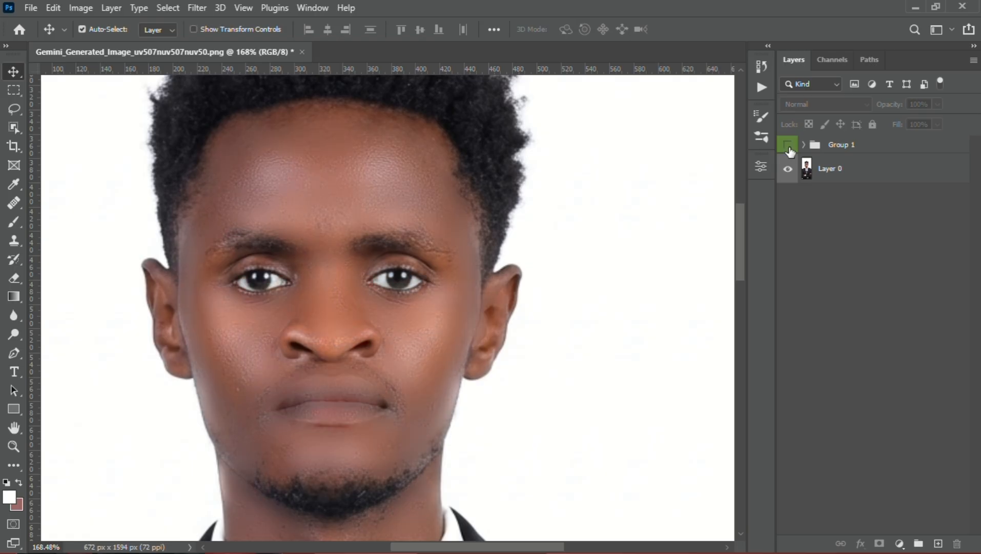
{"action": "left_click", "coordinate": [788, 146]}
{"action": "scroll", "coordinate": [311, 367], "scroll_direction": "down", "scroll_amount": 2}
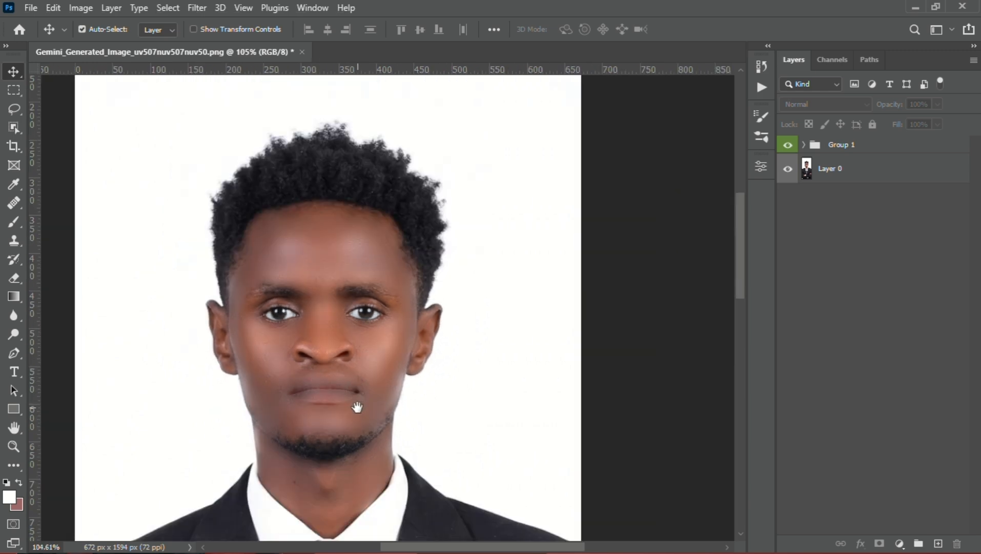
{"action": "scroll", "coordinate": [353, 360], "scroll_direction": "up", "scroll_amount": 2}
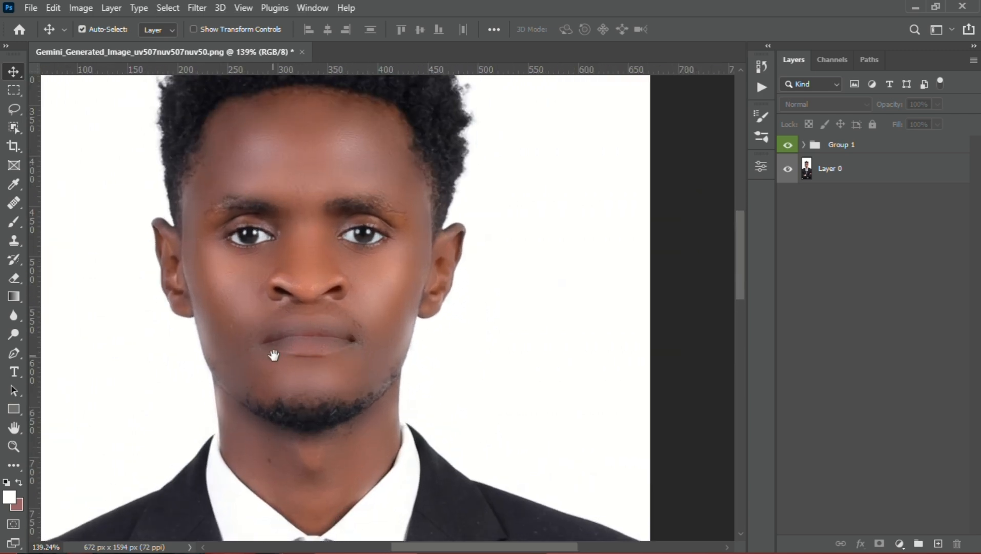
{"action": "left_click_drag", "start_coordinate": [274, 355], "coordinate": [335, 421]}
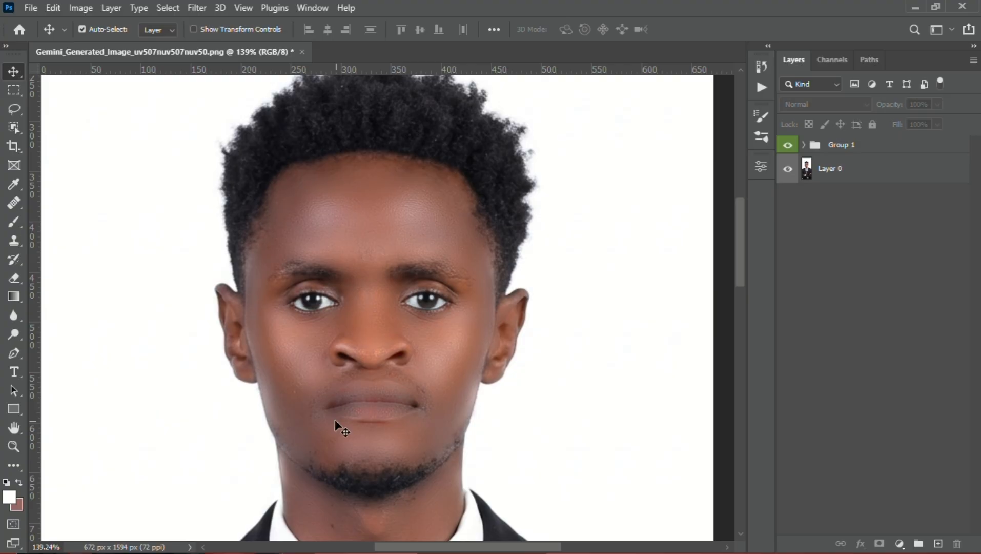
Start saving the retouched image and choose the Desktop as its destination folder
{"action": "left_click", "coordinate": [31, 8]}
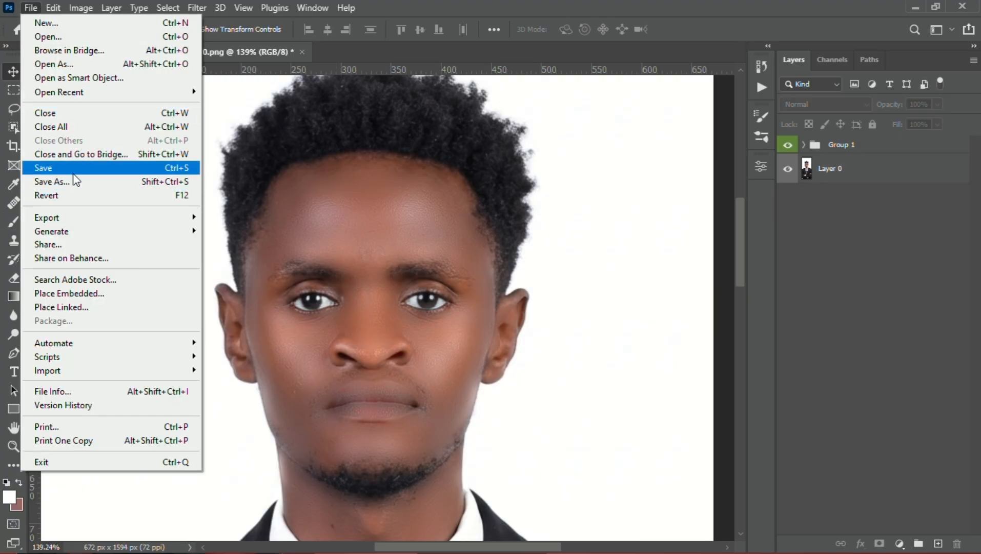
{"action": "left_click", "coordinate": [176, 168]}
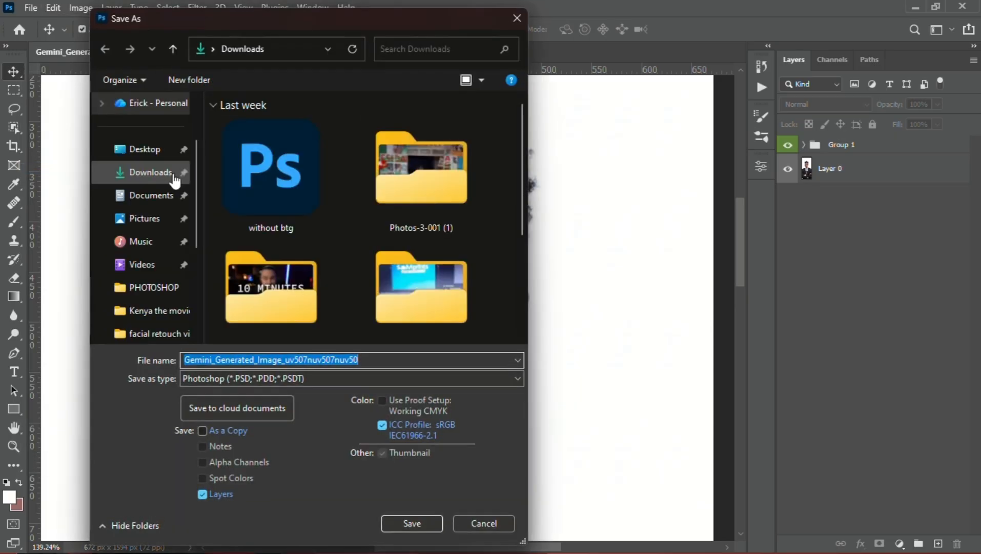
{"action": "left_click", "coordinate": [144, 150]}
Enter "image enhancement 1" as the file name
{"action": "left_click_drag", "start_coordinate": [361, 359], "coordinate": [182, 361]}
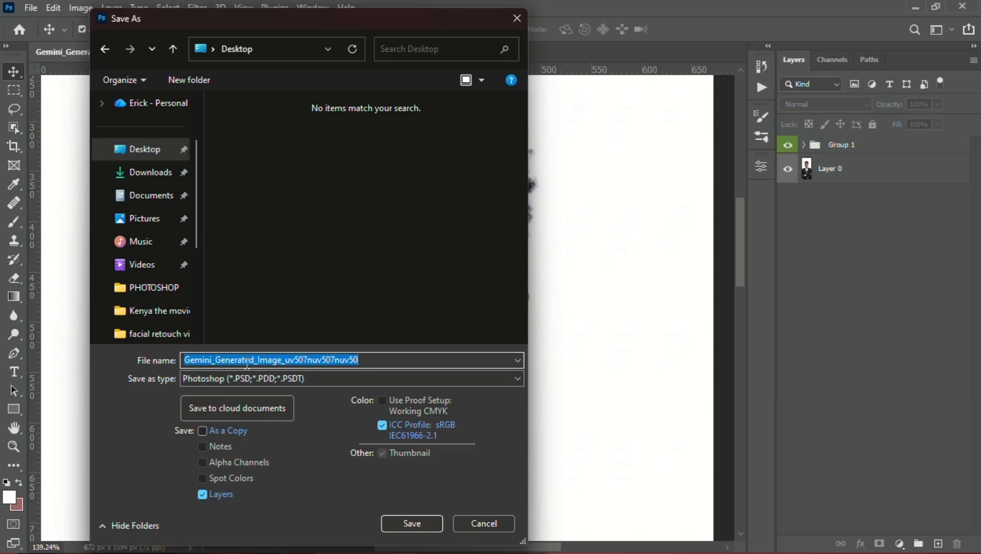
{"action": "type", "text": "imag"}
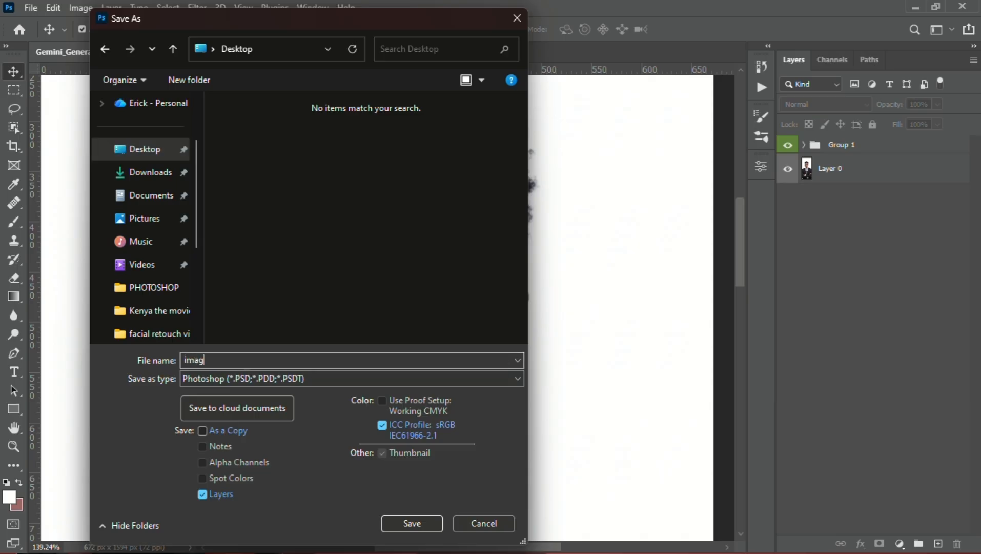
{"action": "type", "text": "e enhancement"}
{"action": "type", "text": "1"}
Name the file "After" and save it in PNG format with the large file size option
{"action": "left_click_drag", "start_coordinate": [282, 362], "coordinate": [171, 367]}
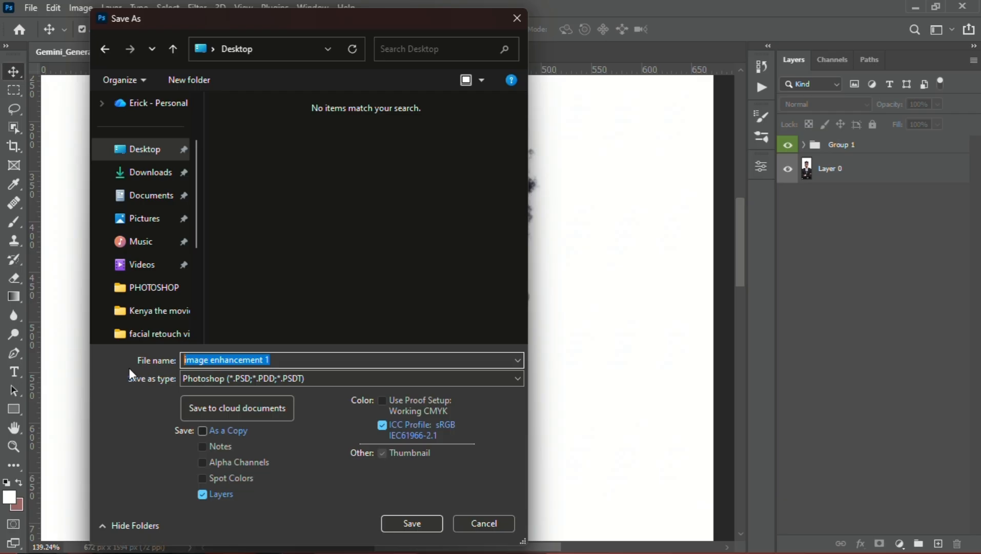
{"action": "type", "text": "Afer"}
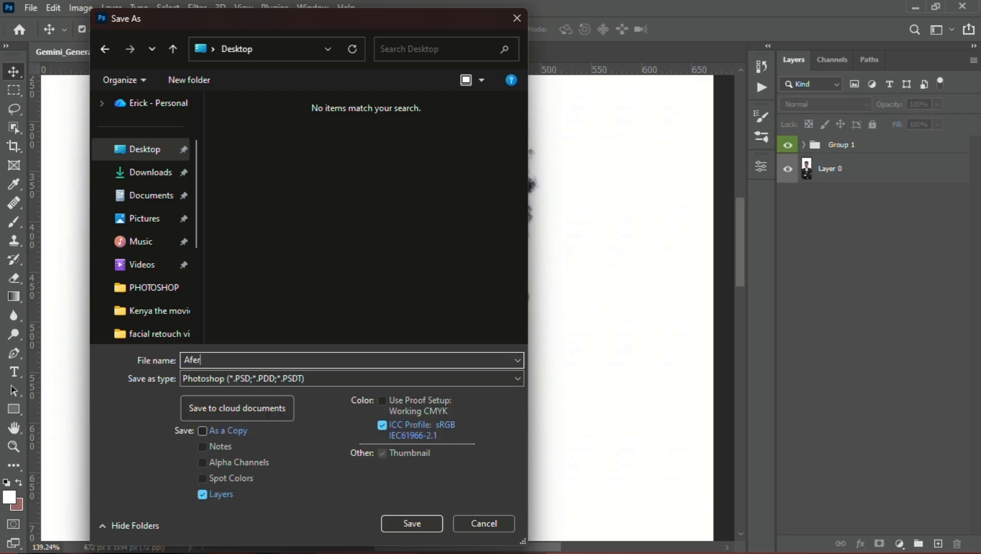
{"action": "key", "text": "BackSpace"}
{"action": "key", "text": "BackSpace"}
{"action": "type", "text": "ter"}
{"action": "left_click", "coordinate": [289, 379]}
{"action": "left_click", "coordinate": [239, 320]}
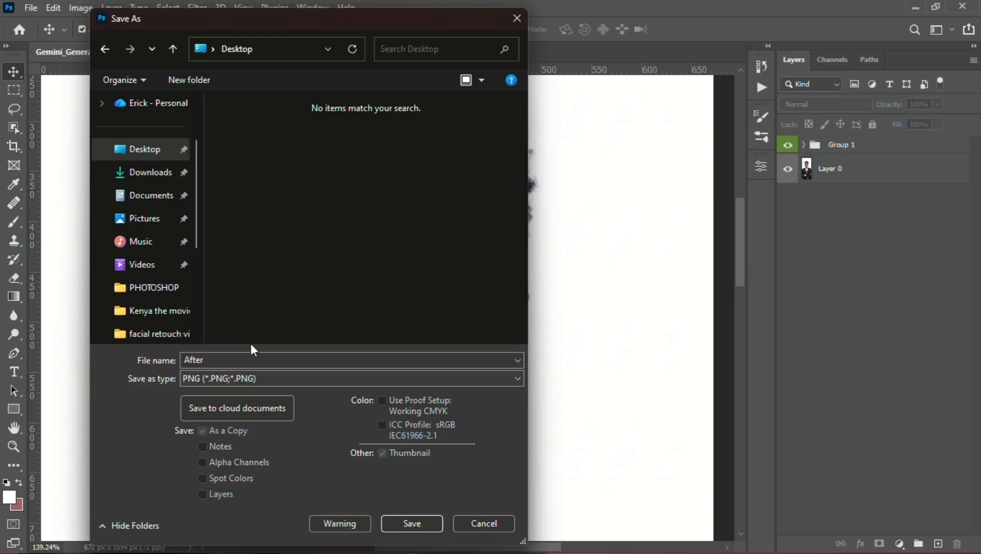
{"action": "left_click", "coordinate": [412, 523]}
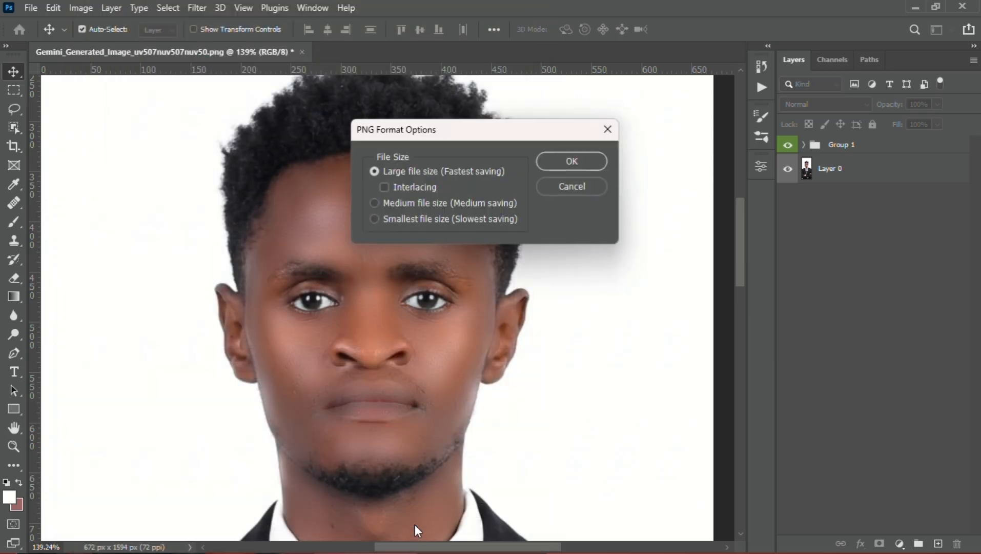
{"action": "left_click", "coordinate": [570, 163]}
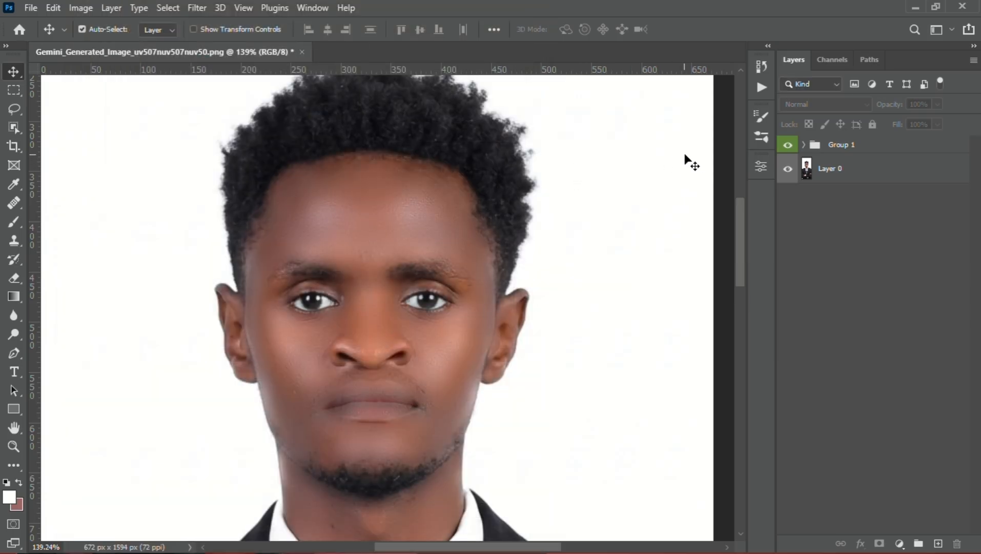
Hide Group 1 and start saving the unretouched portrait under the name "before" in PNG format
{"action": "left_click", "coordinate": [788, 146]}
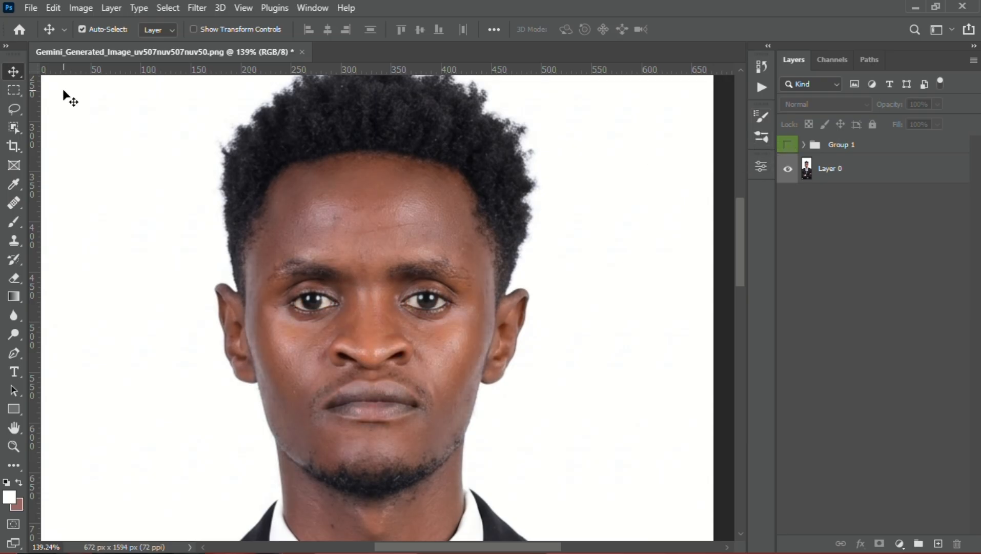
{"action": "left_click", "coordinate": [26, 7]}
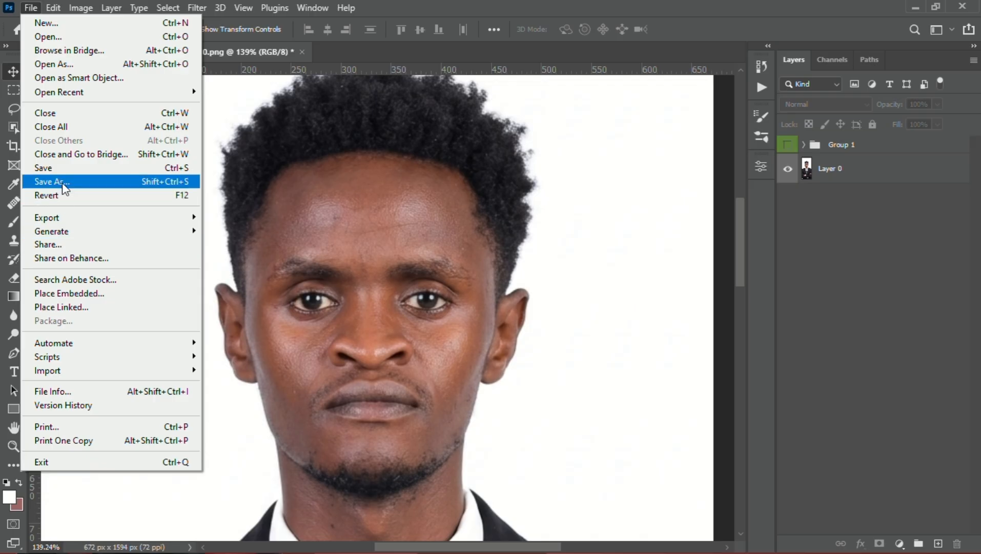
{"action": "left_click", "coordinate": [64, 168]}
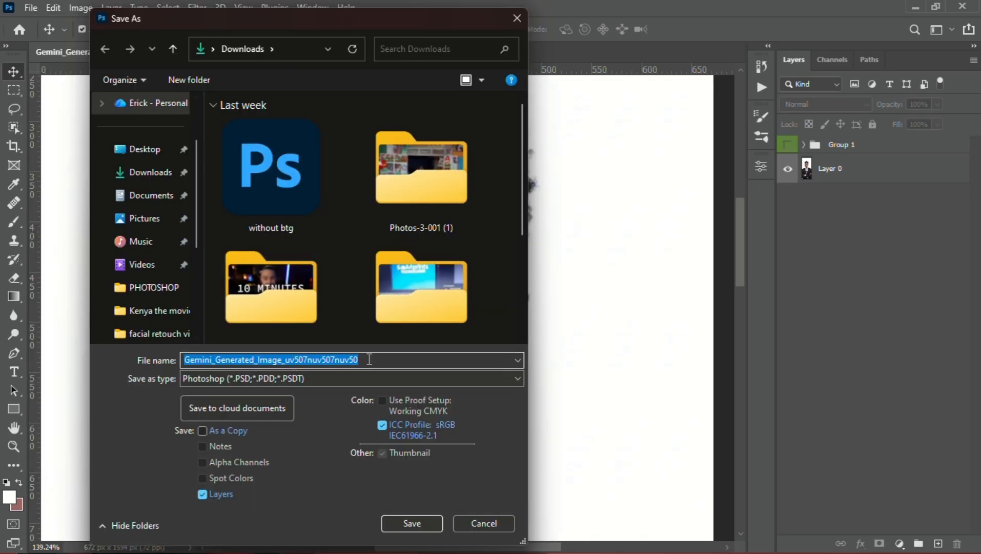
{"action": "type", "text": "before"}
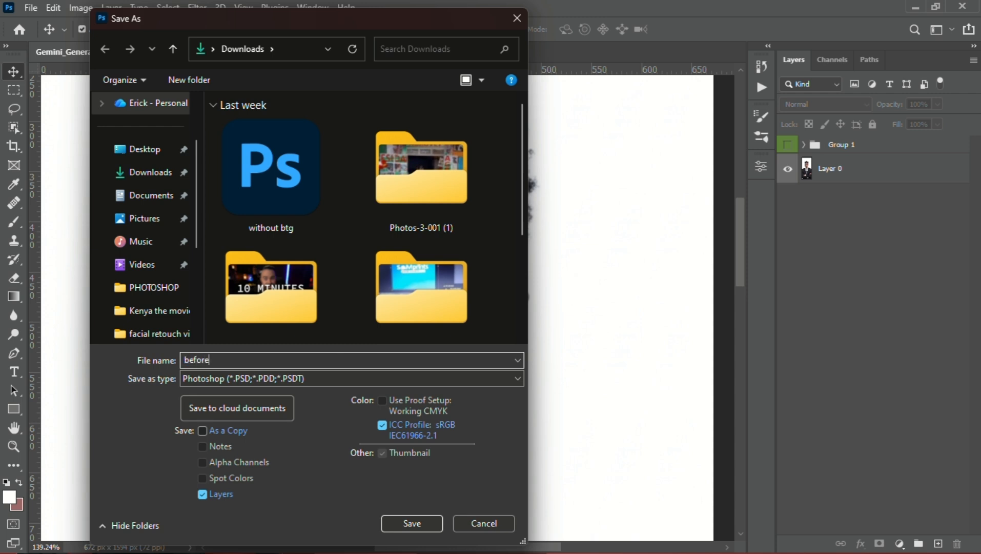
{"action": "left_click", "coordinate": [314, 382]}
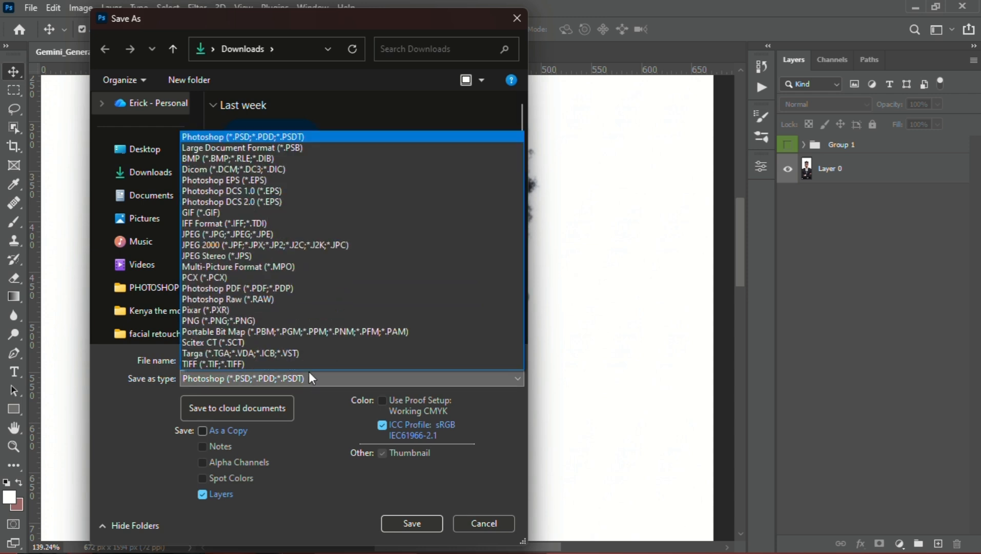
{"action": "left_click", "coordinate": [235, 316]}
Look through the Downloads folder and choose the Desktop as the destination for the unretouched image
{"action": "scroll", "coordinate": [355, 252], "scroll_direction": "down", "scroll_amount": 10}
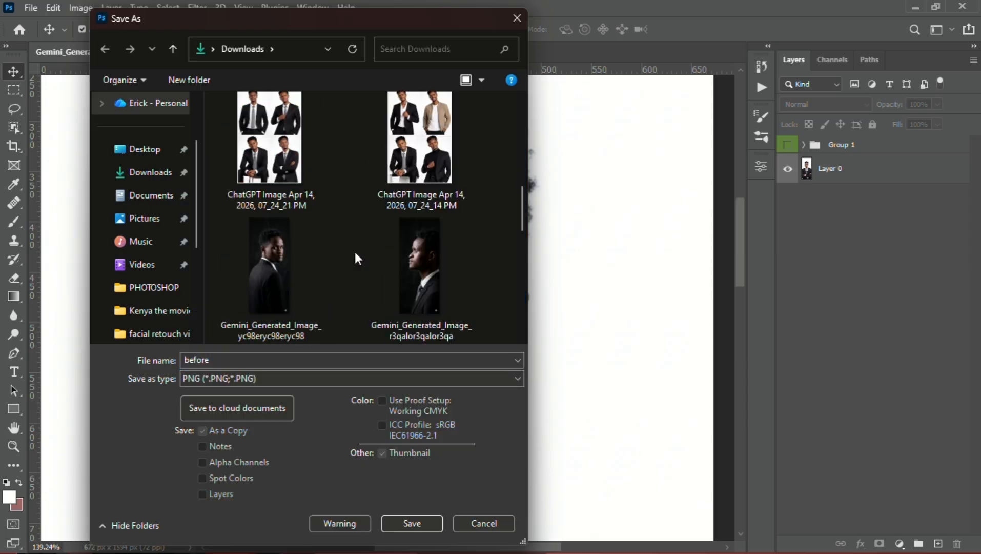
{"action": "scroll", "coordinate": [338, 279], "scroll_direction": "up", "scroll_amount": 10}
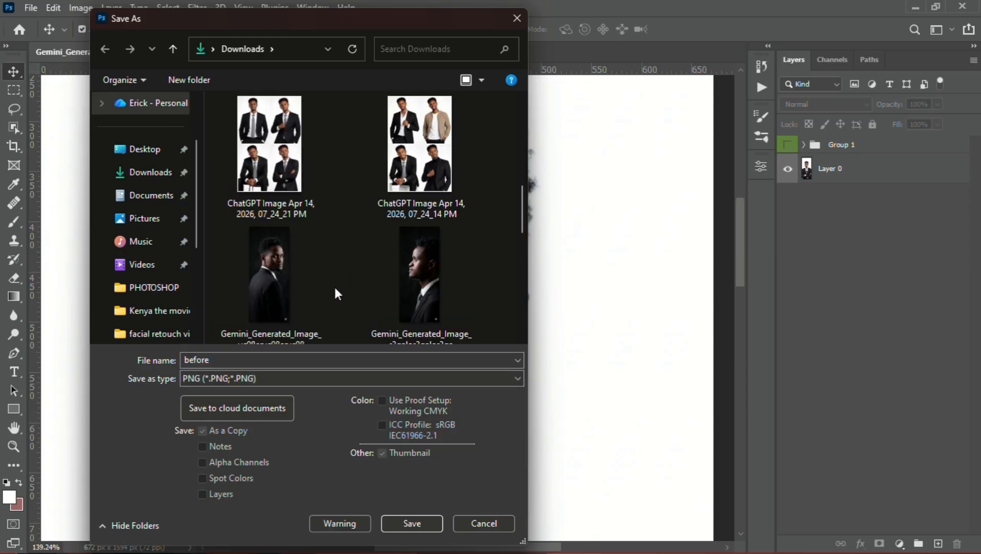
{"action": "scroll", "coordinate": [328, 291], "scroll_direction": "down", "scroll_amount": 4}
{"action": "scroll", "coordinate": [324, 291], "scroll_direction": "down", "scroll_amount": 2}
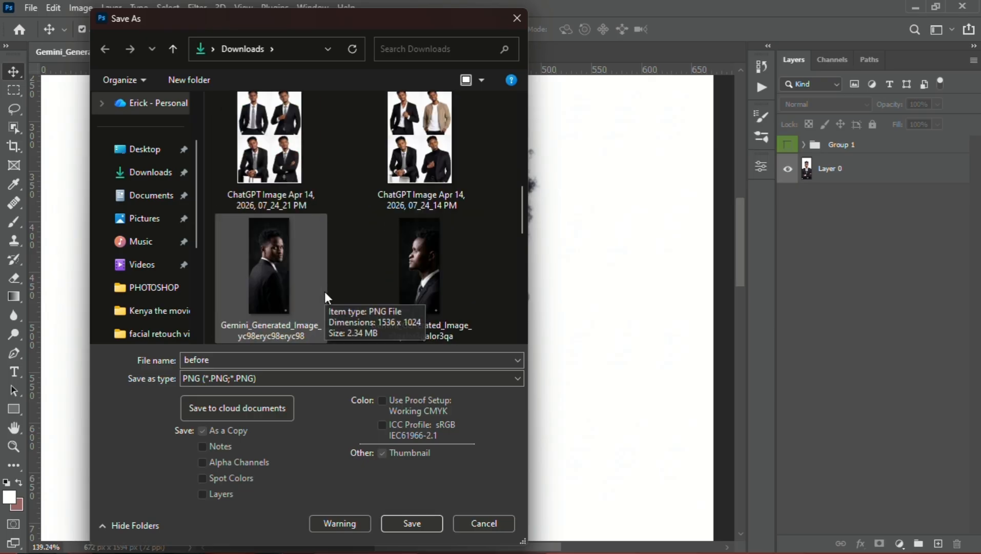
{"action": "scroll", "coordinate": [323, 291], "scroll_direction": "up", "scroll_amount": 5}
{"action": "scroll", "coordinate": [323, 292], "scroll_direction": "up", "scroll_amount": 1}
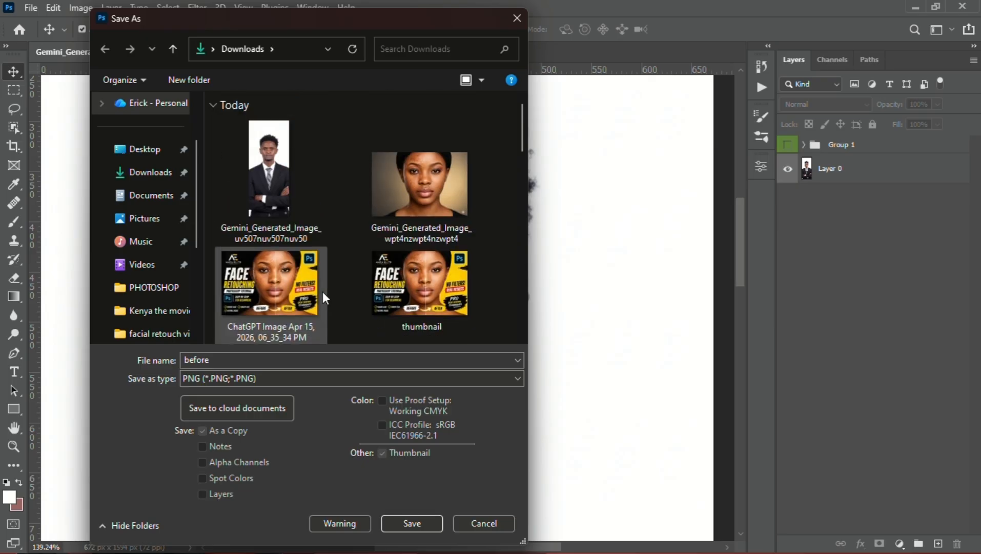
{"action": "left_click", "coordinate": [148, 151]}
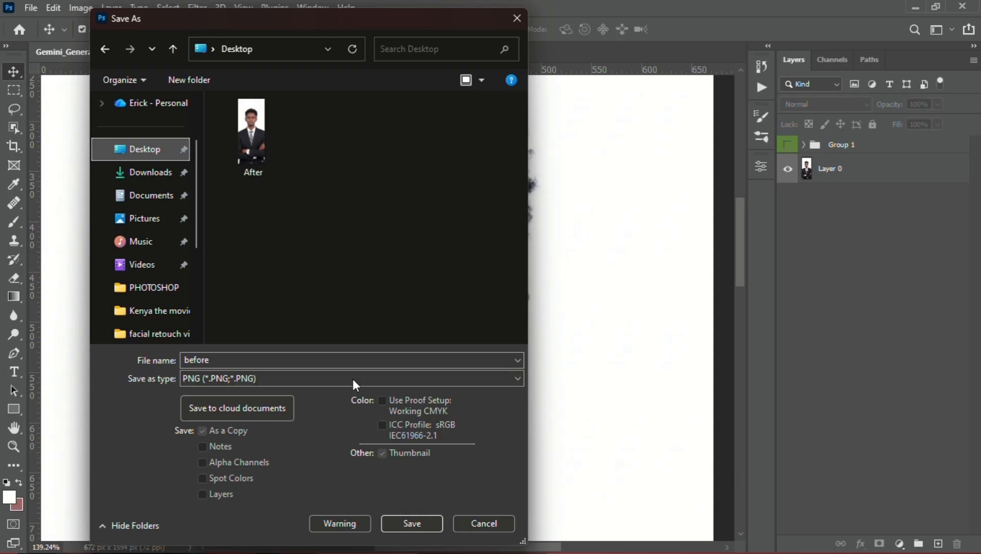
Capitalize the file name to "Before" and save the PNG with the large file size option
{"action": "double_click", "coordinate": [189, 362]}
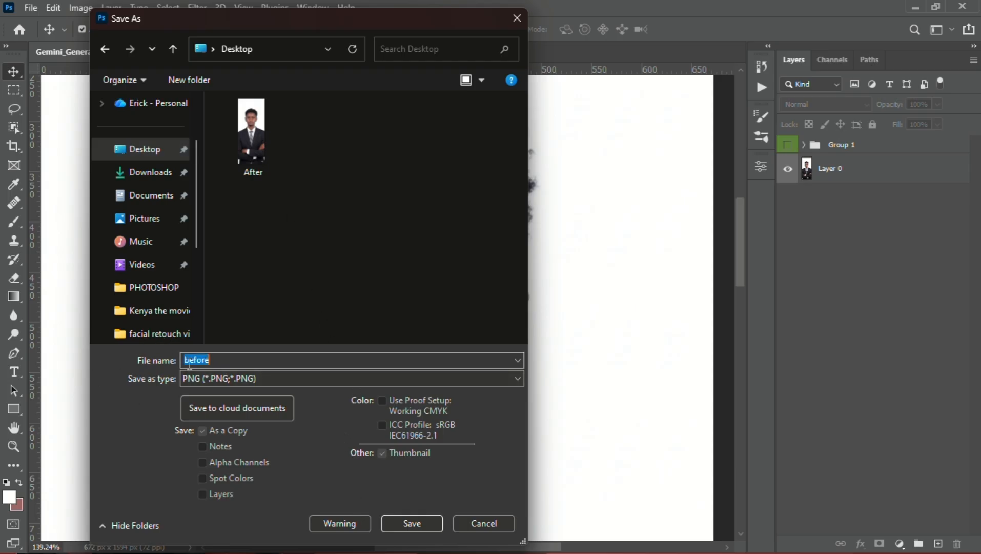
{"action": "left_click", "coordinate": [189, 362]}
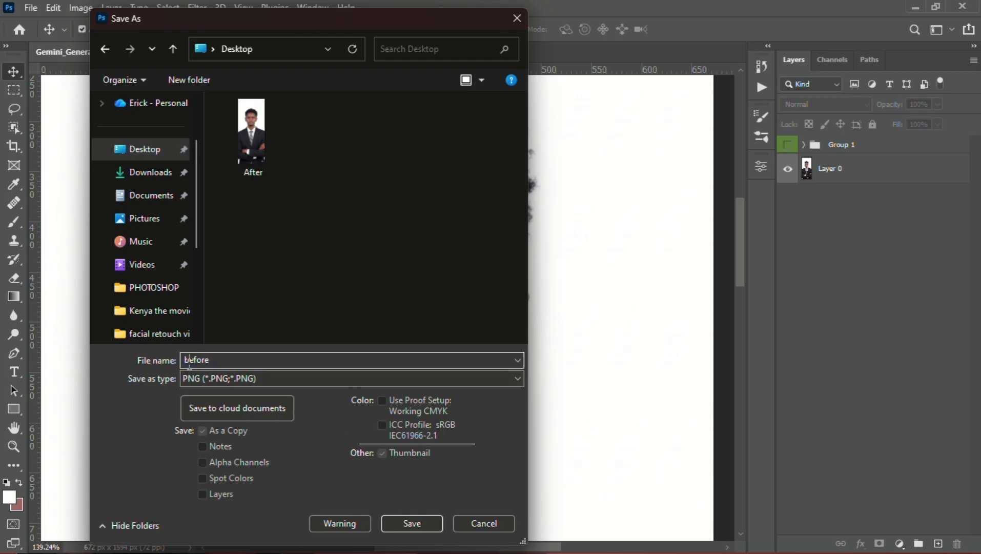
{"action": "key", "text": "BackSpace"}
{"action": "type", "text": "B"}
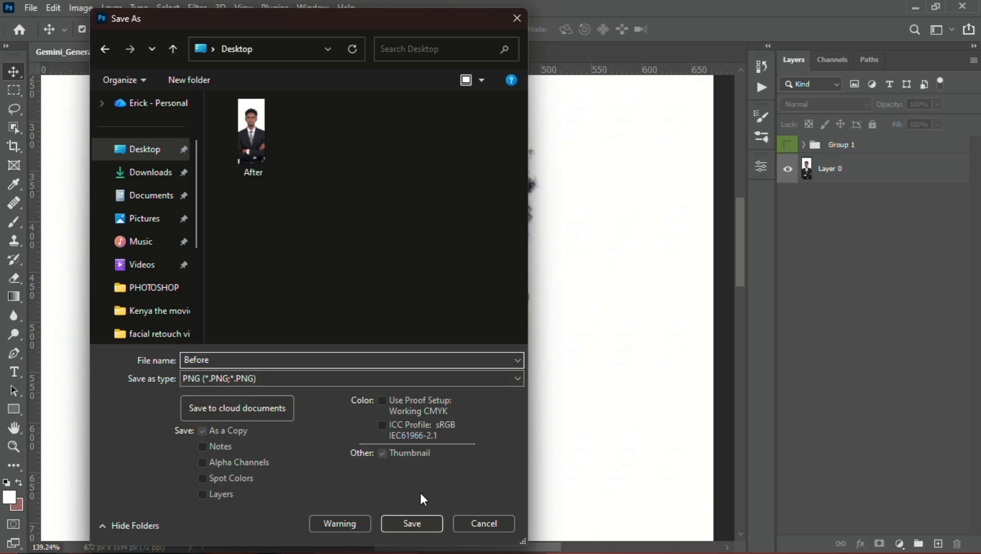
{"action": "left_click", "coordinate": [426, 523]}
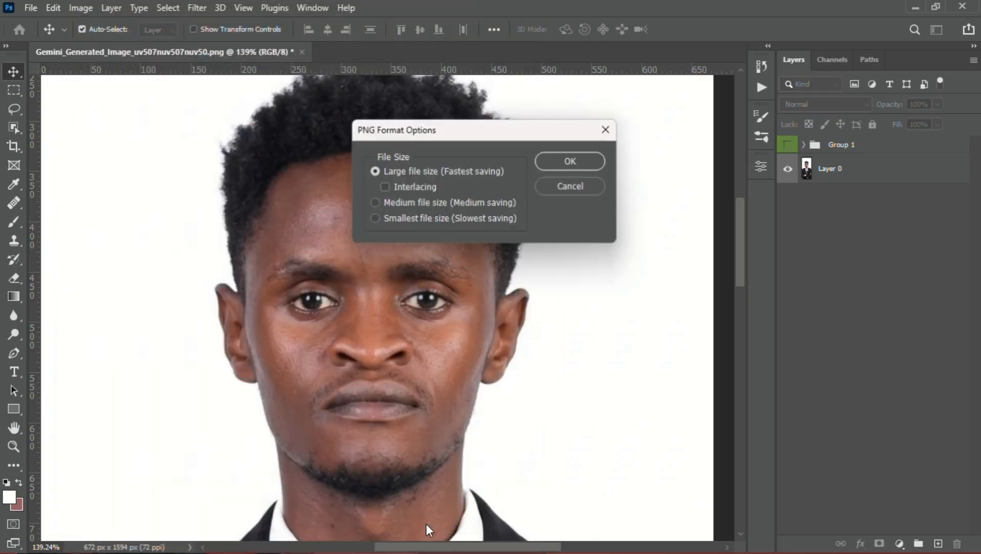
{"action": "left_click", "coordinate": [579, 162]}
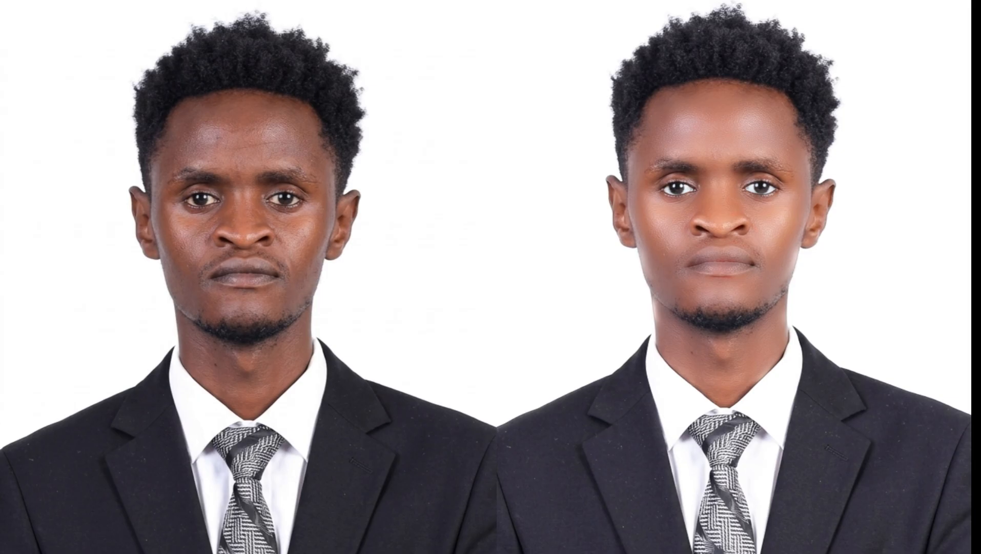